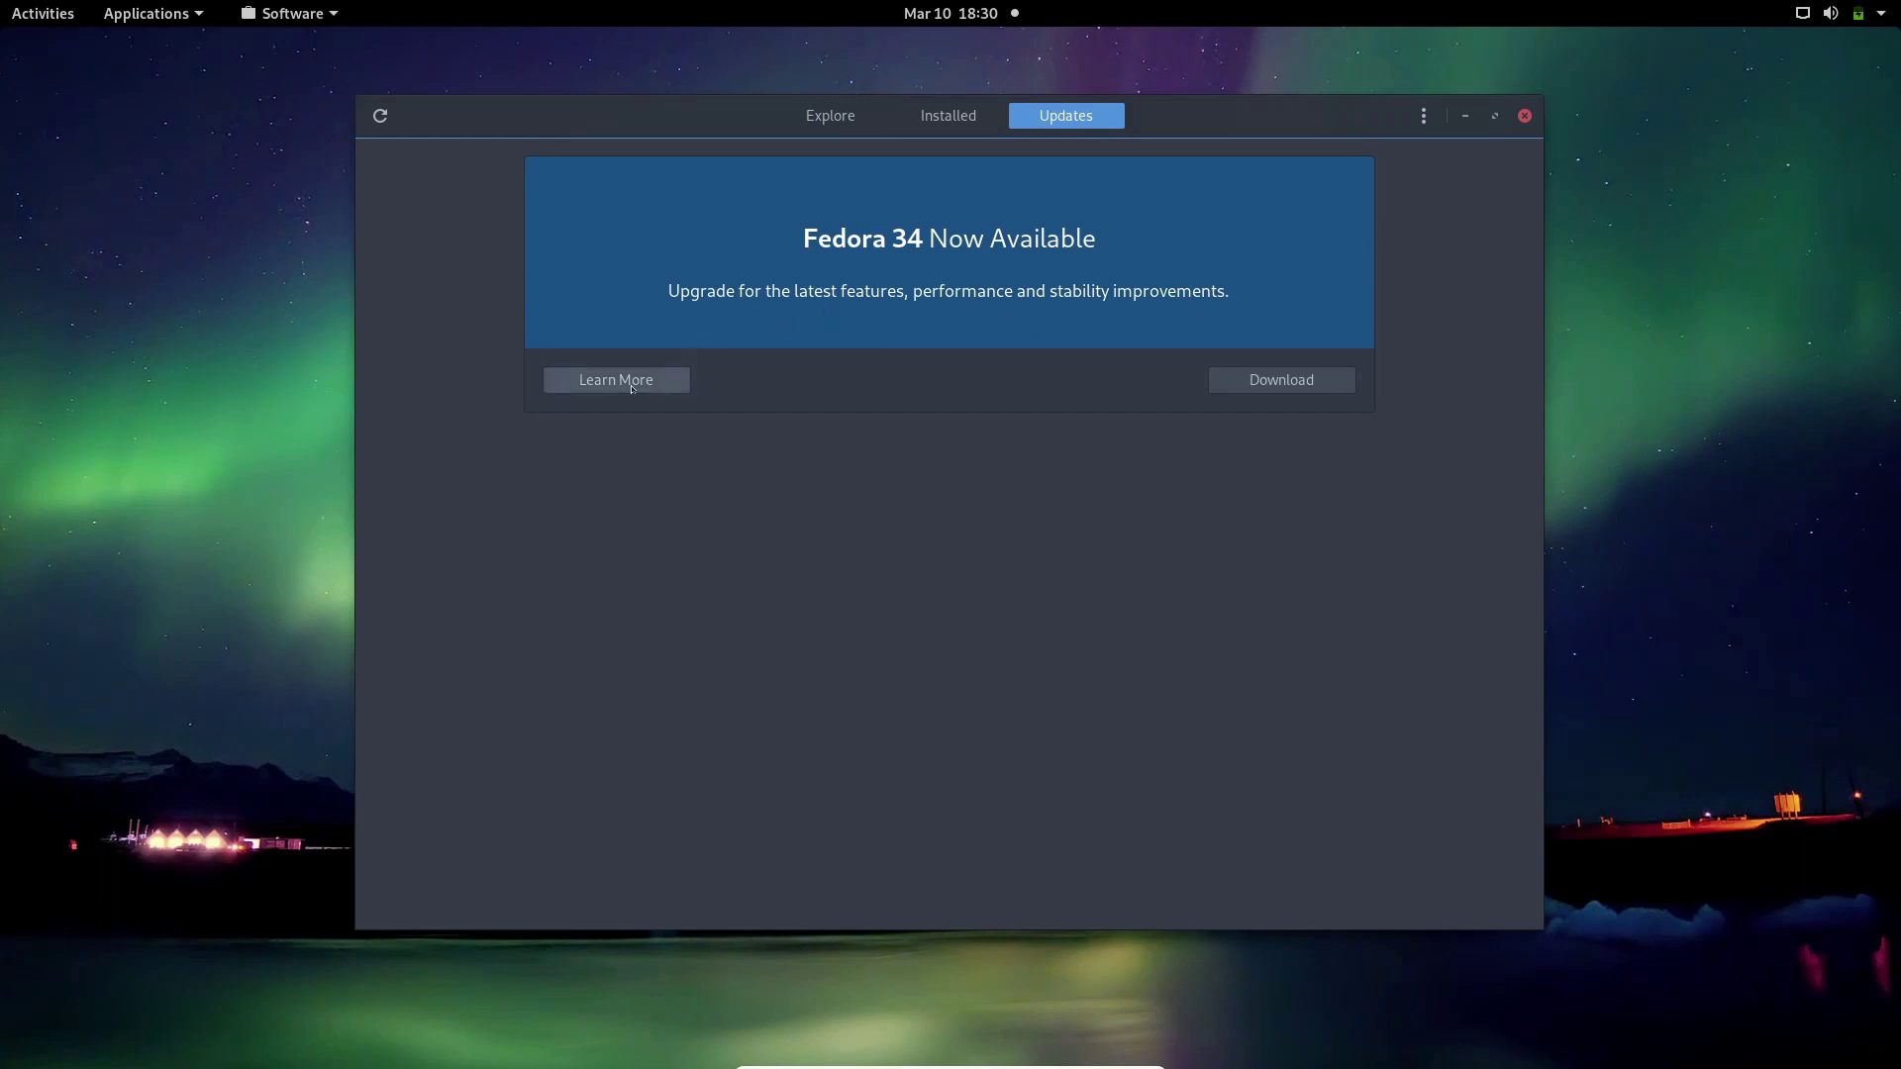
# Start downloading the Fedora 34 upgrade from the Updates banner and check the notification panel
pyautogui.click(1294, 386)
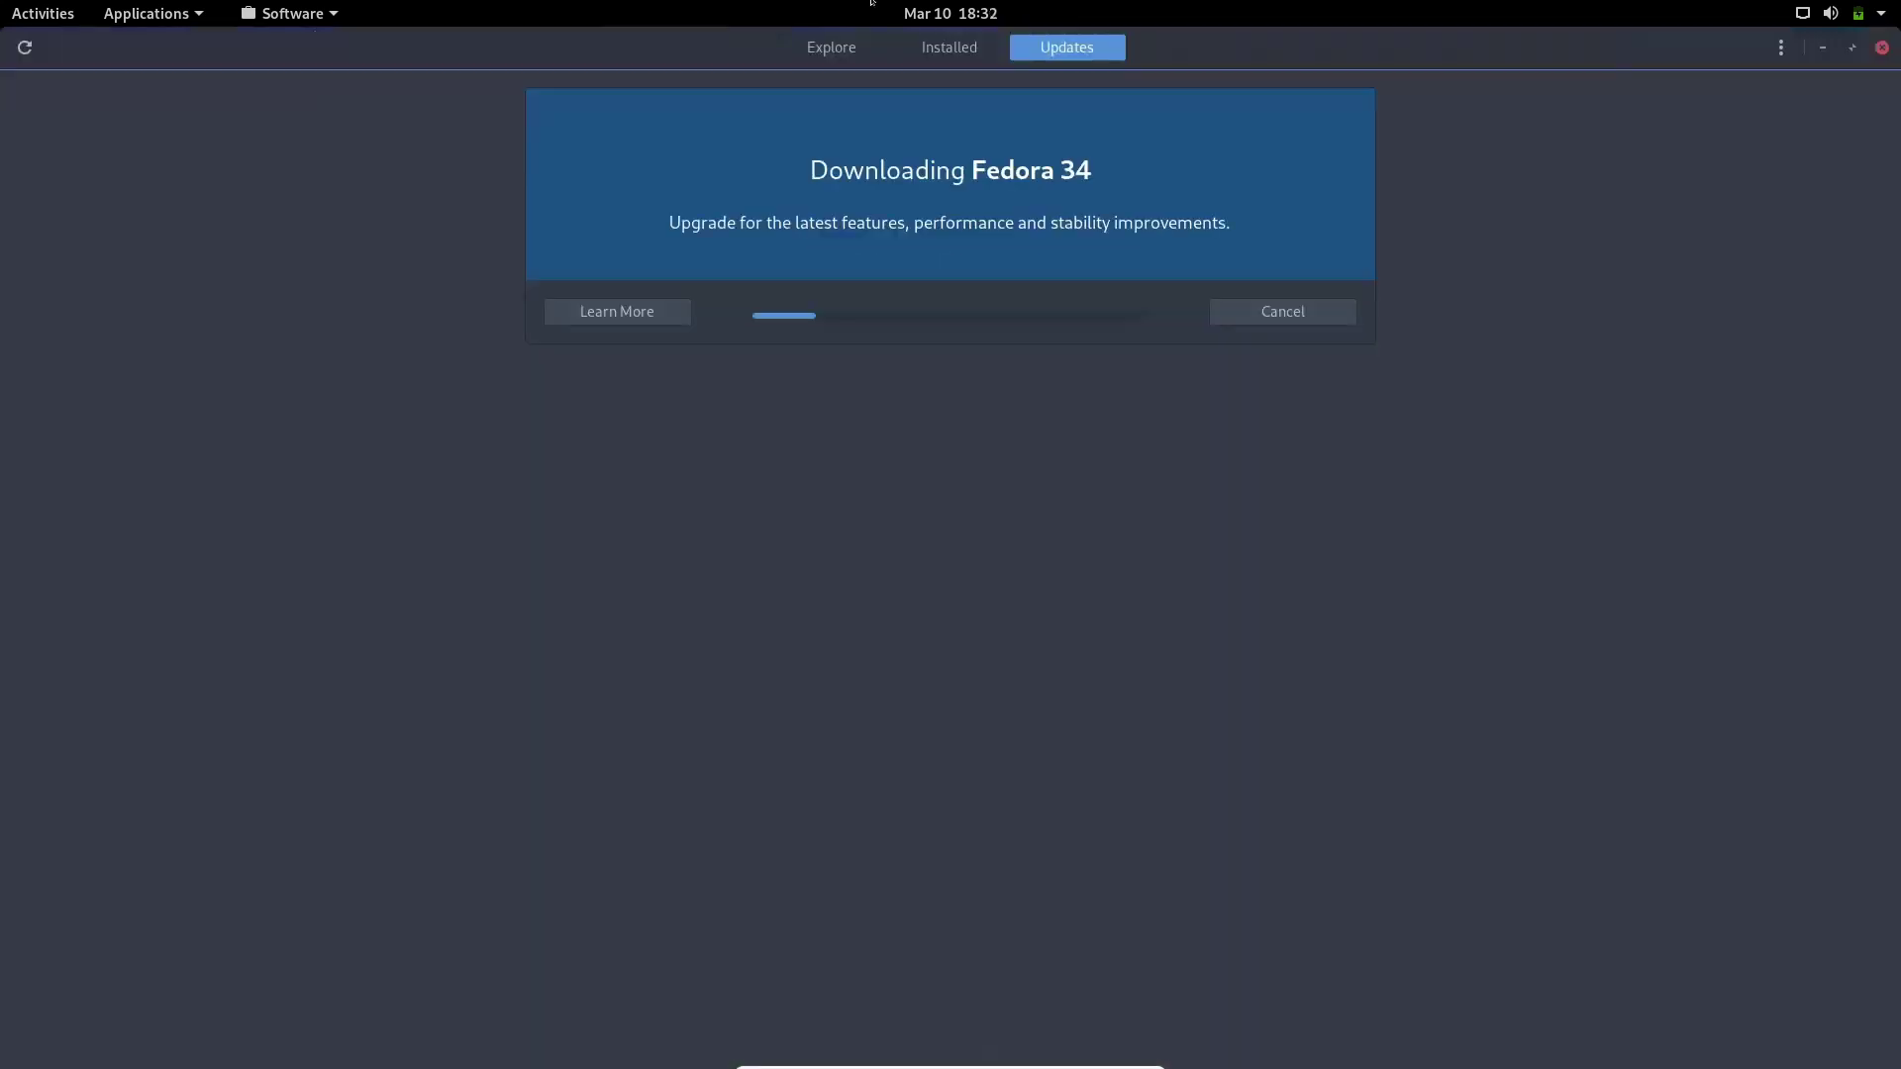
pyautogui.click(950, 13)
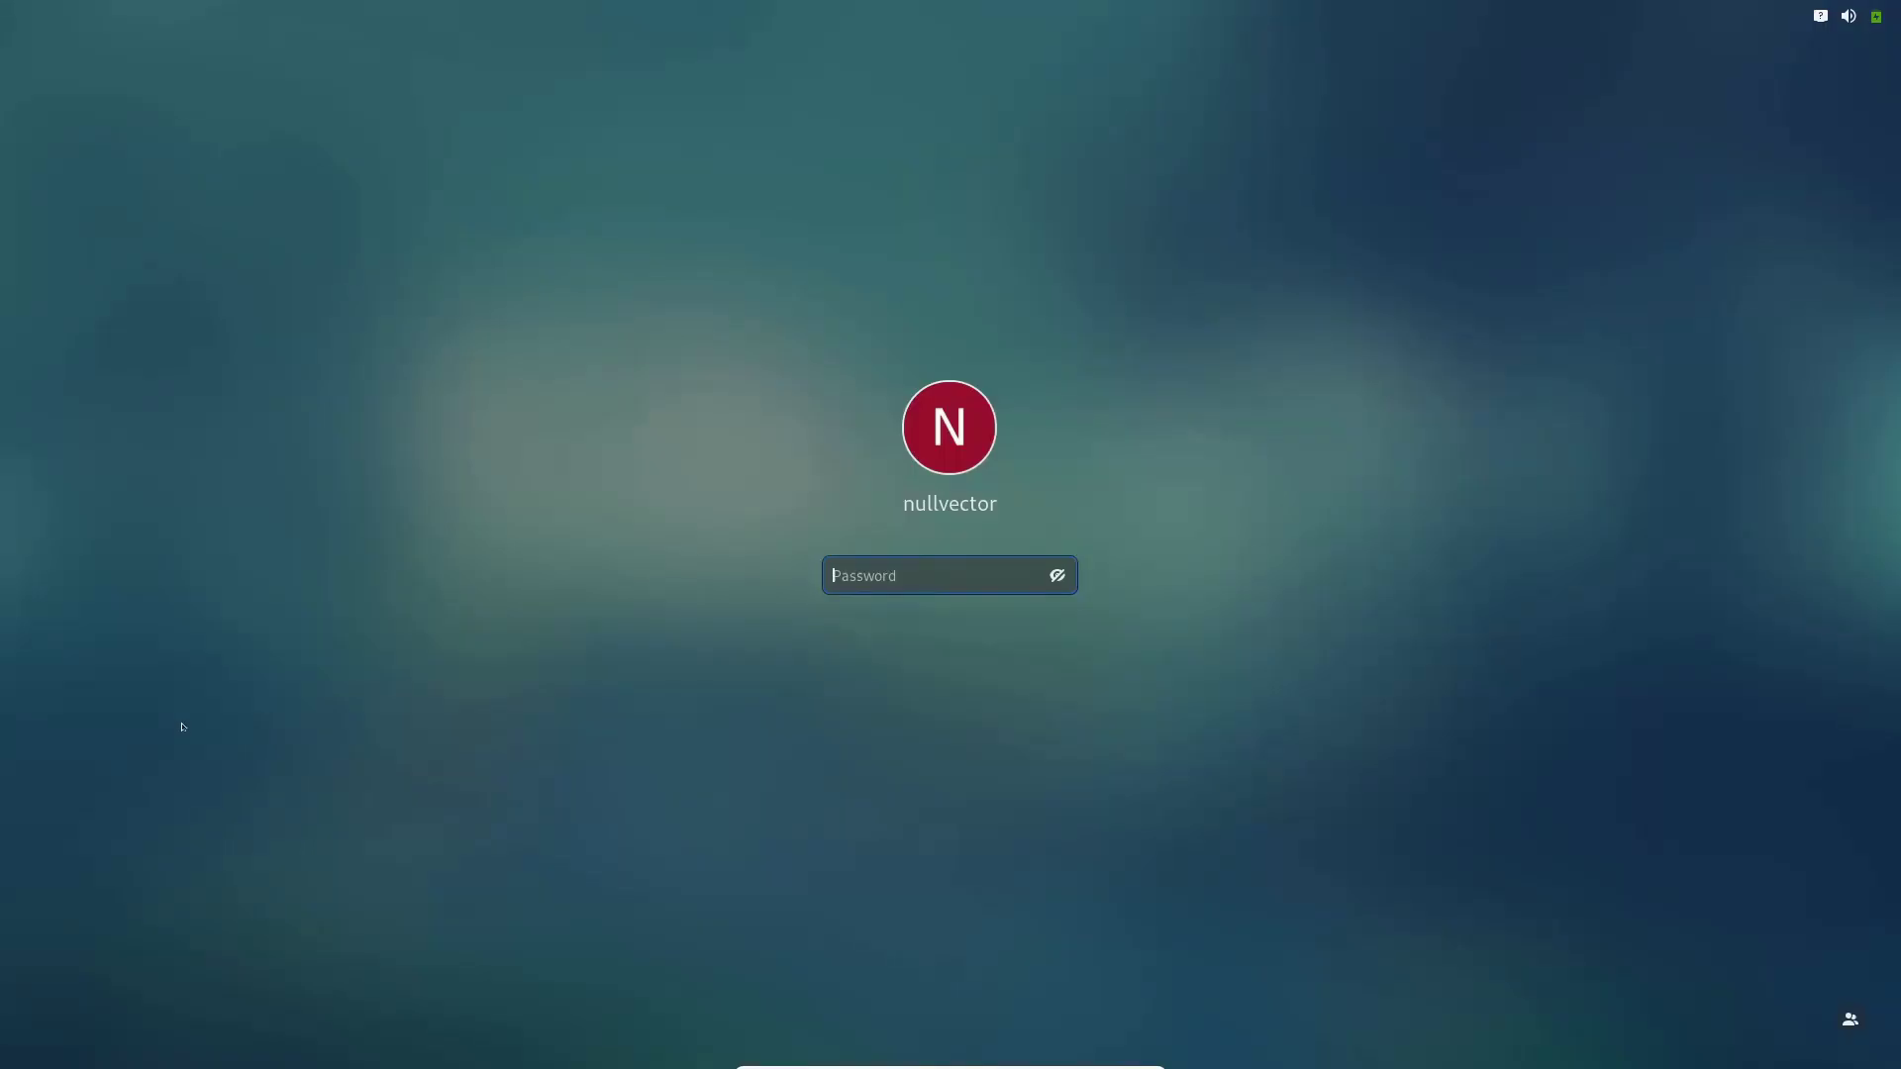
# Log in with the account password and bring up the application grid from Activities
pyautogui.write('*****')
pyautogui.press('Return')
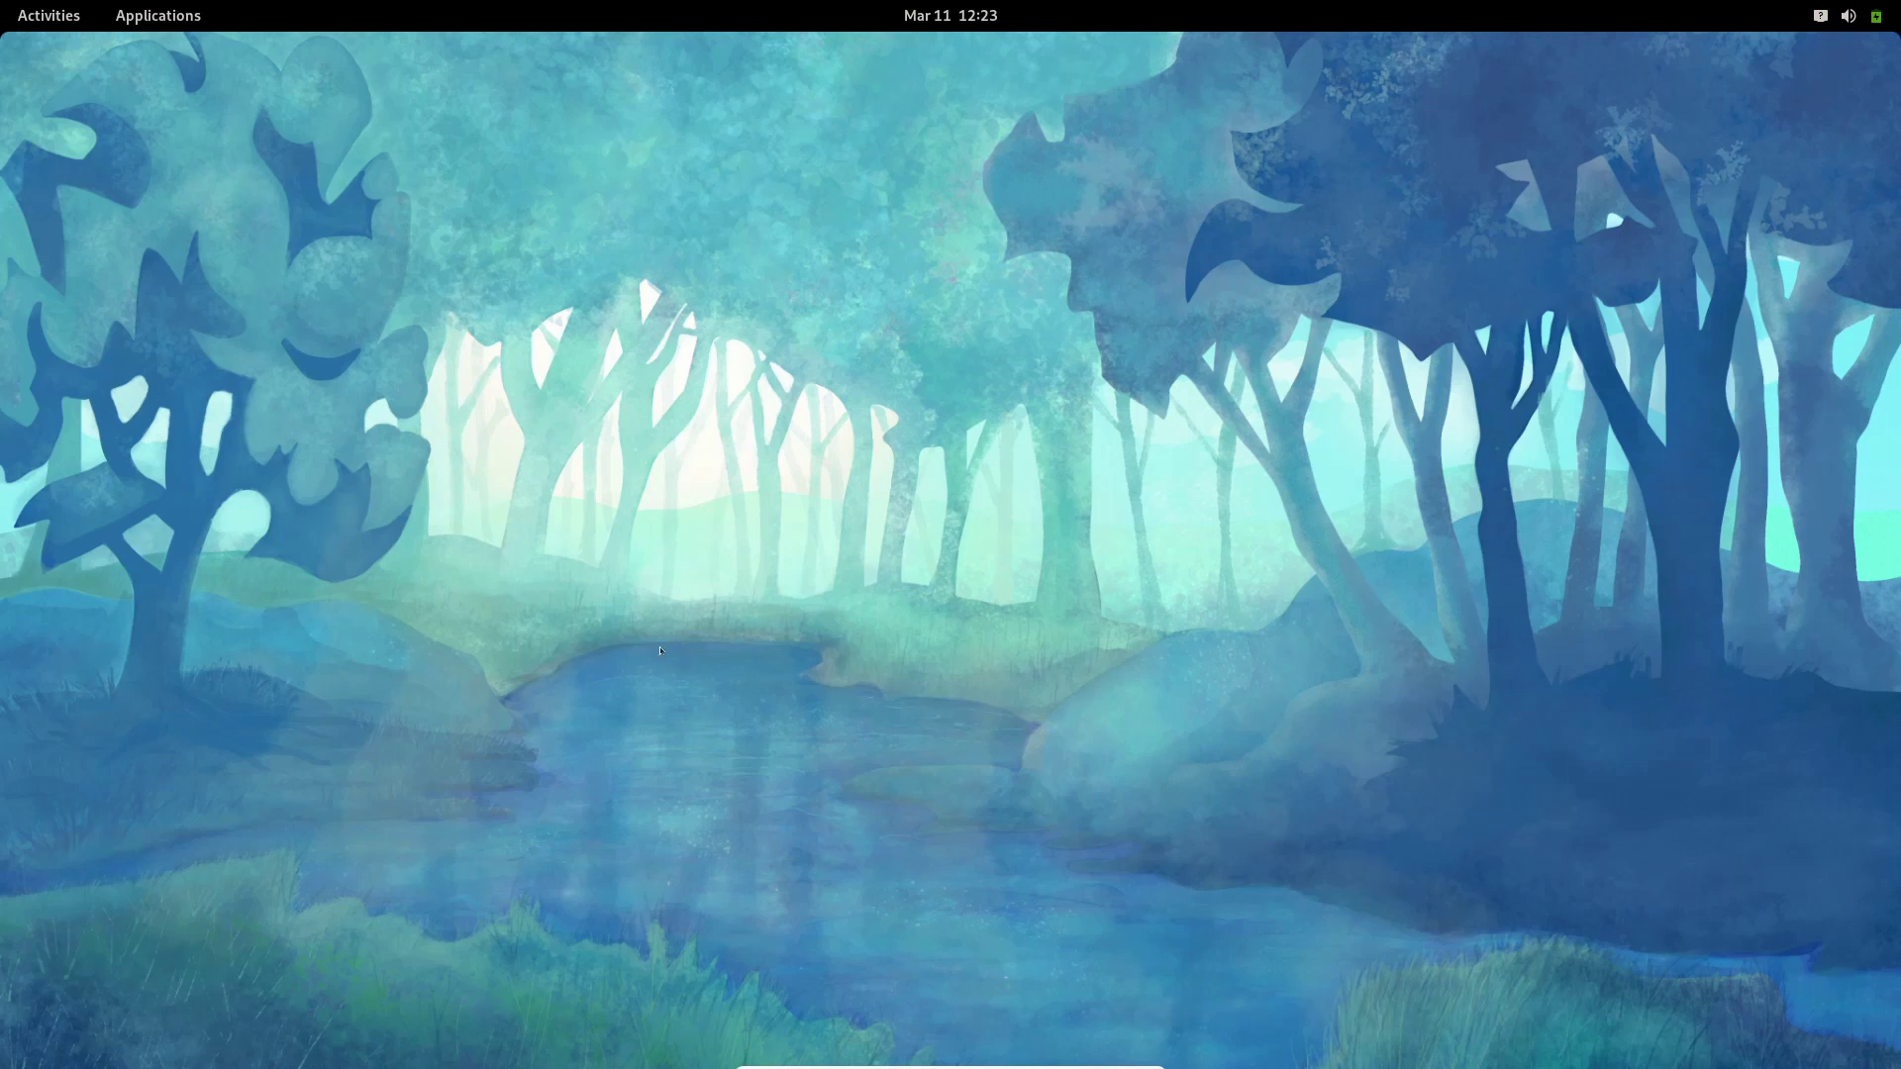
pyautogui.press('super')
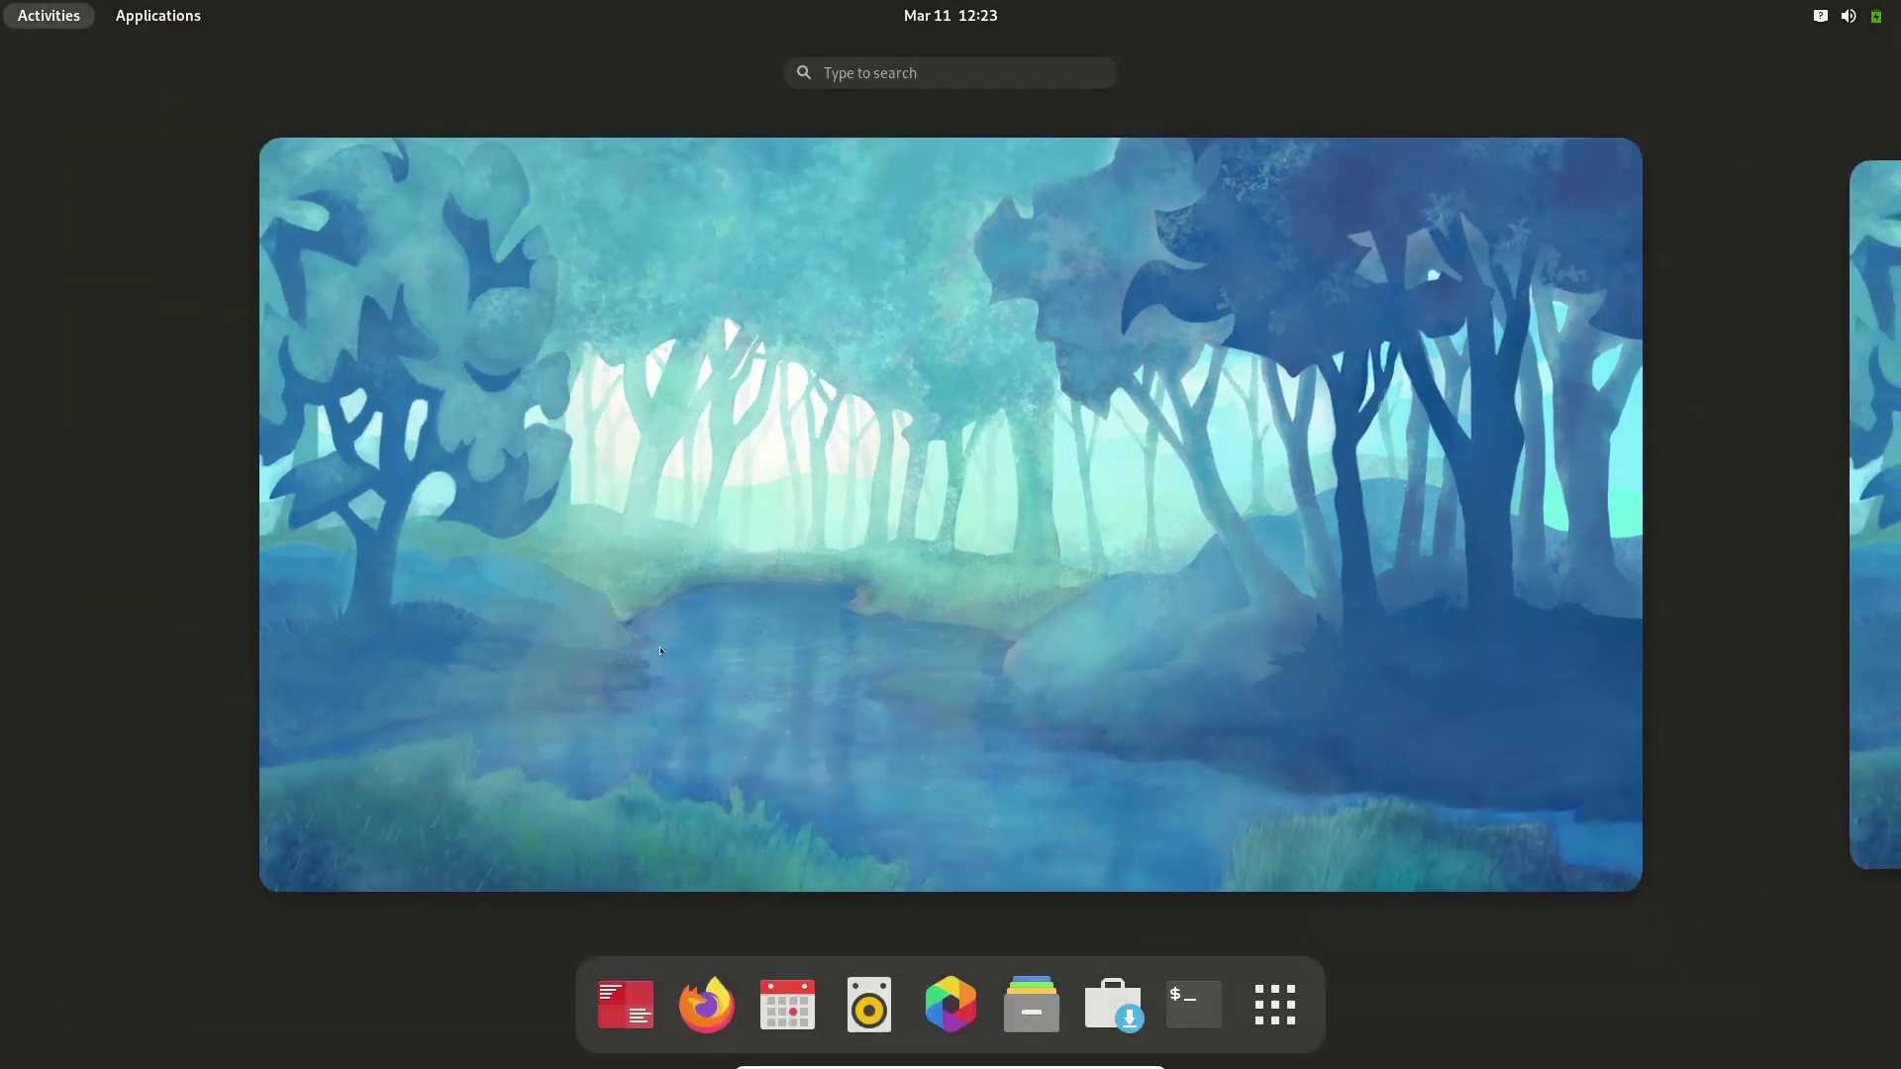
pyautogui.click(1277, 1007)
# Review Settings' About page (Fedora 34 Prerelease, GNOME 40.beta.0, Wayland), then close Settings
pyautogui.click(1054, 369)
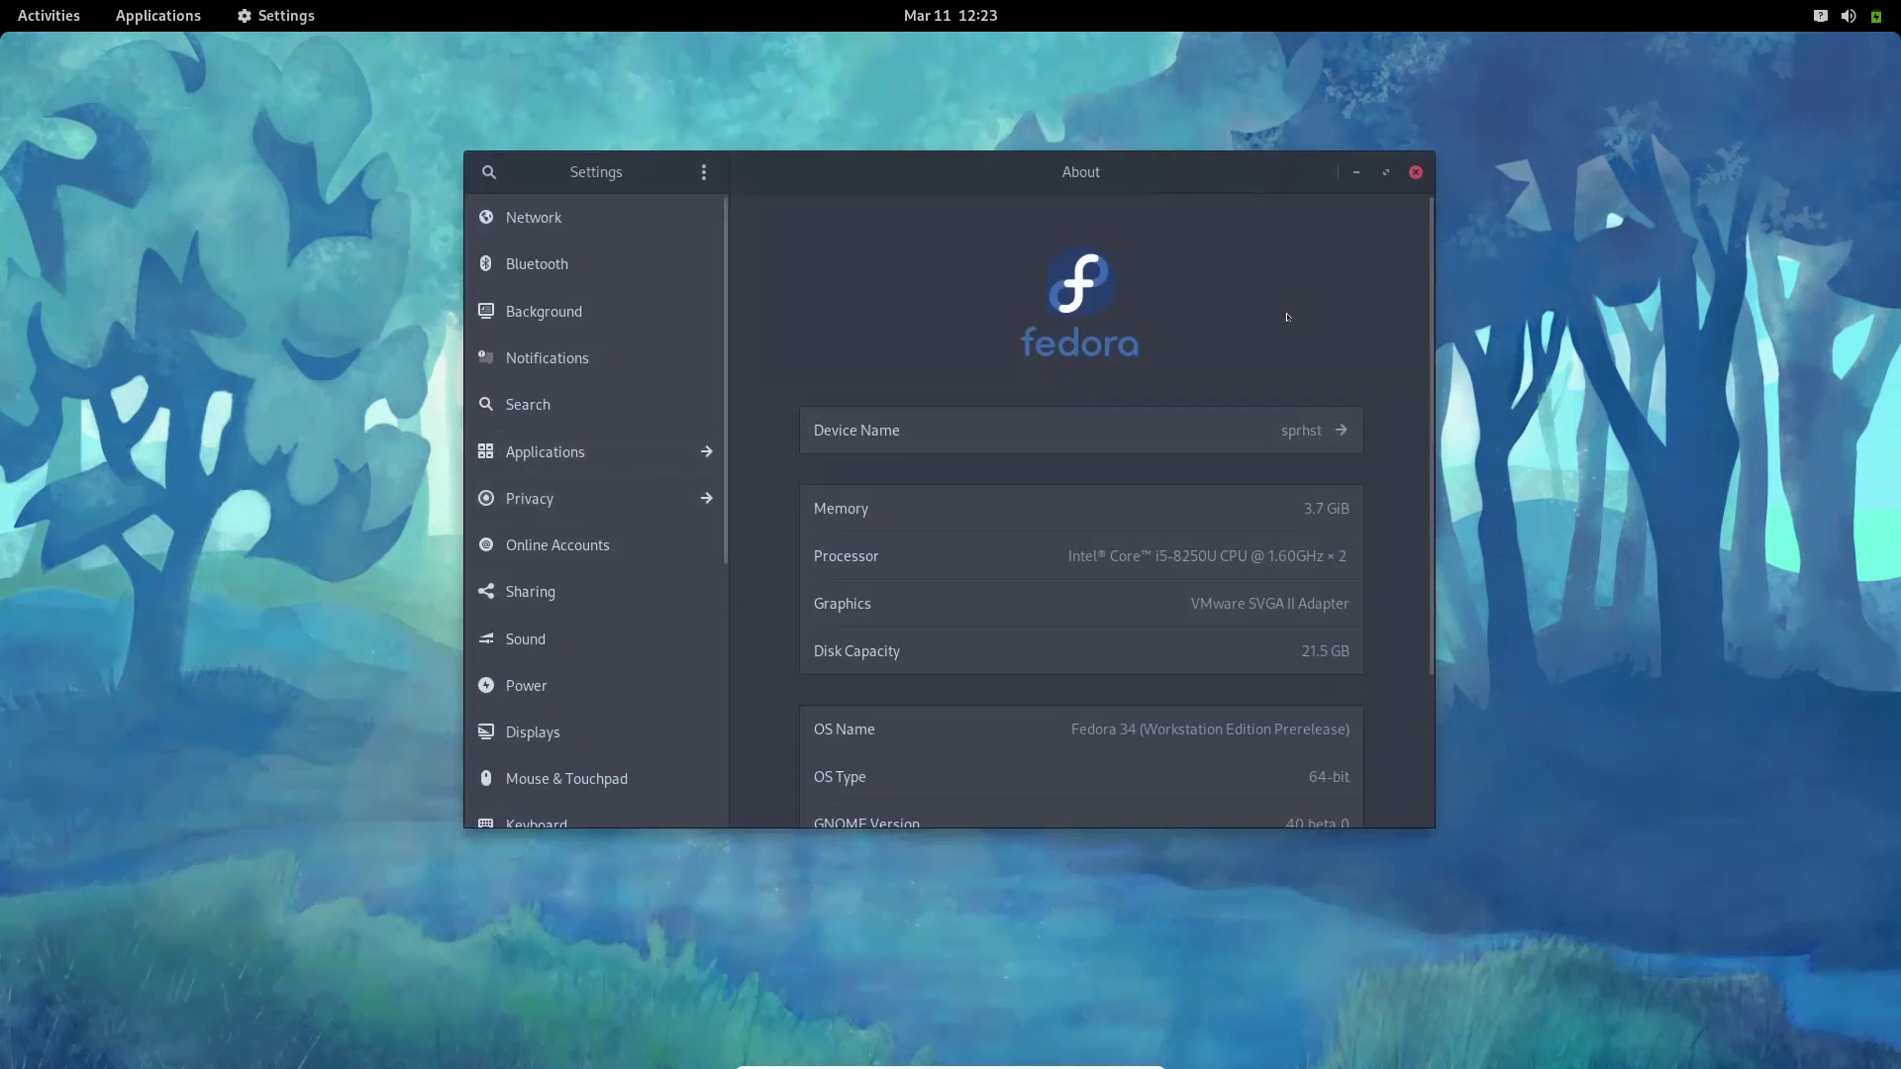
pyautogui.scroll(-3, 1239, 312)
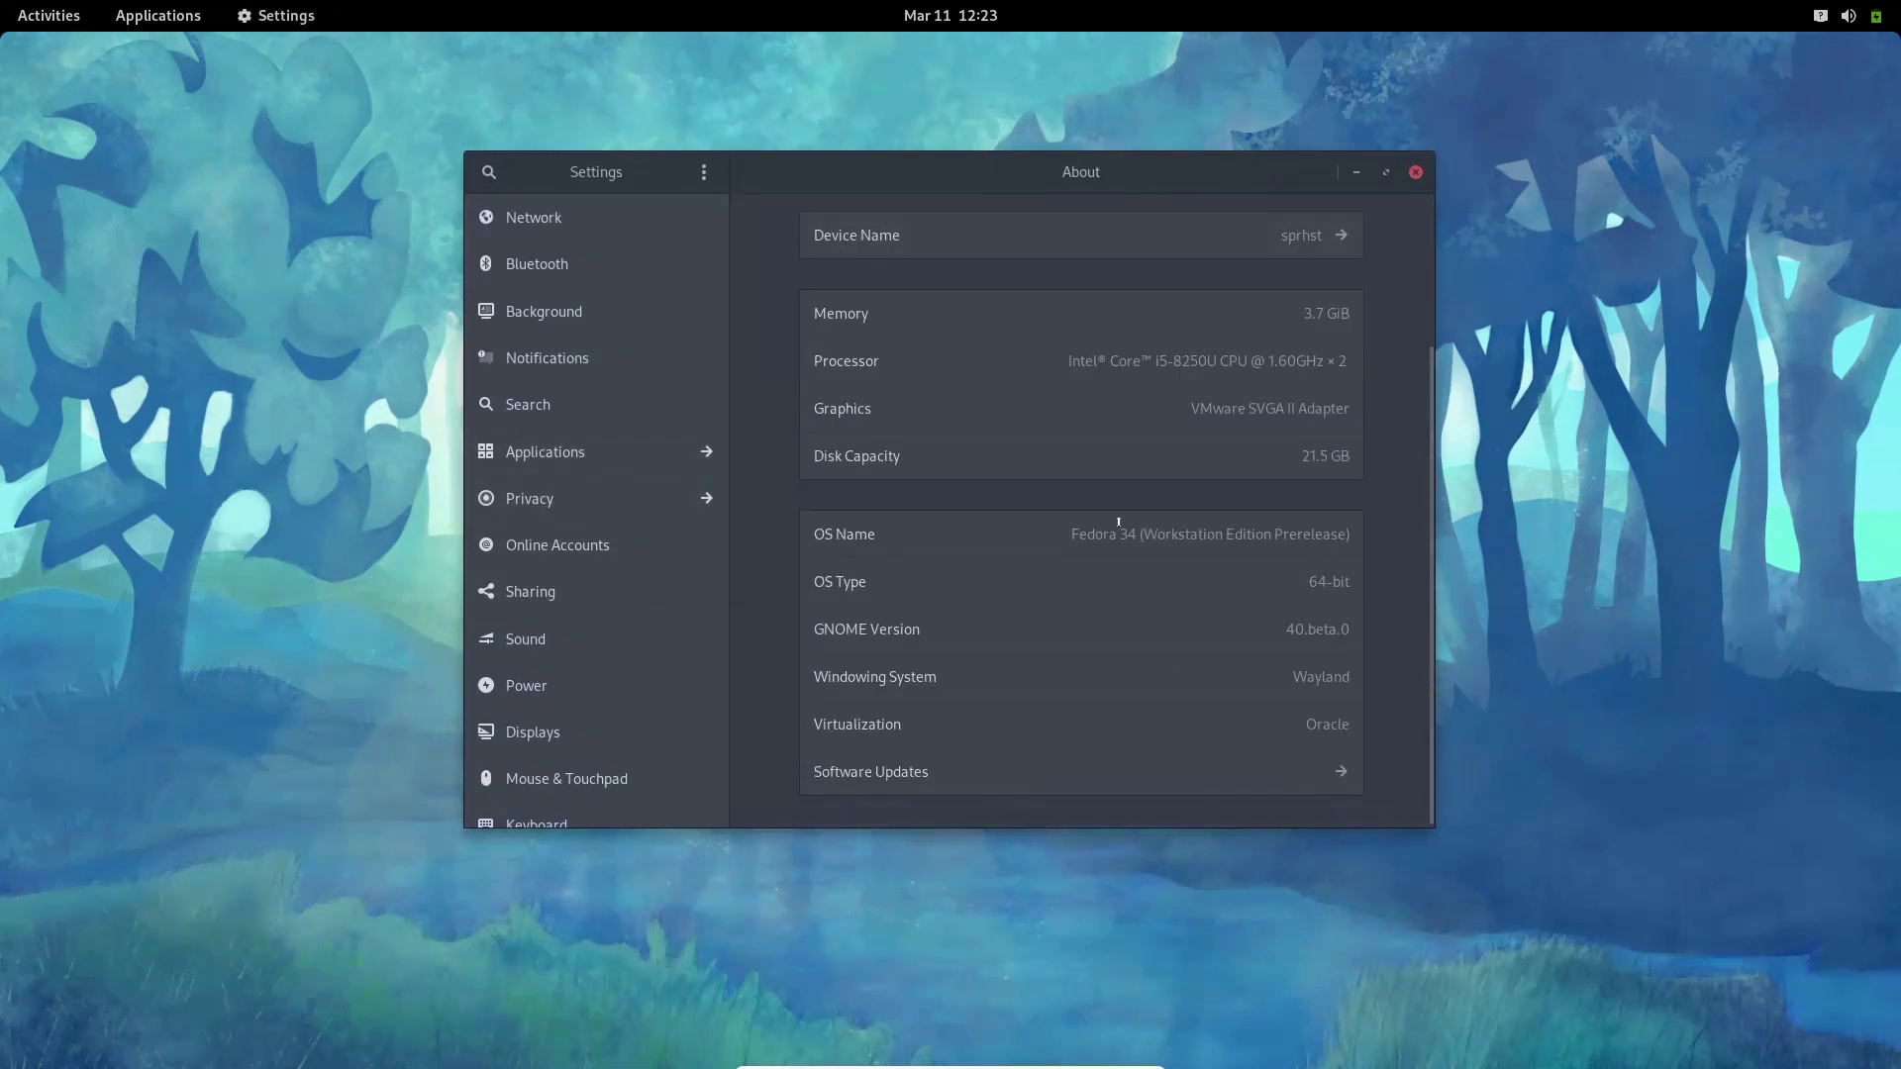
pyautogui.moveTo(1067, 535); pyautogui.dragTo(1178, 526)
pyautogui.click(1314, 535)
pyautogui.scroll(4, 1367, 533)
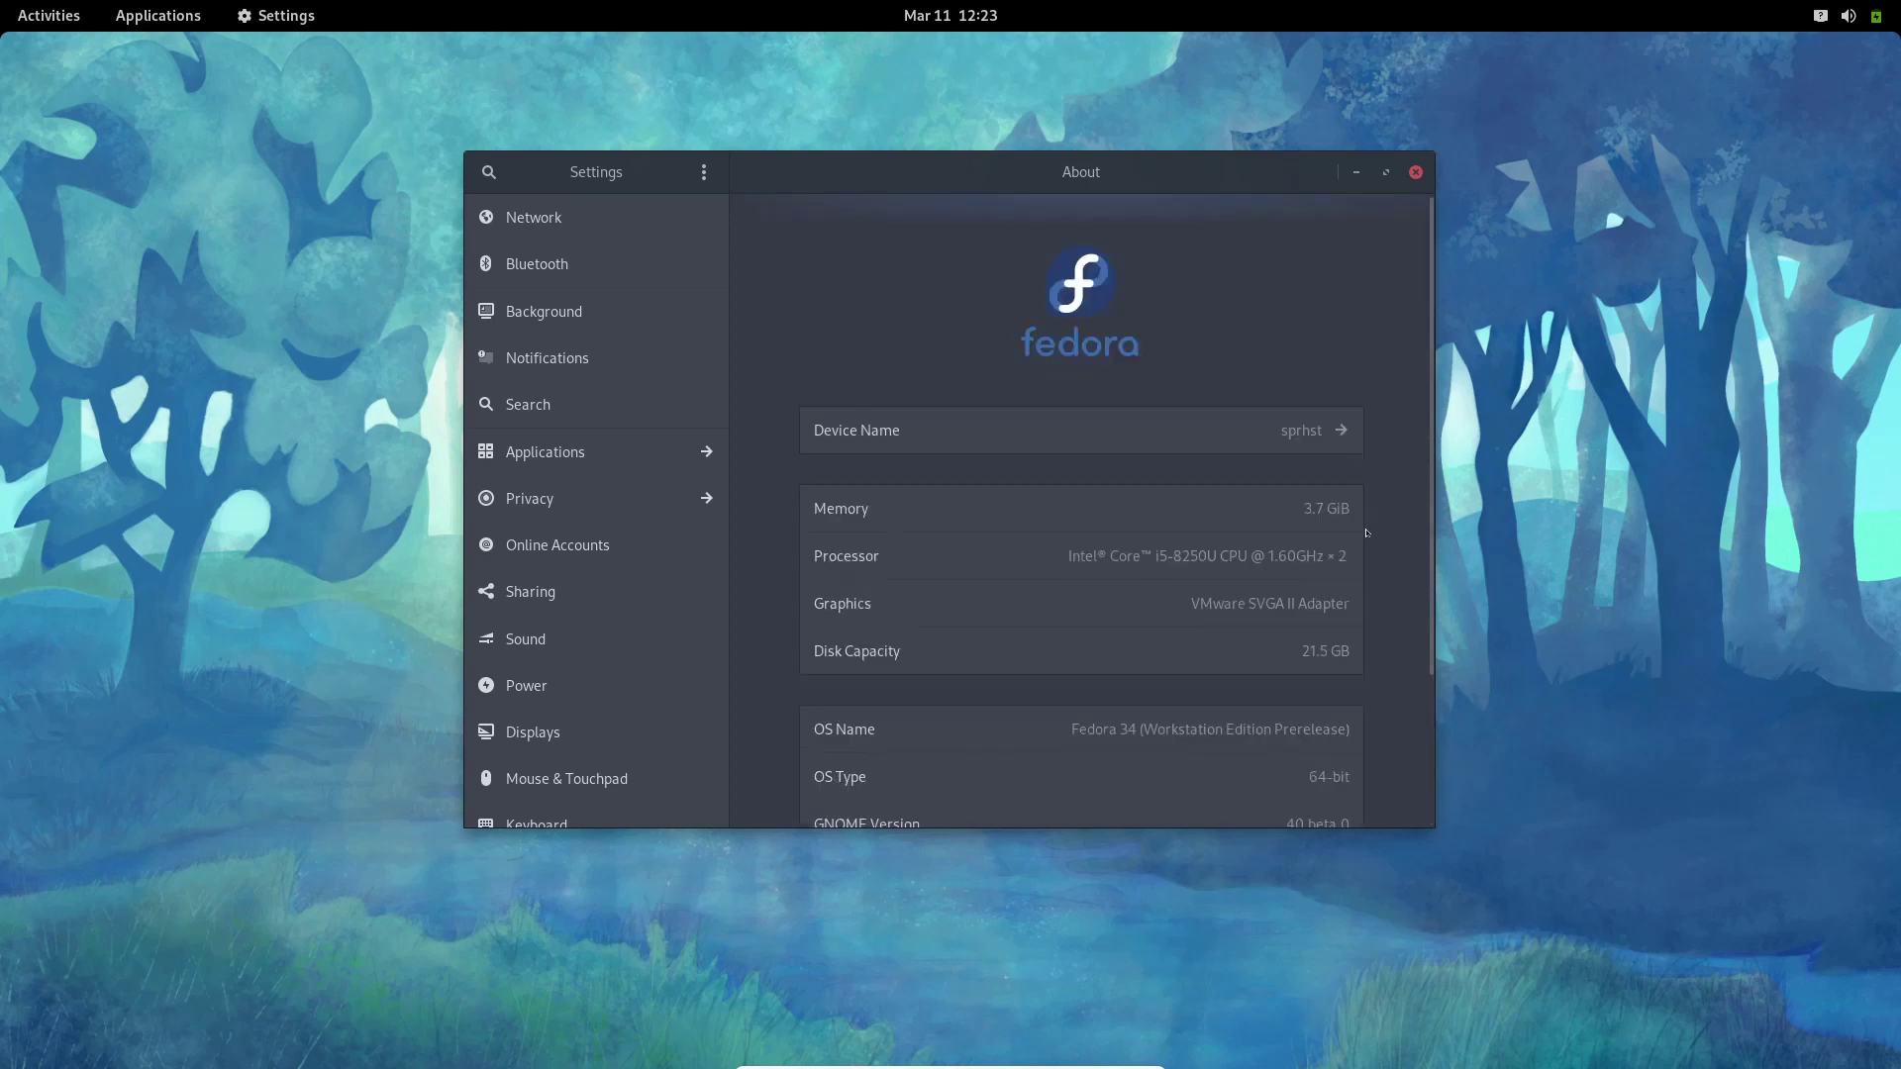
pyautogui.click(1410, 173)
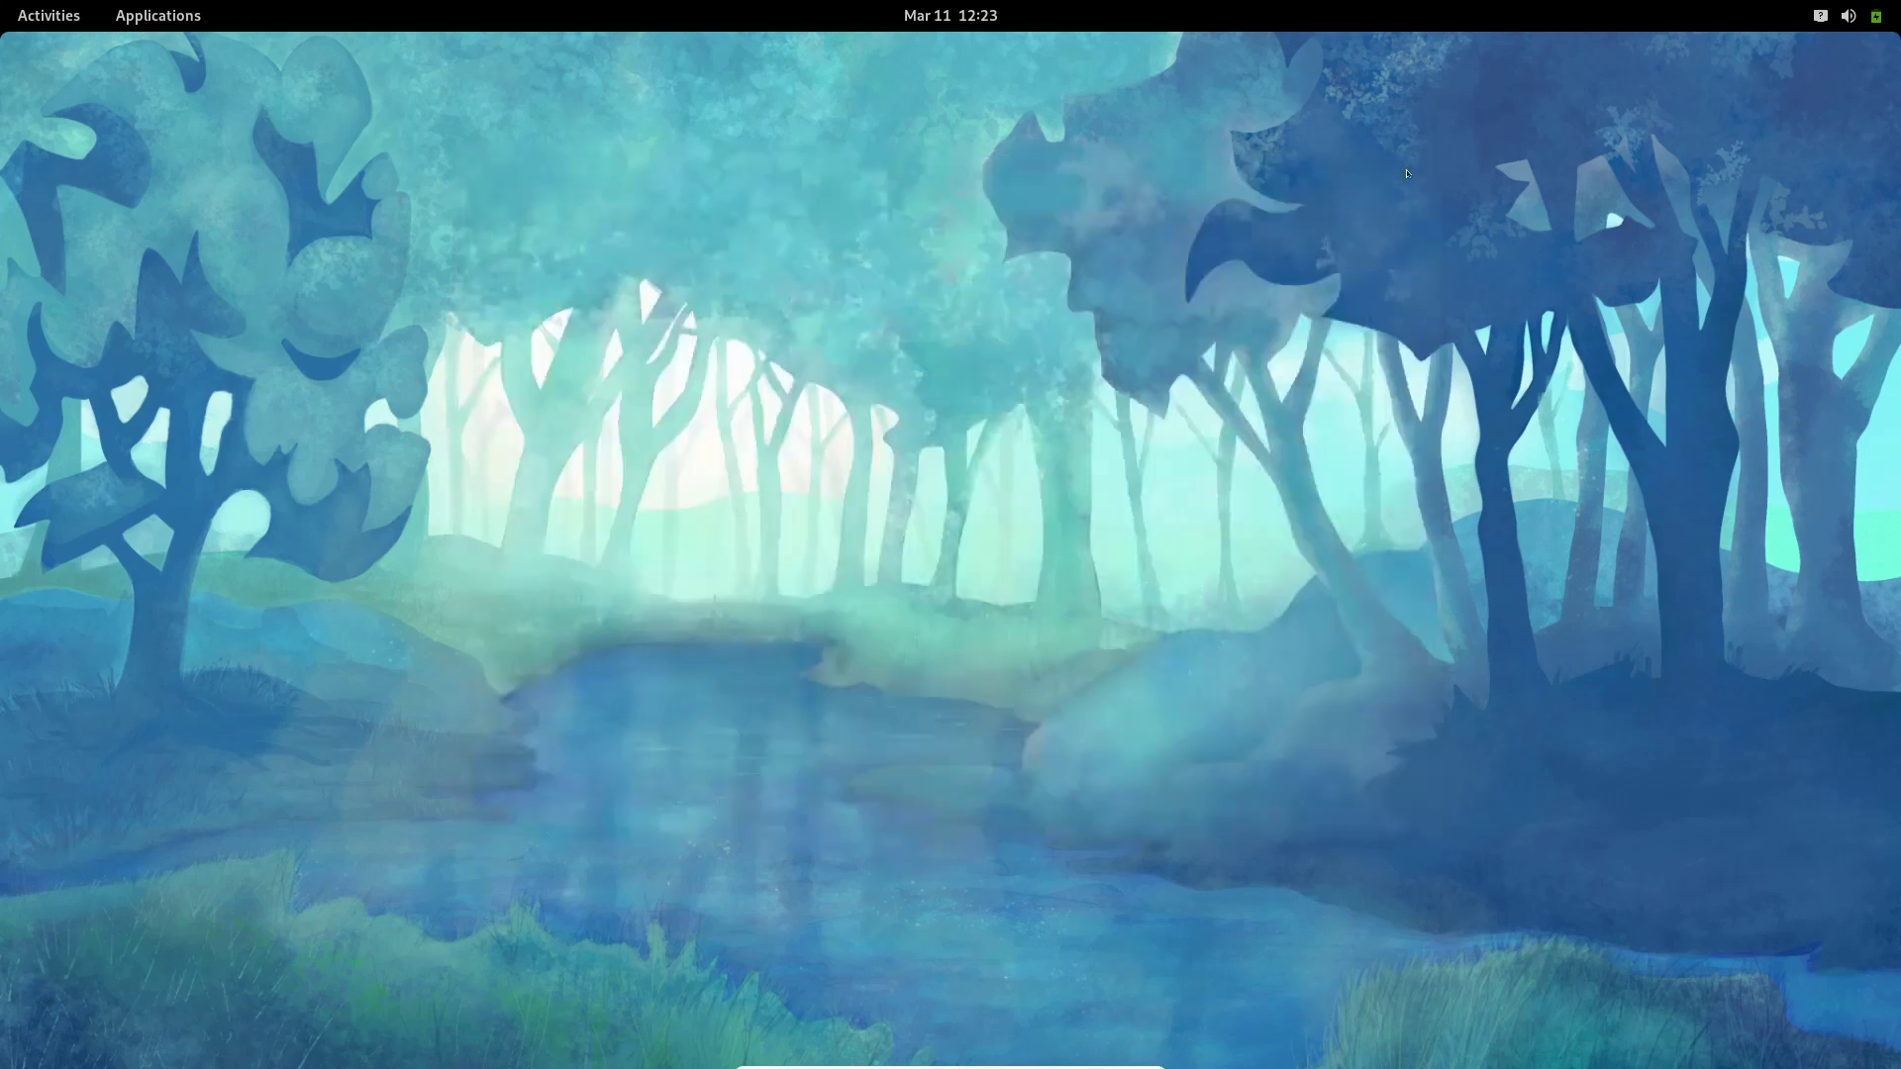
# Launch Terminator from the dock and enlarge its text twice with Ctrl++
pyautogui.press('super')
pyautogui.click(625, 1002)
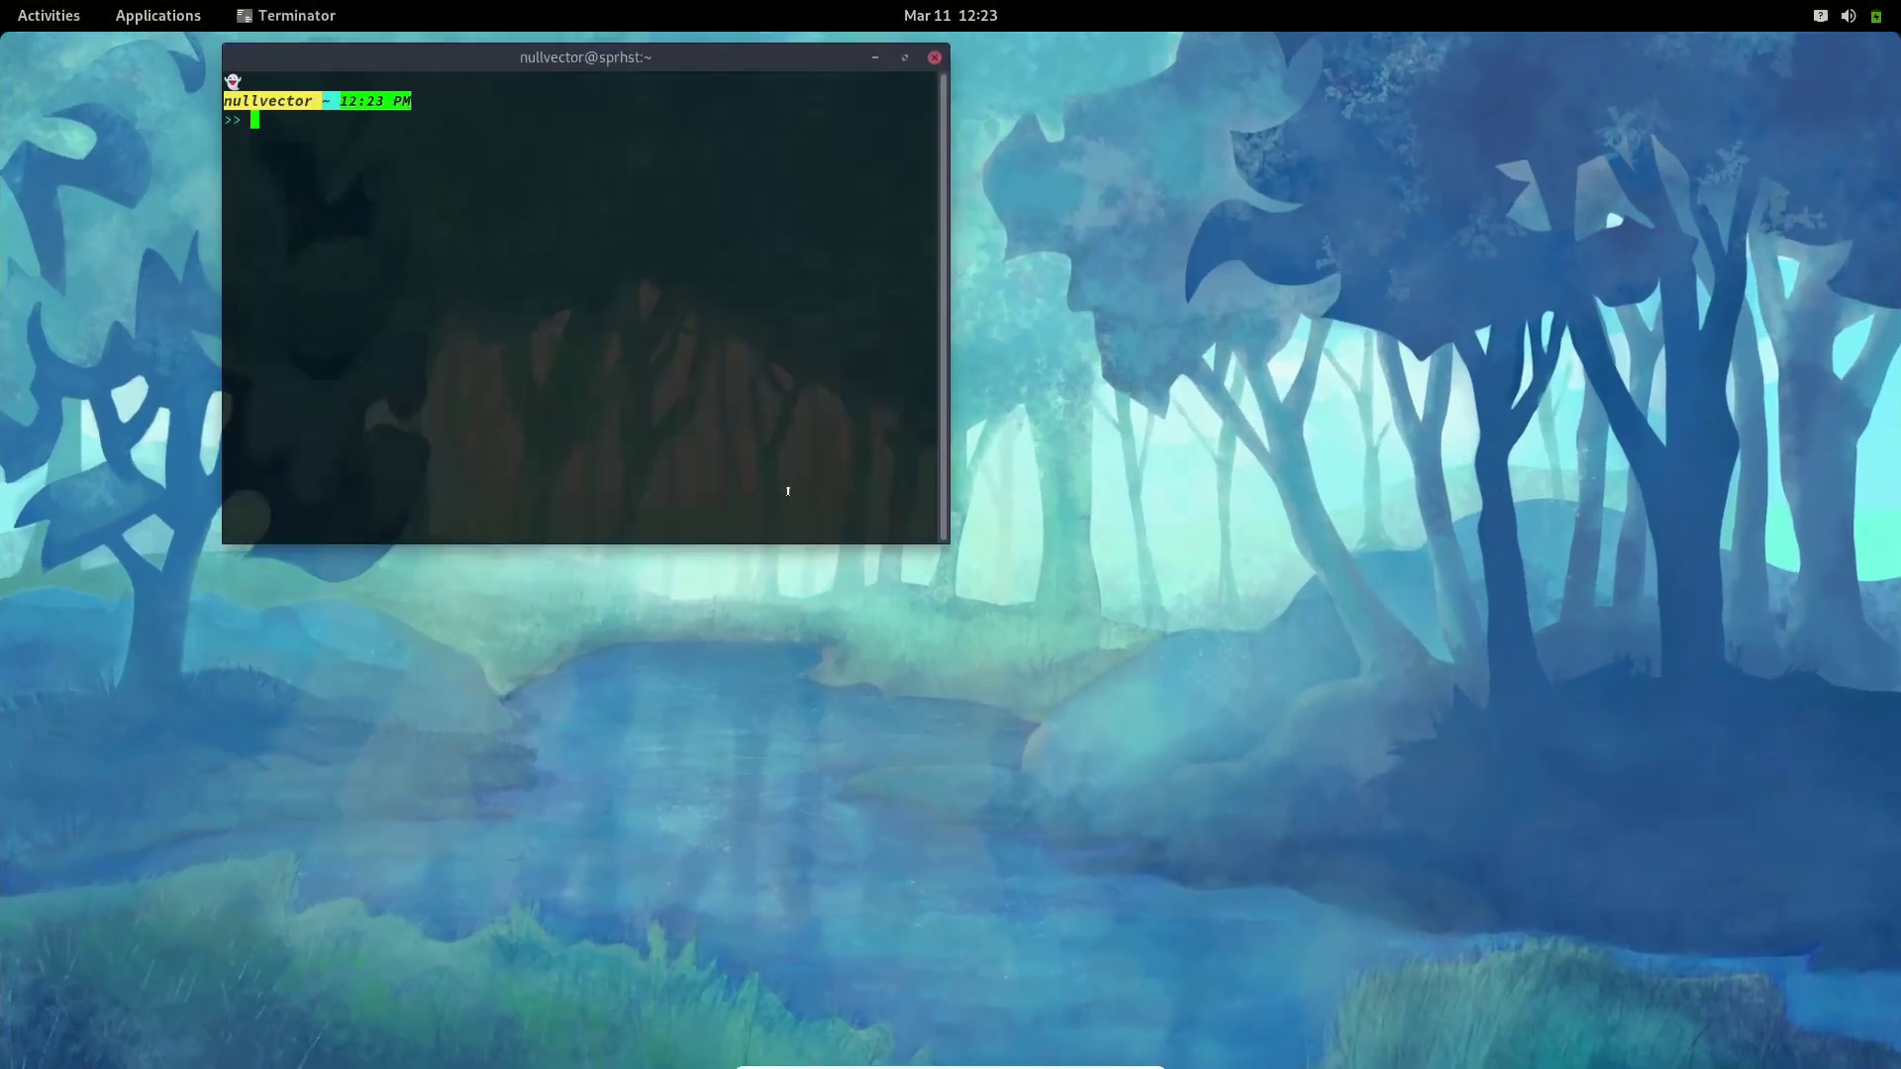
pyautogui.hotkey('ctrl', '+')
pyautogui.hotkey('ctrl', '+')
pyautogui.hotkey('ctrl', '+')
pyautogui.hotkey('ctrl', '+')
pyautogui.hotkey('ctrl', '+')
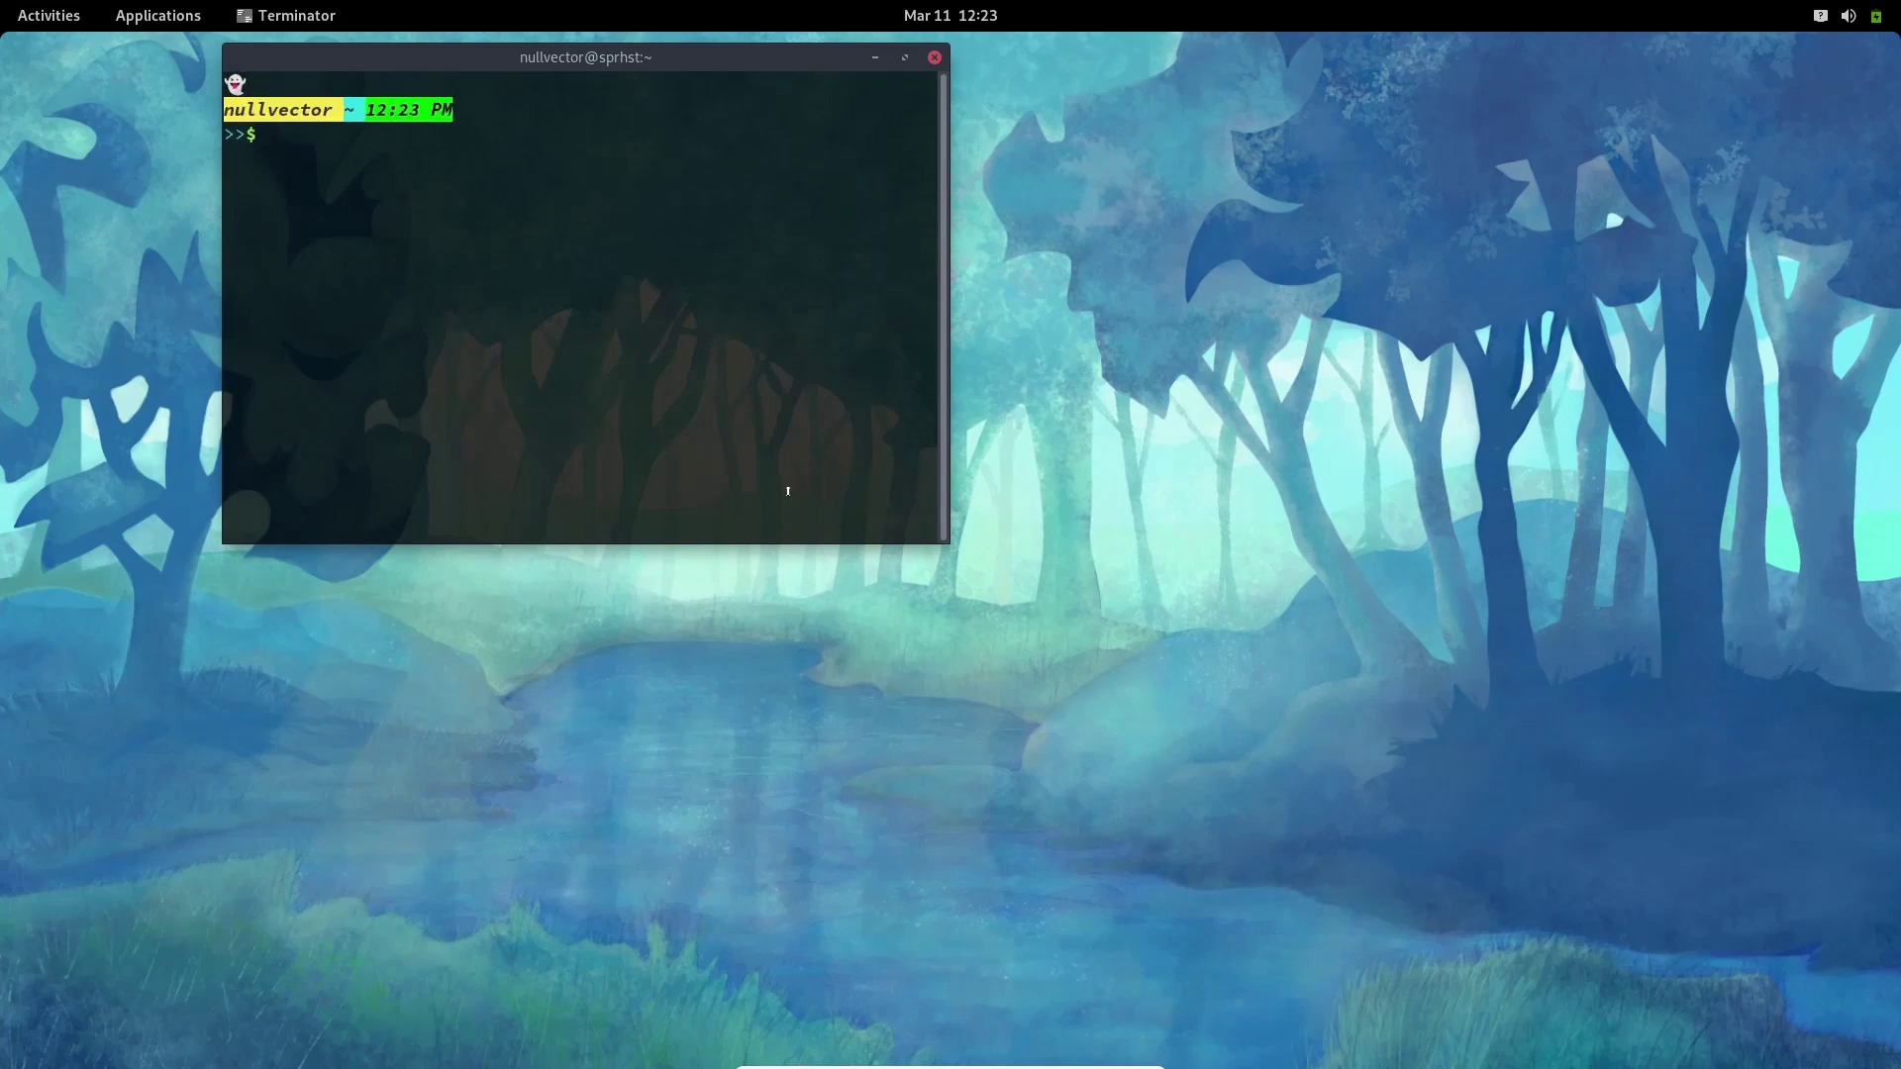
pyautogui.write('+++')
pyautogui.press('BackSpace')
pyautogui.press('BackSpace')
pyautogui.press('BackSpace')
pyautogui.hotkey('ctrl', '+')
pyautogui.hotkey('ctrl', '+')
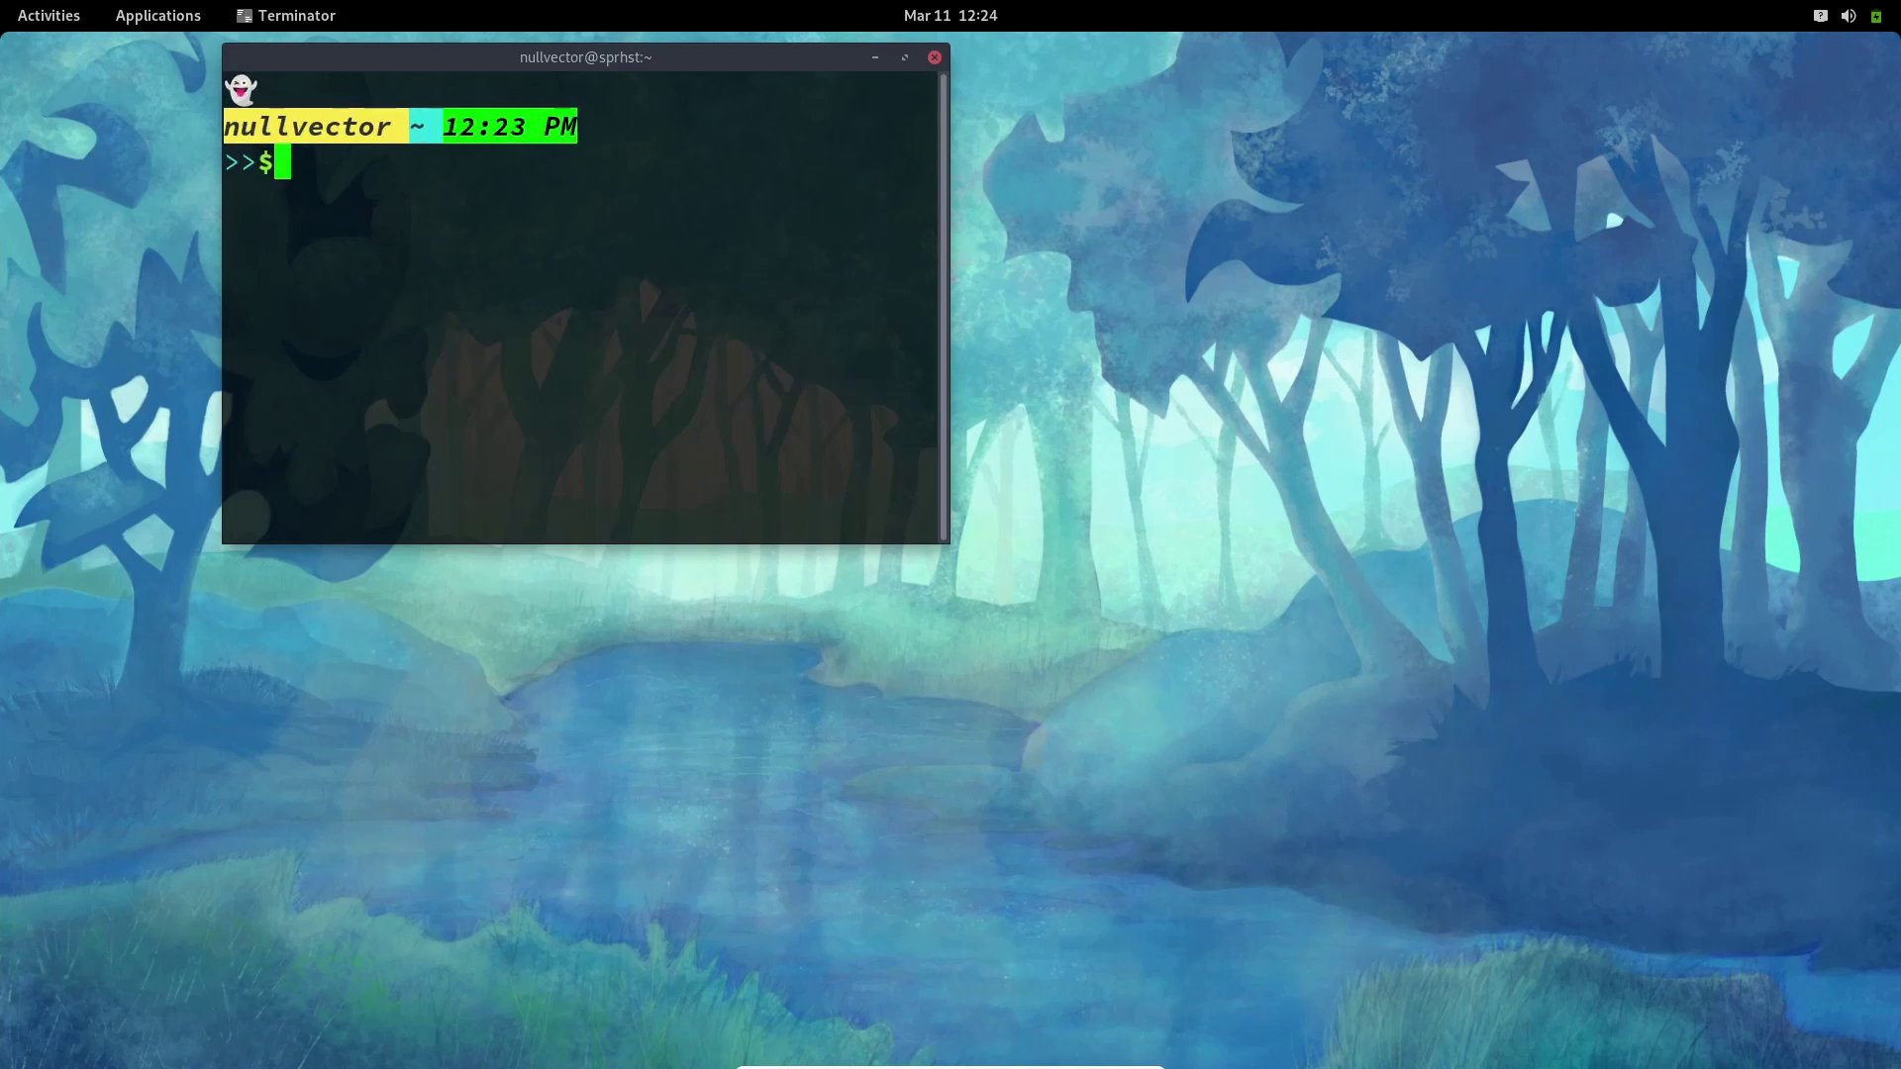
# Run uname -r to show kernel 5.11.3-300.fc34.x86_64, then close the terminal
pyautogui.write('uname -r')
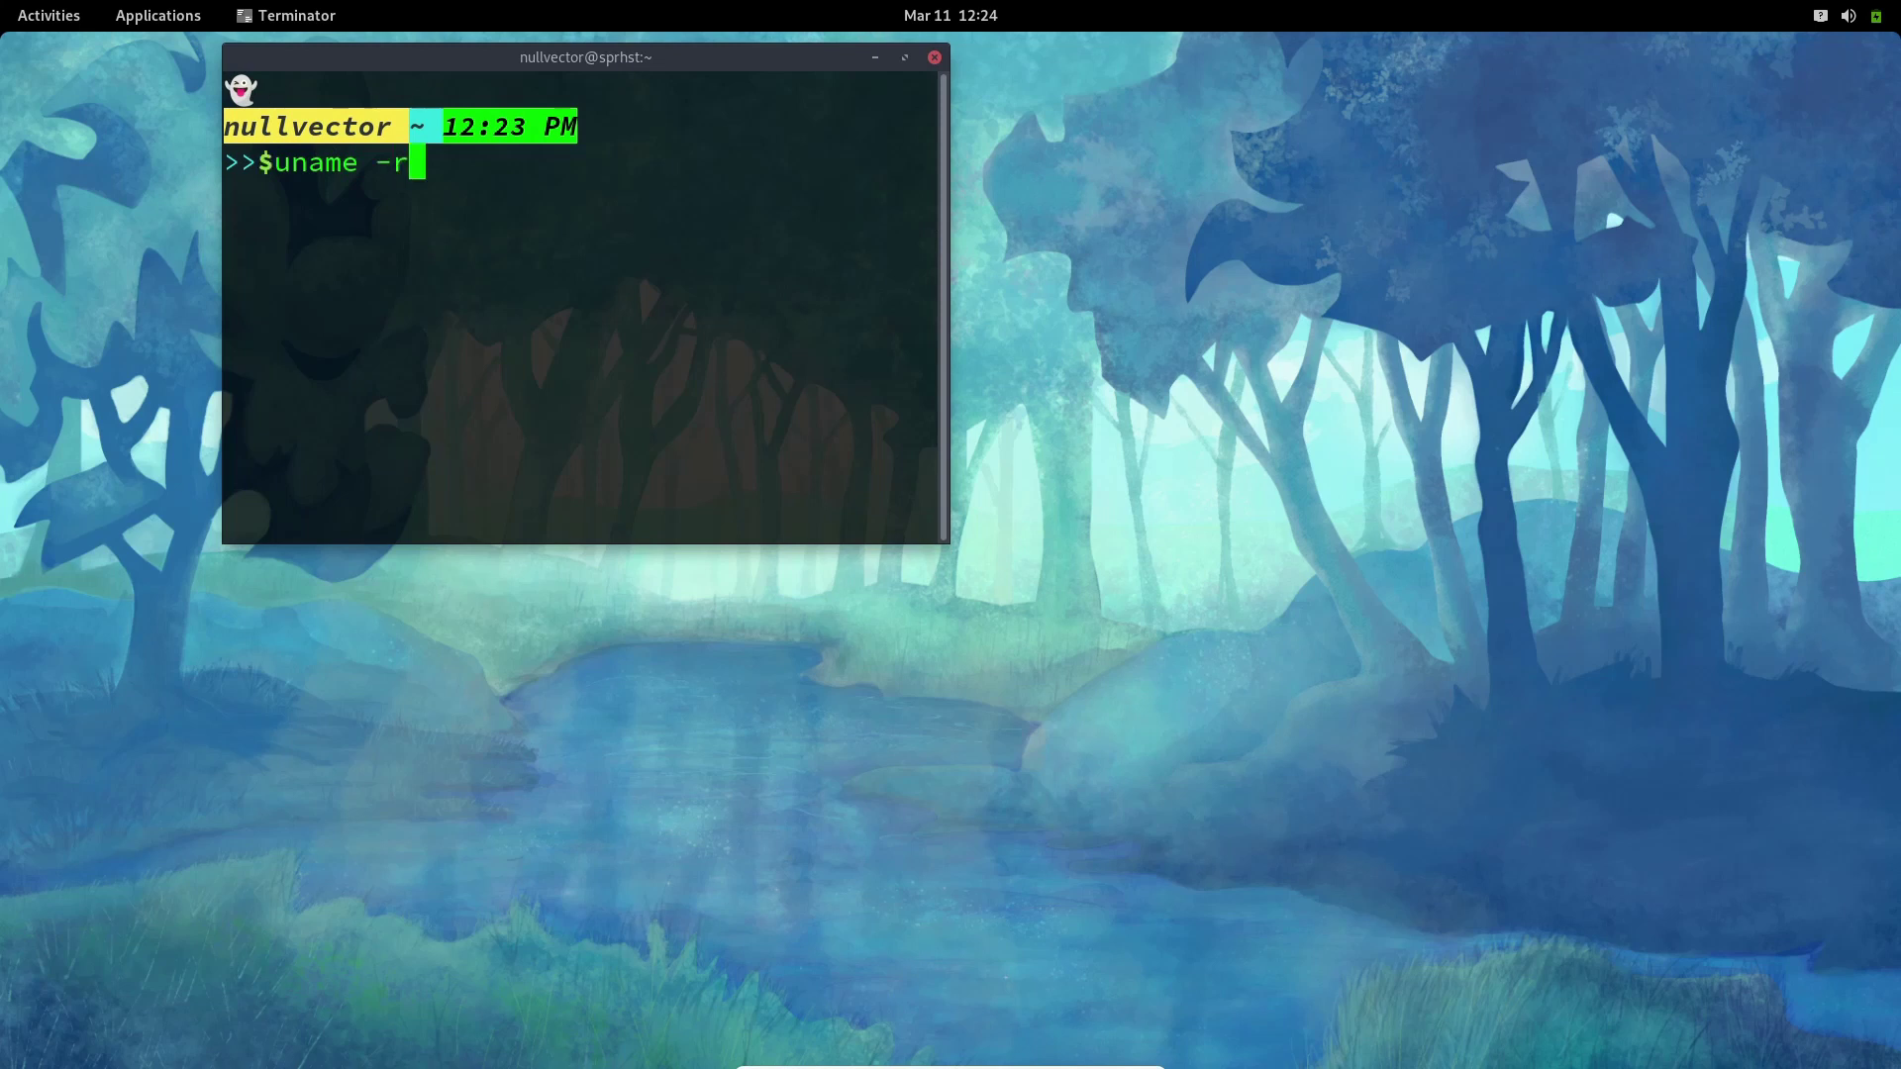
pyautogui.press('Return')
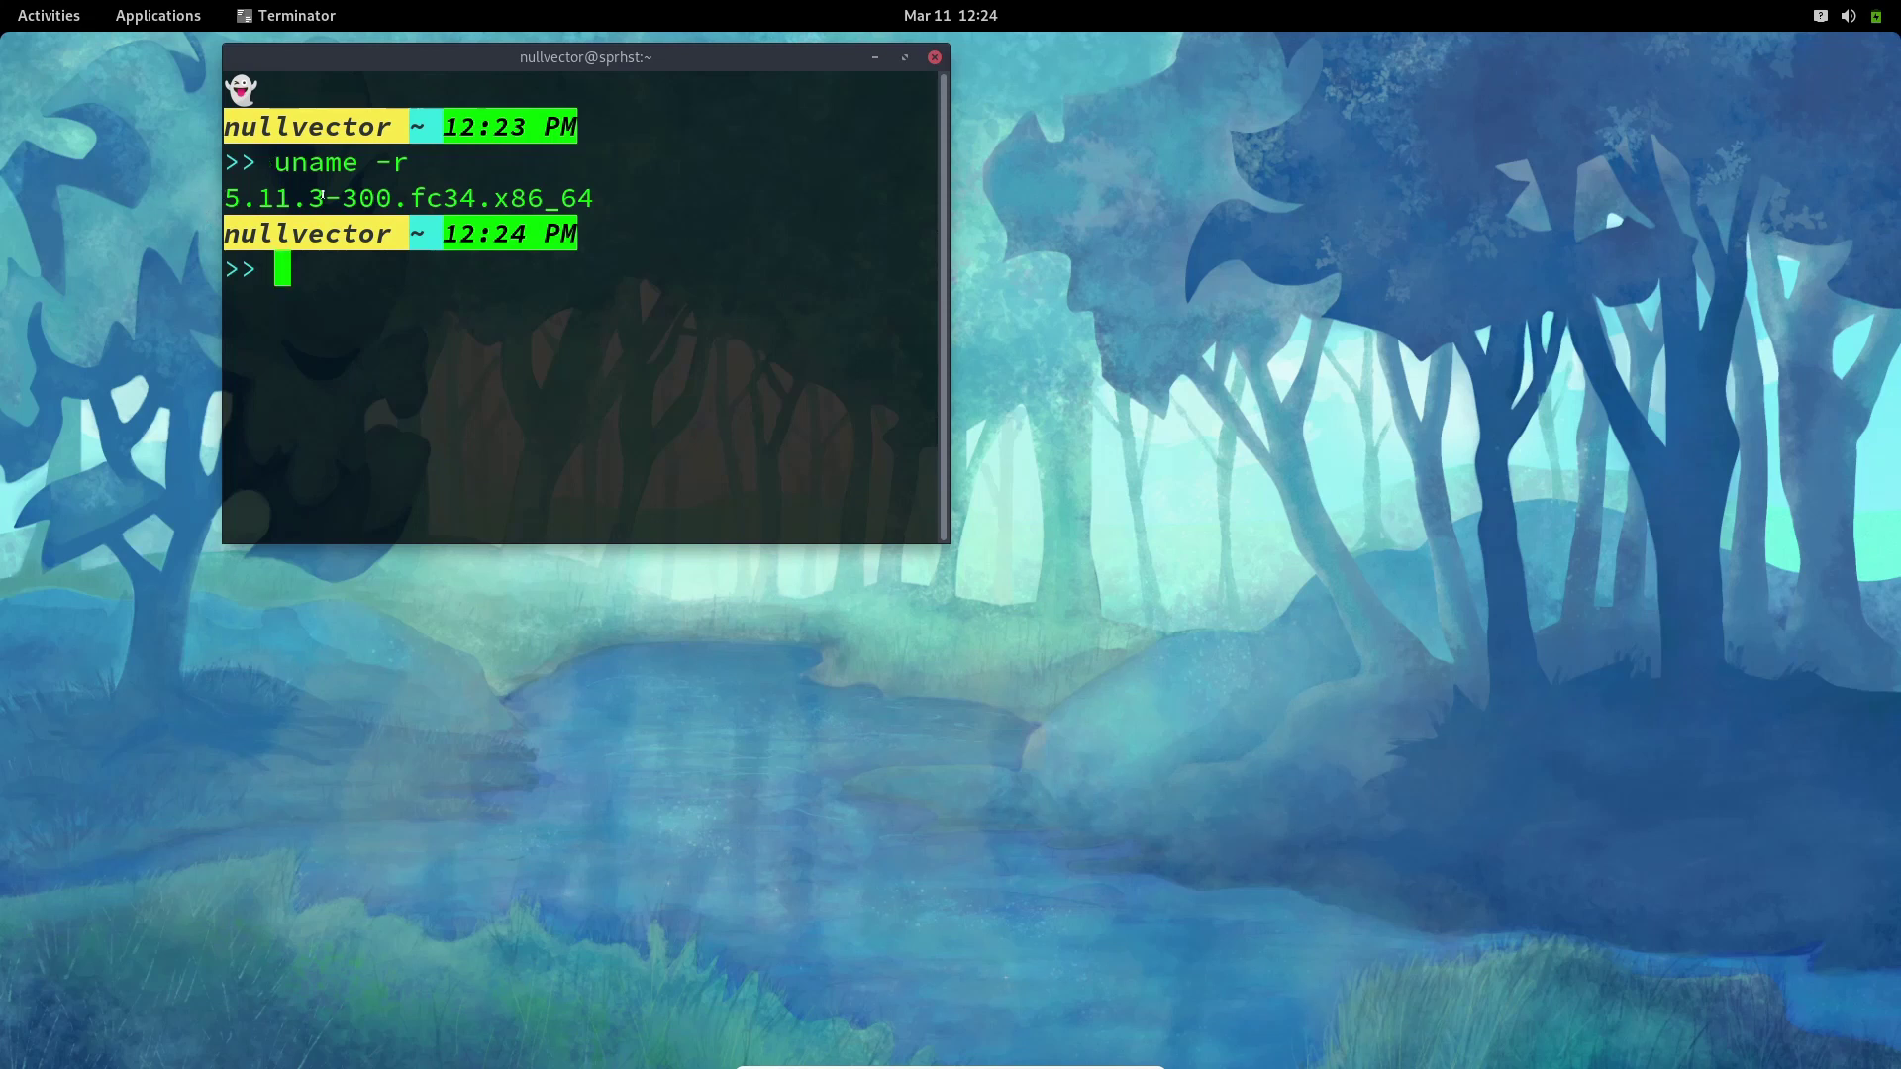
pyautogui.moveTo(225, 197); pyautogui.dragTo(437, 198)
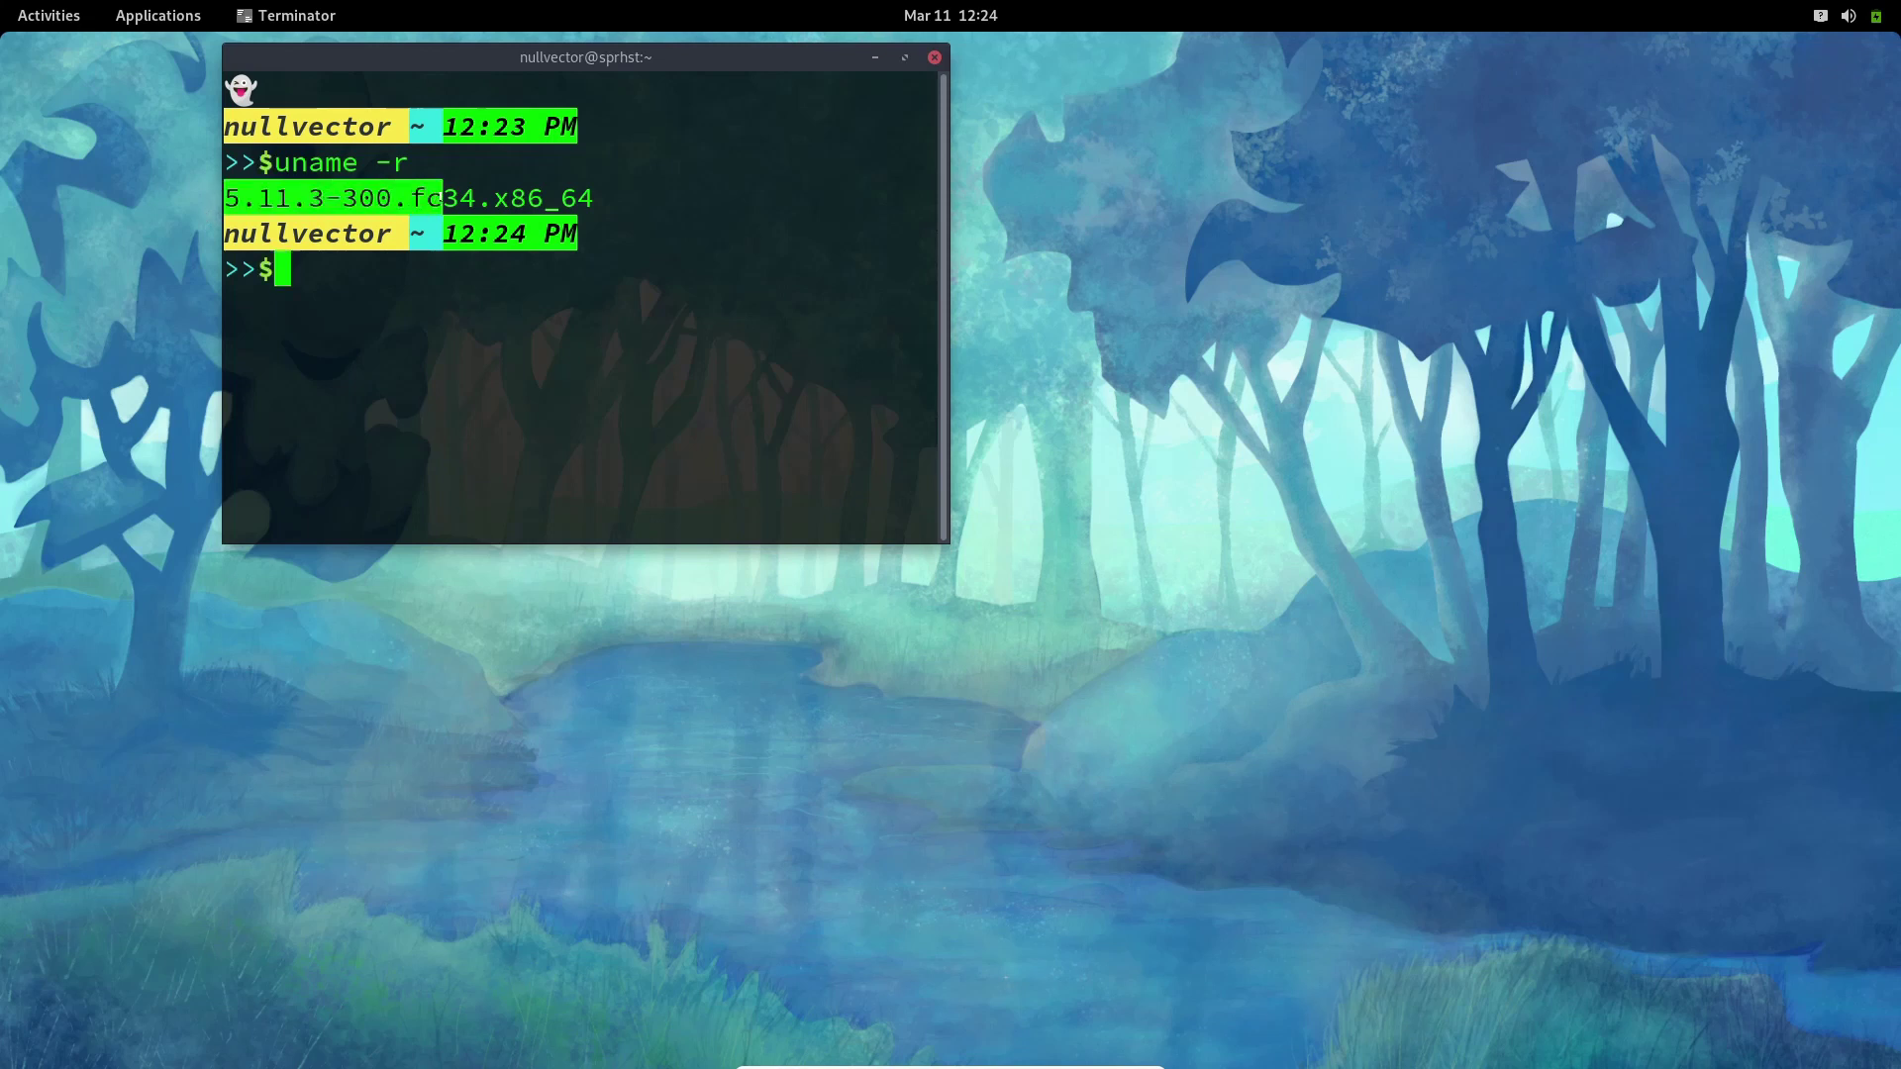
pyautogui.click(437, 198)
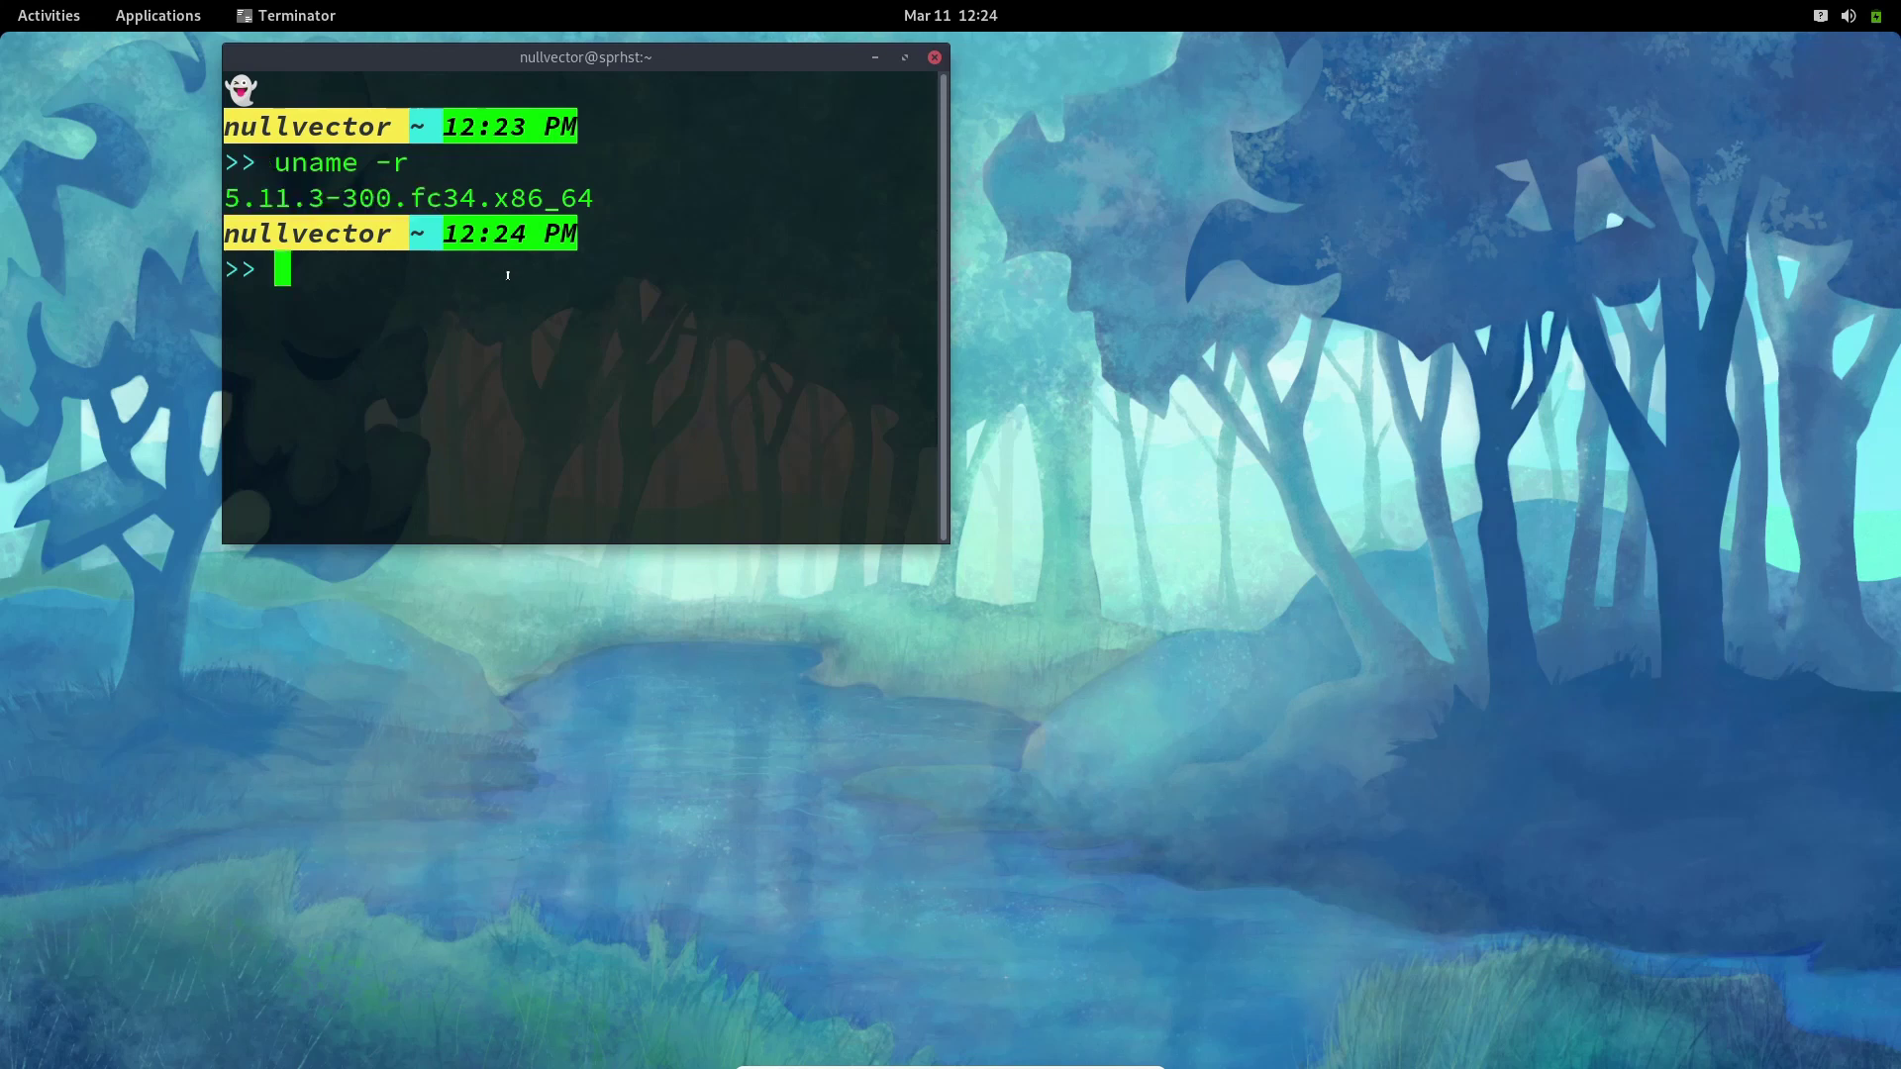
pyautogui.click(934, 56)
# Launch Tweaks from the Utilities folder in the app grid
pyautogui.press('super')
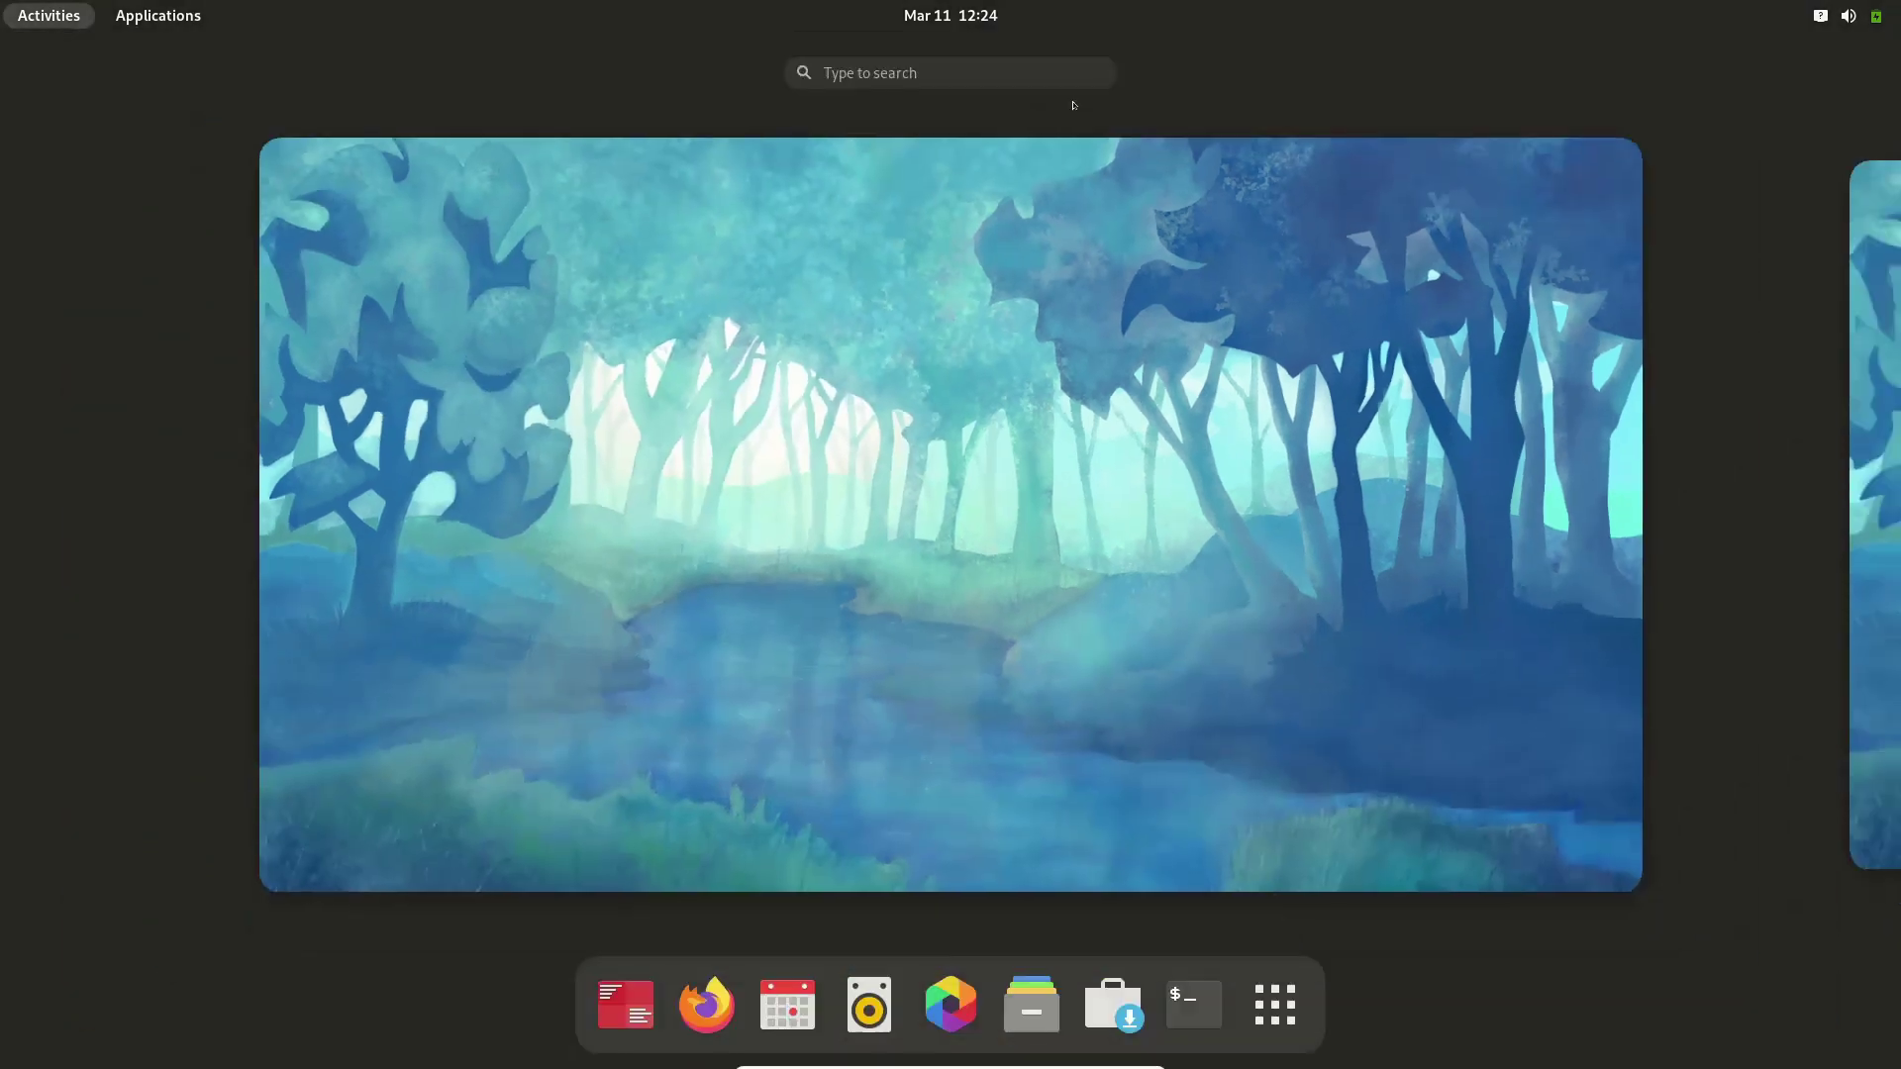
pyautogui.click(1274, 1005)
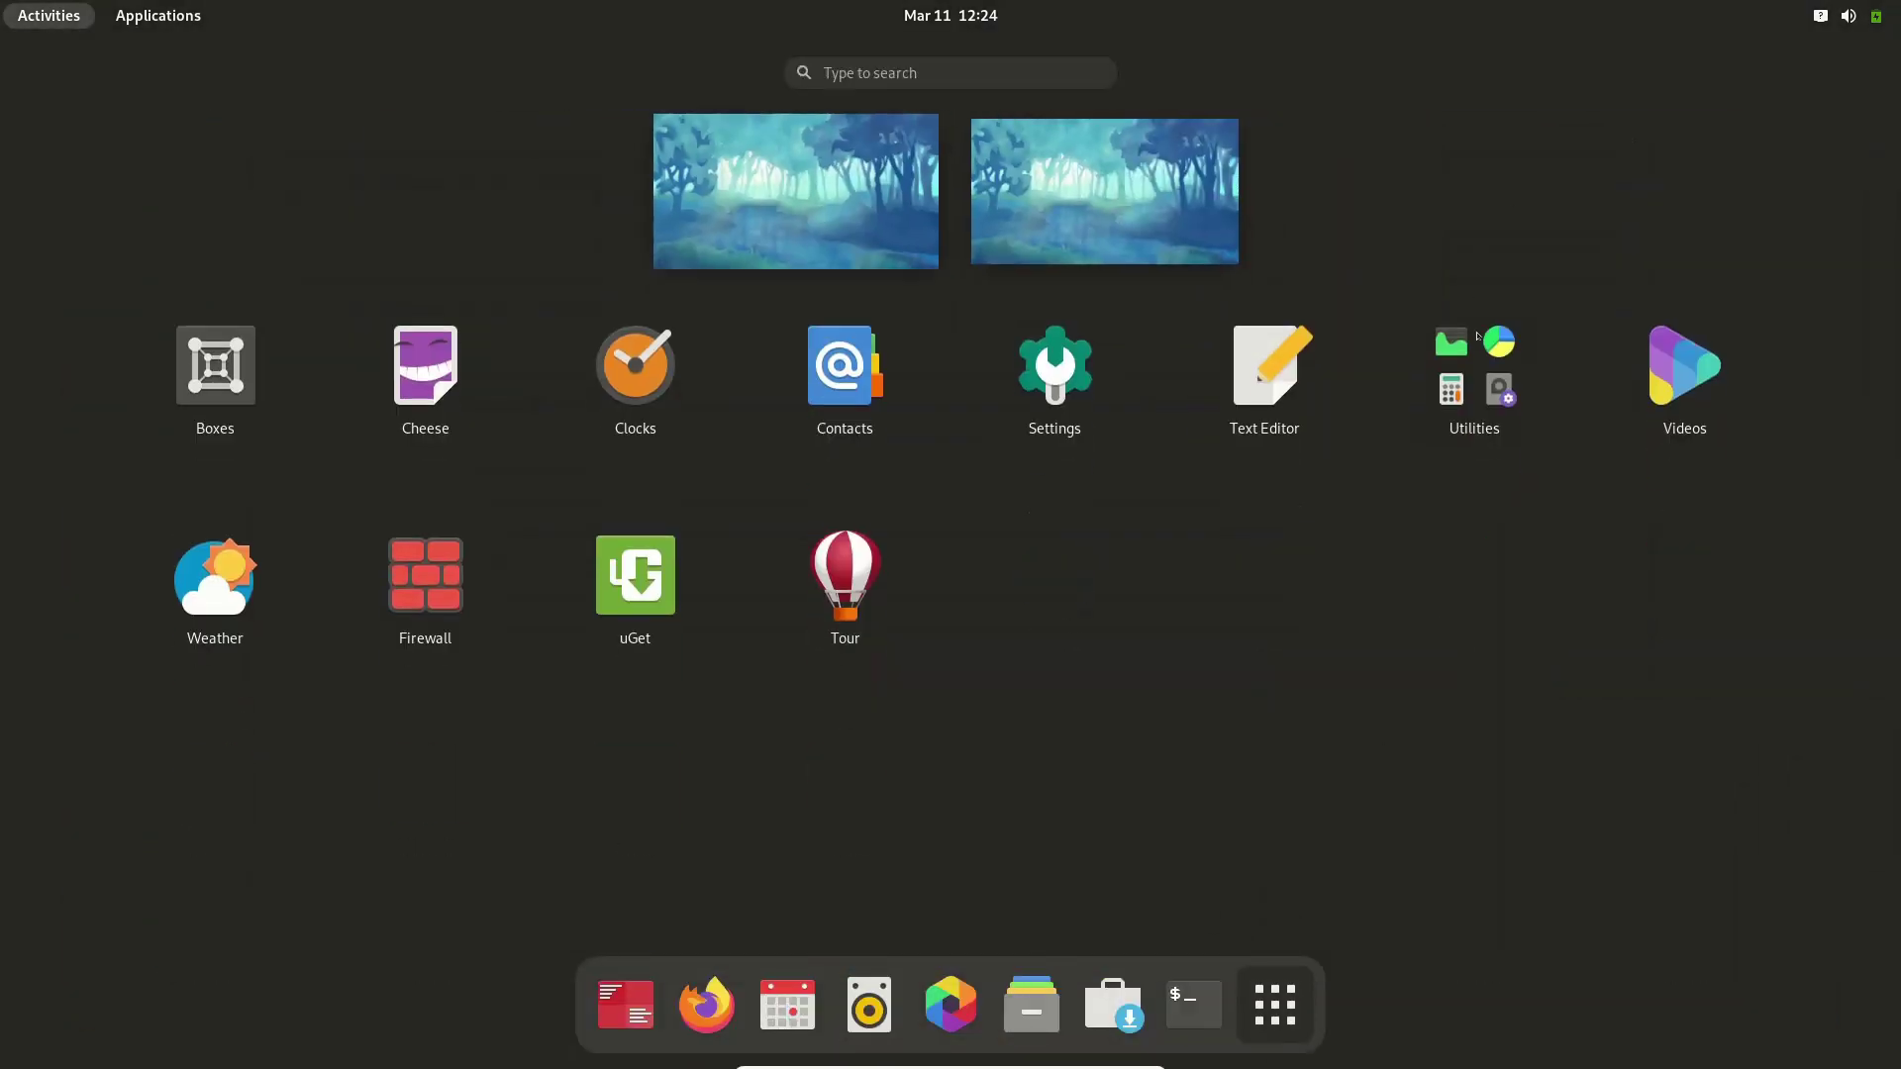
pyautogui.click(1475, 366)
pyautogui.click(1105, 680)
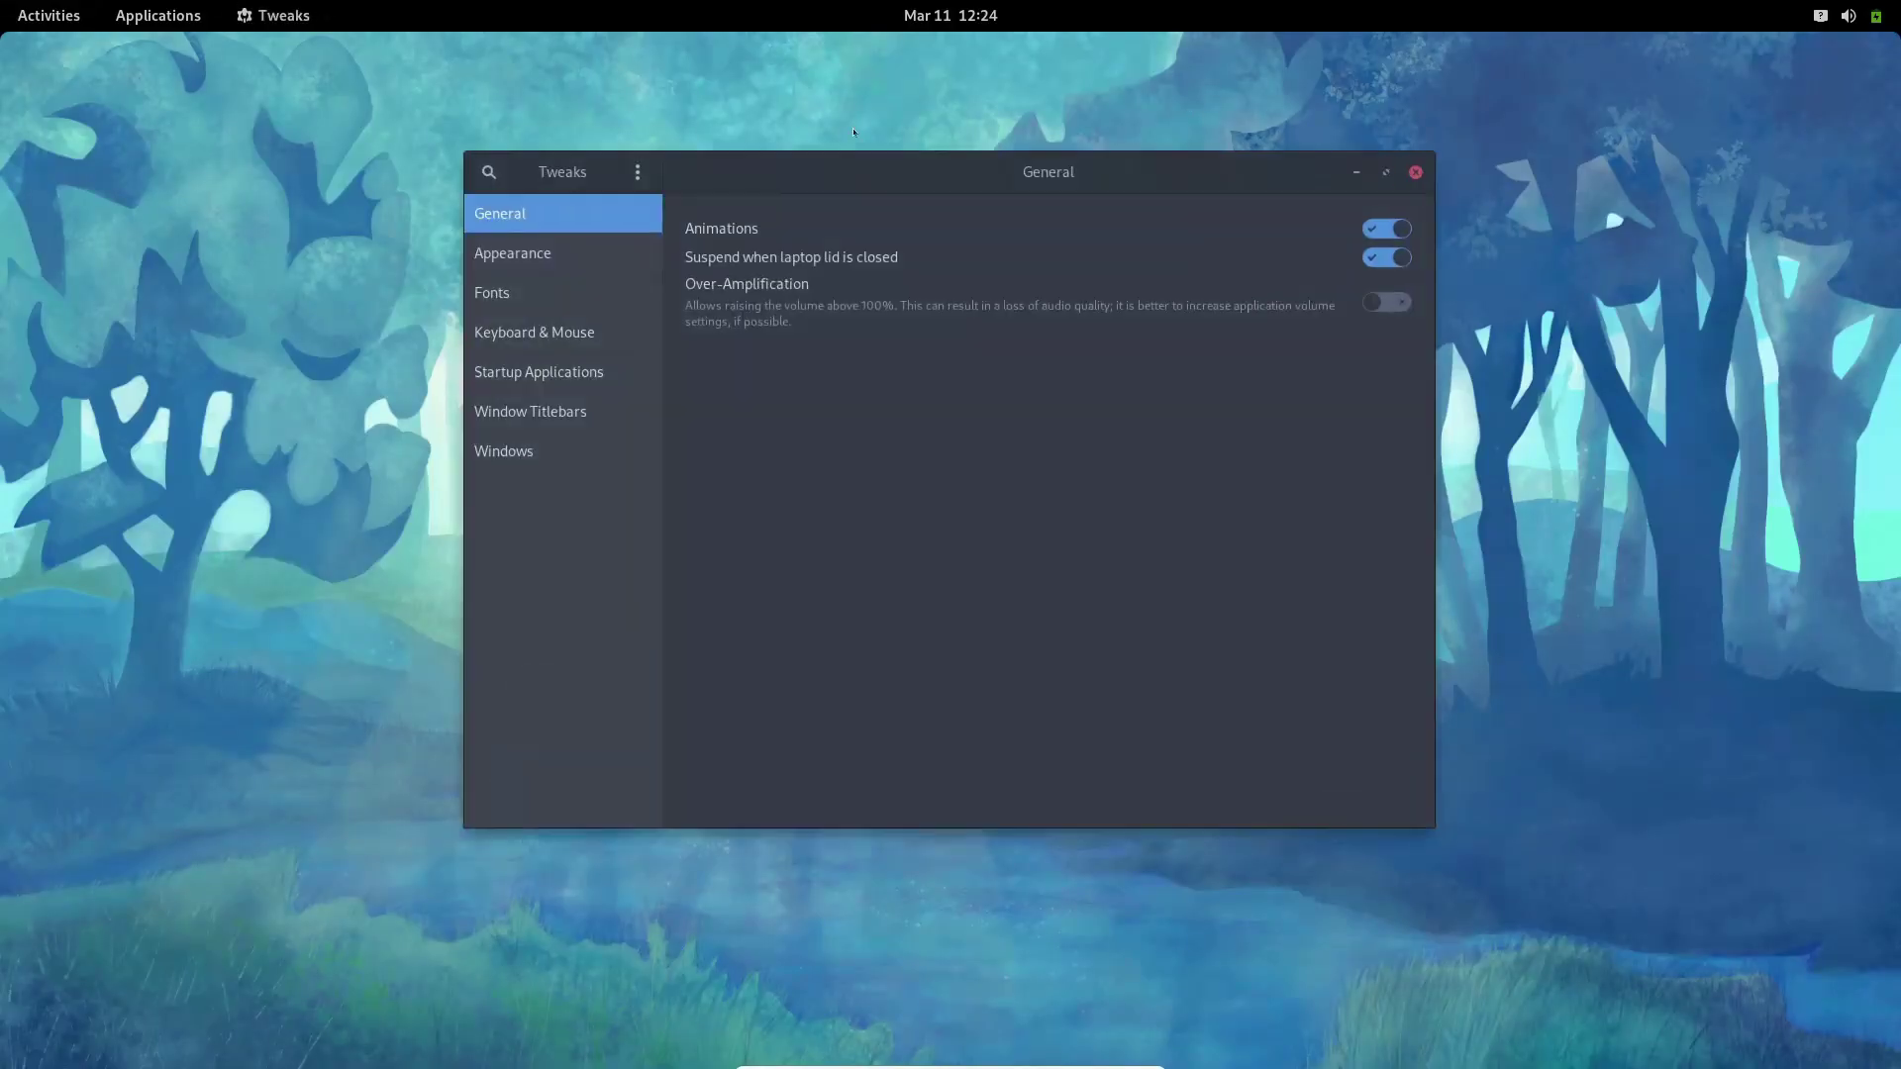
# Set the Applications and Icons themes to Adwaita (default), then close Tweaks
pyautogui.click(544, 255)
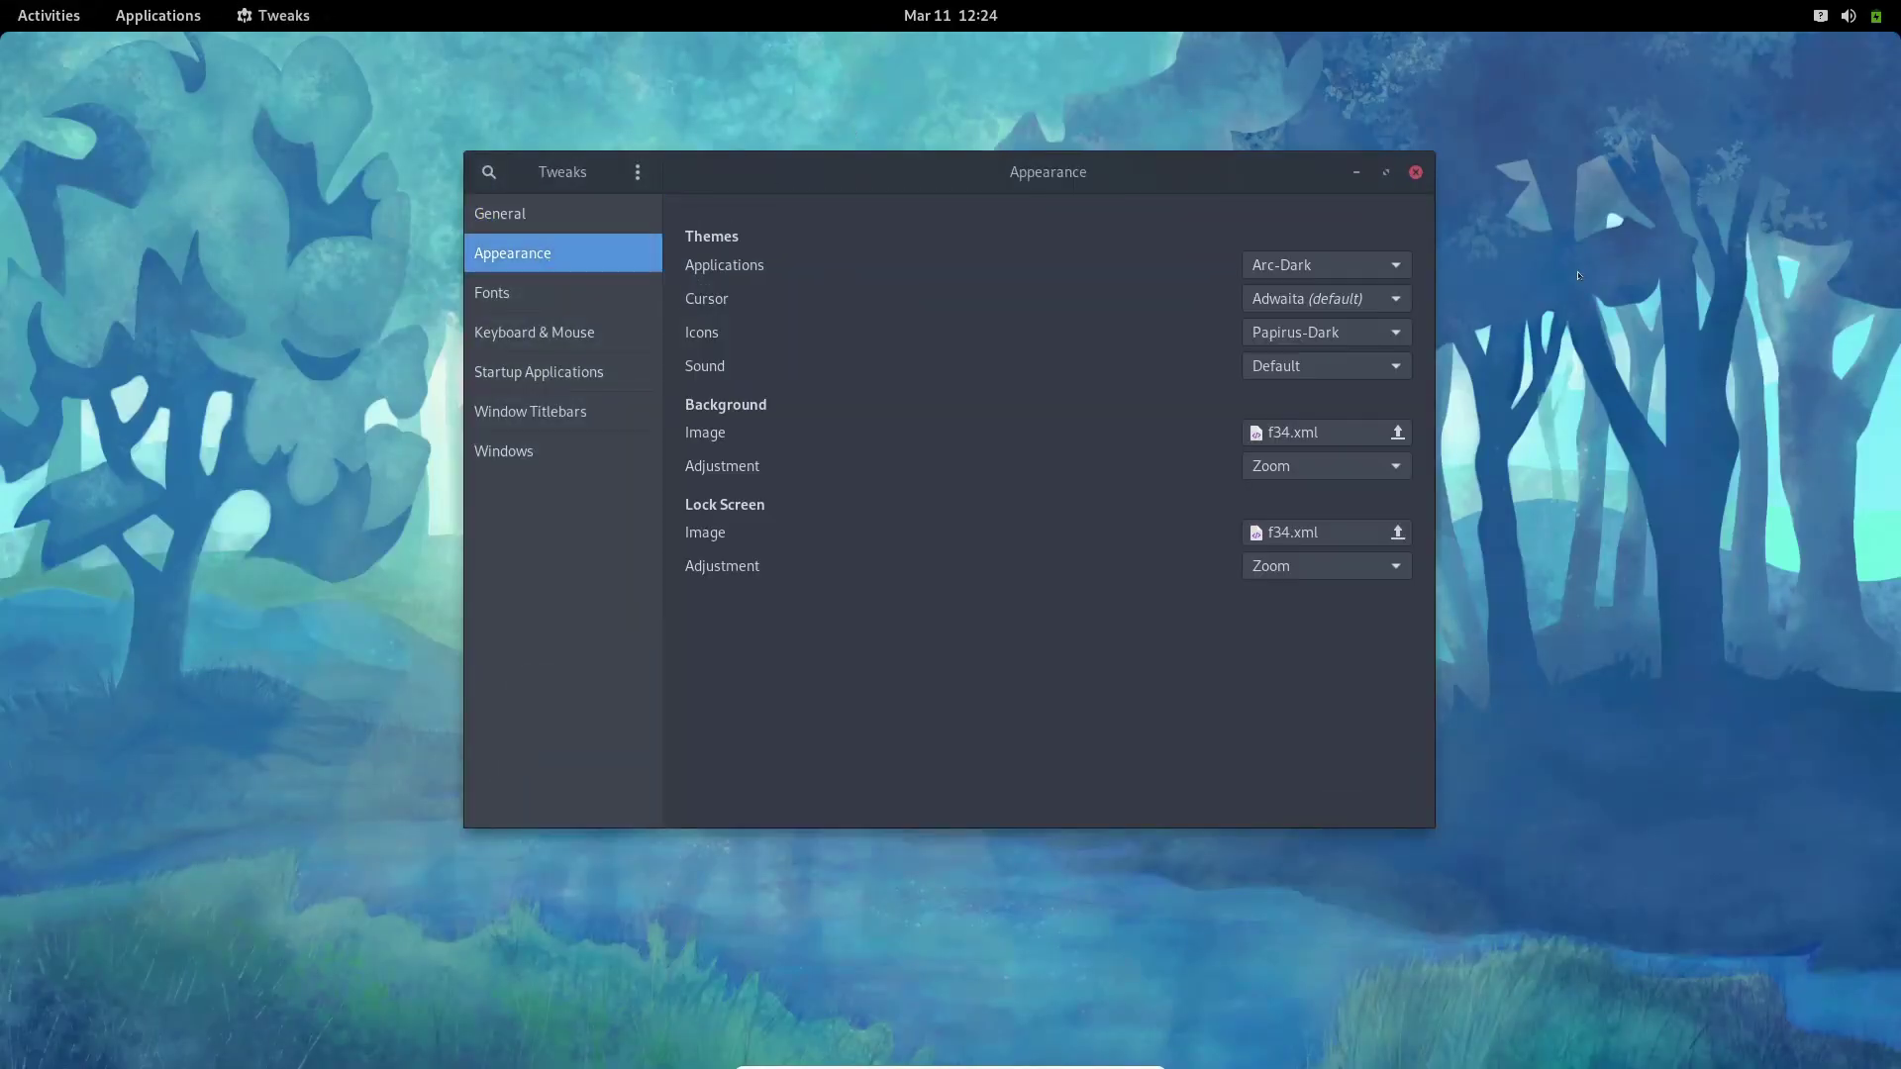
pyautogui.click(1325, 265)
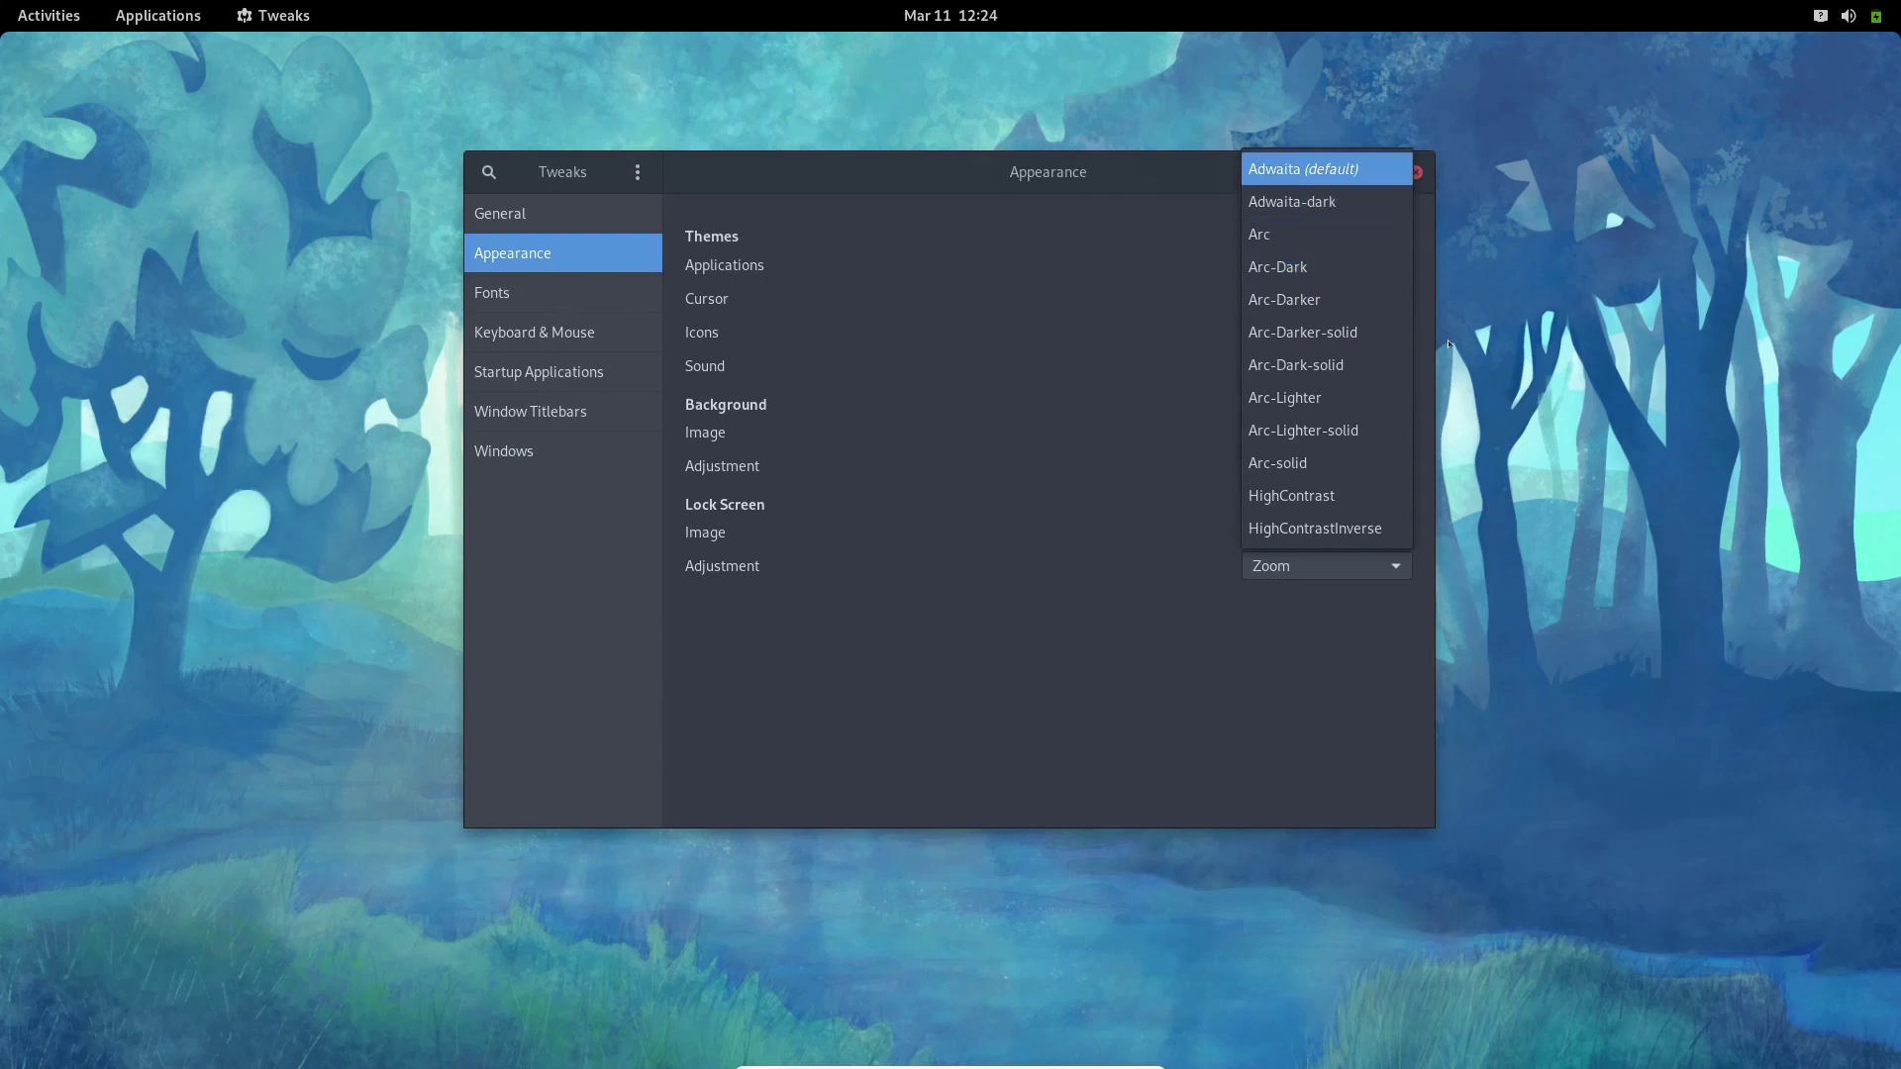
pyautogui.press('Return')
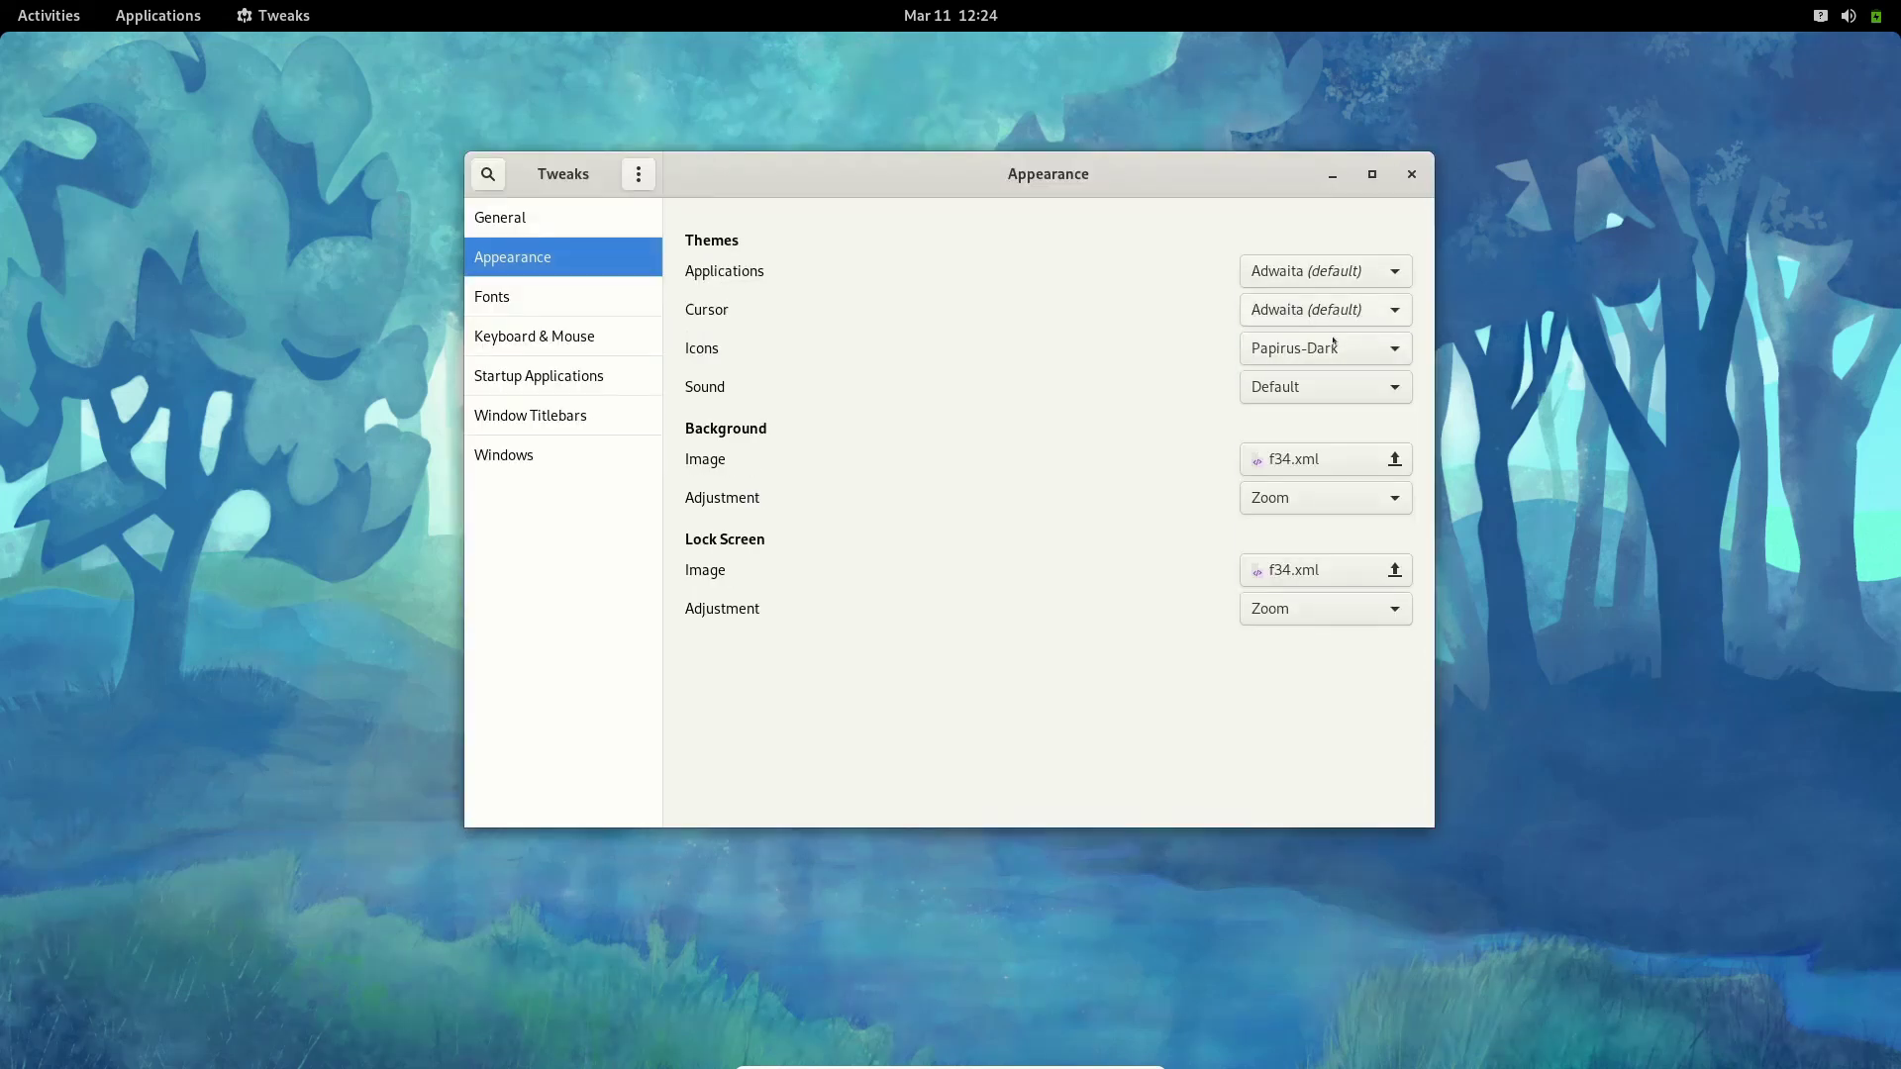
pyautogui.click(1343, 344)
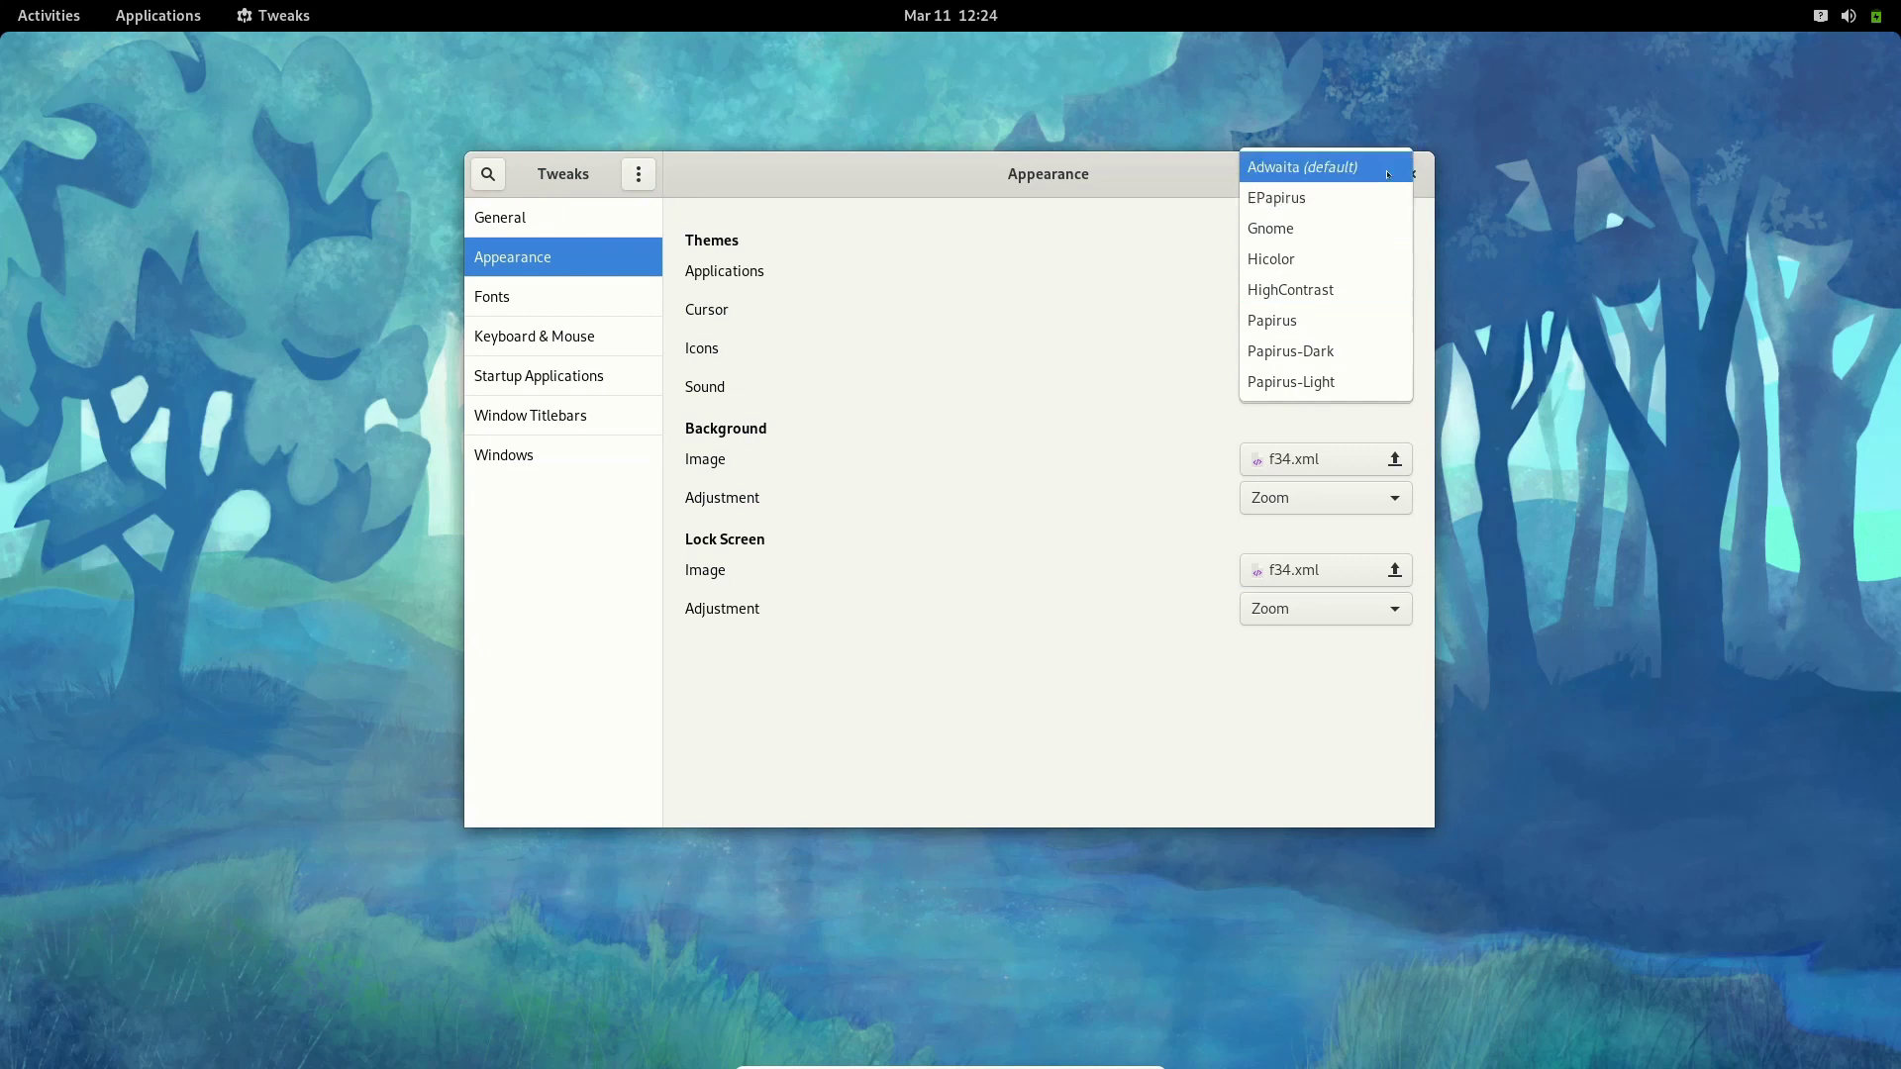
pyautogui.click(1519, 167)
pyautogui.click(1412, 175)
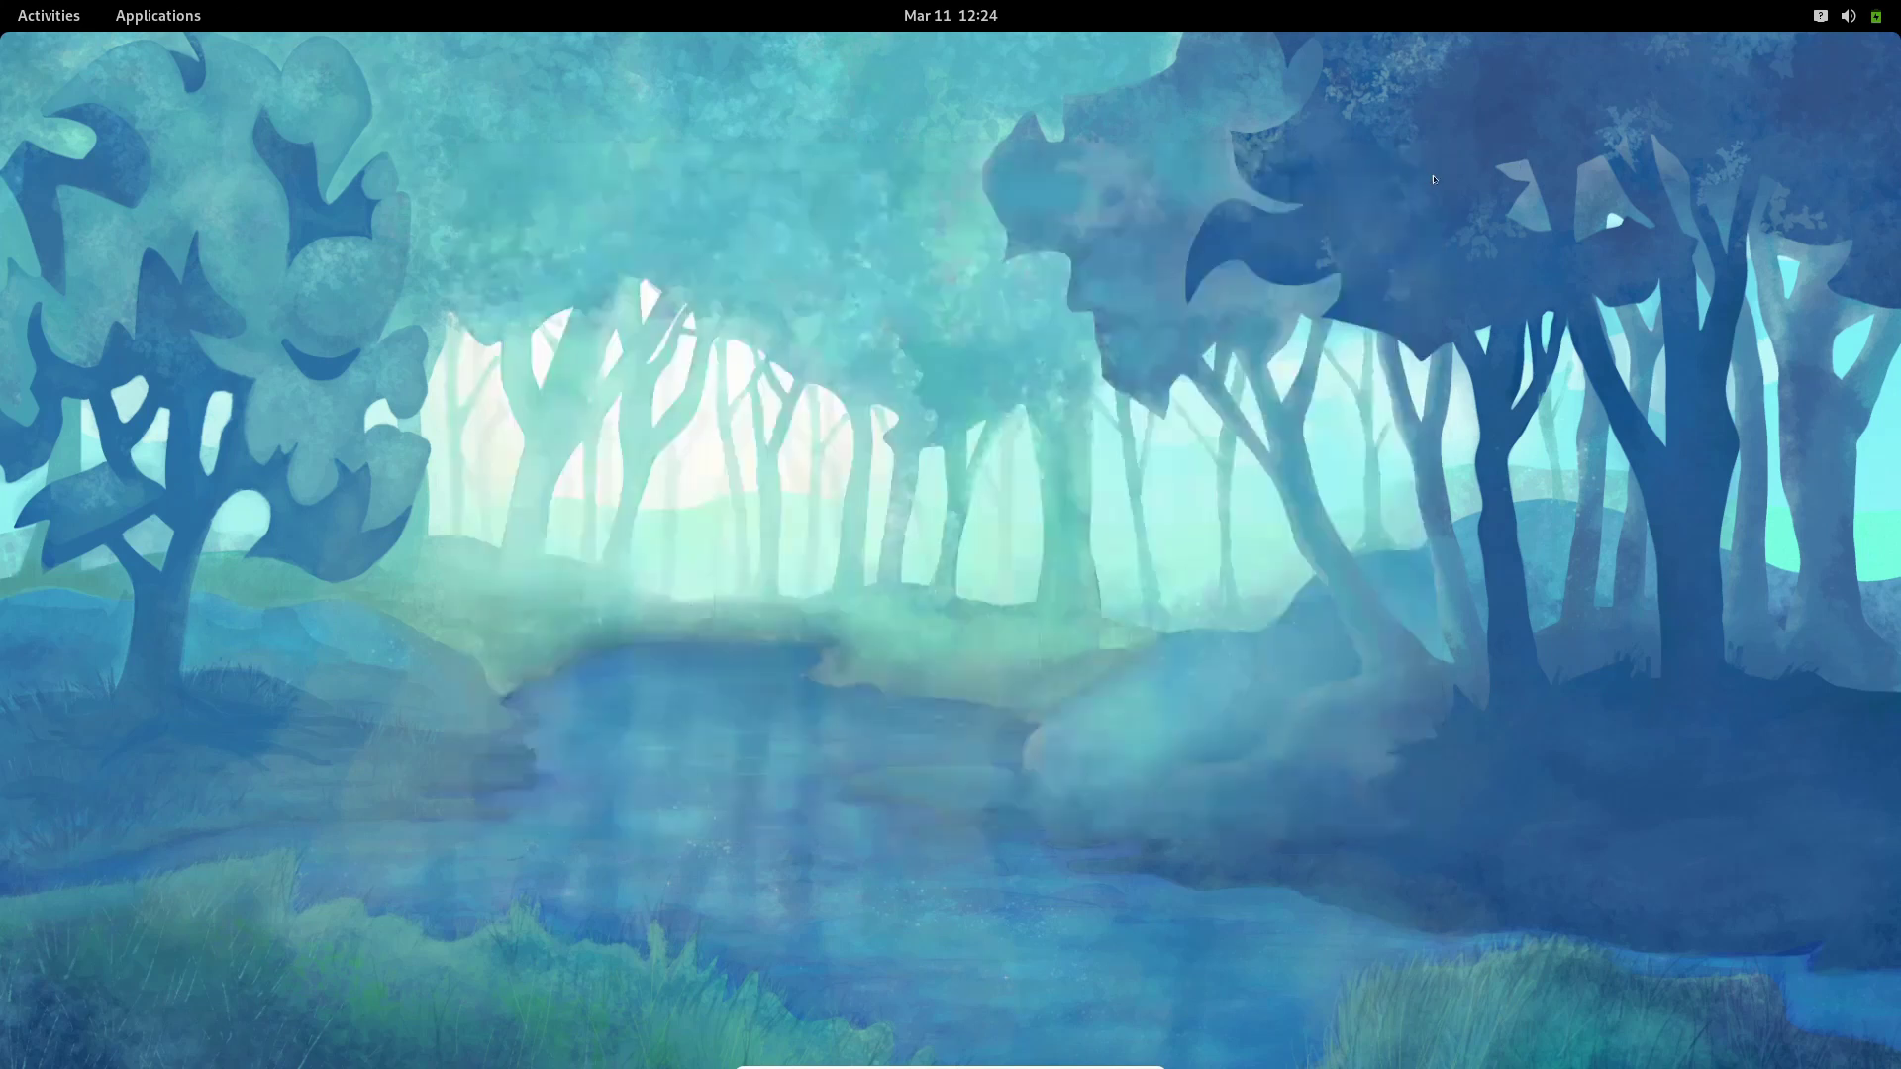
pyautogui.press('super')
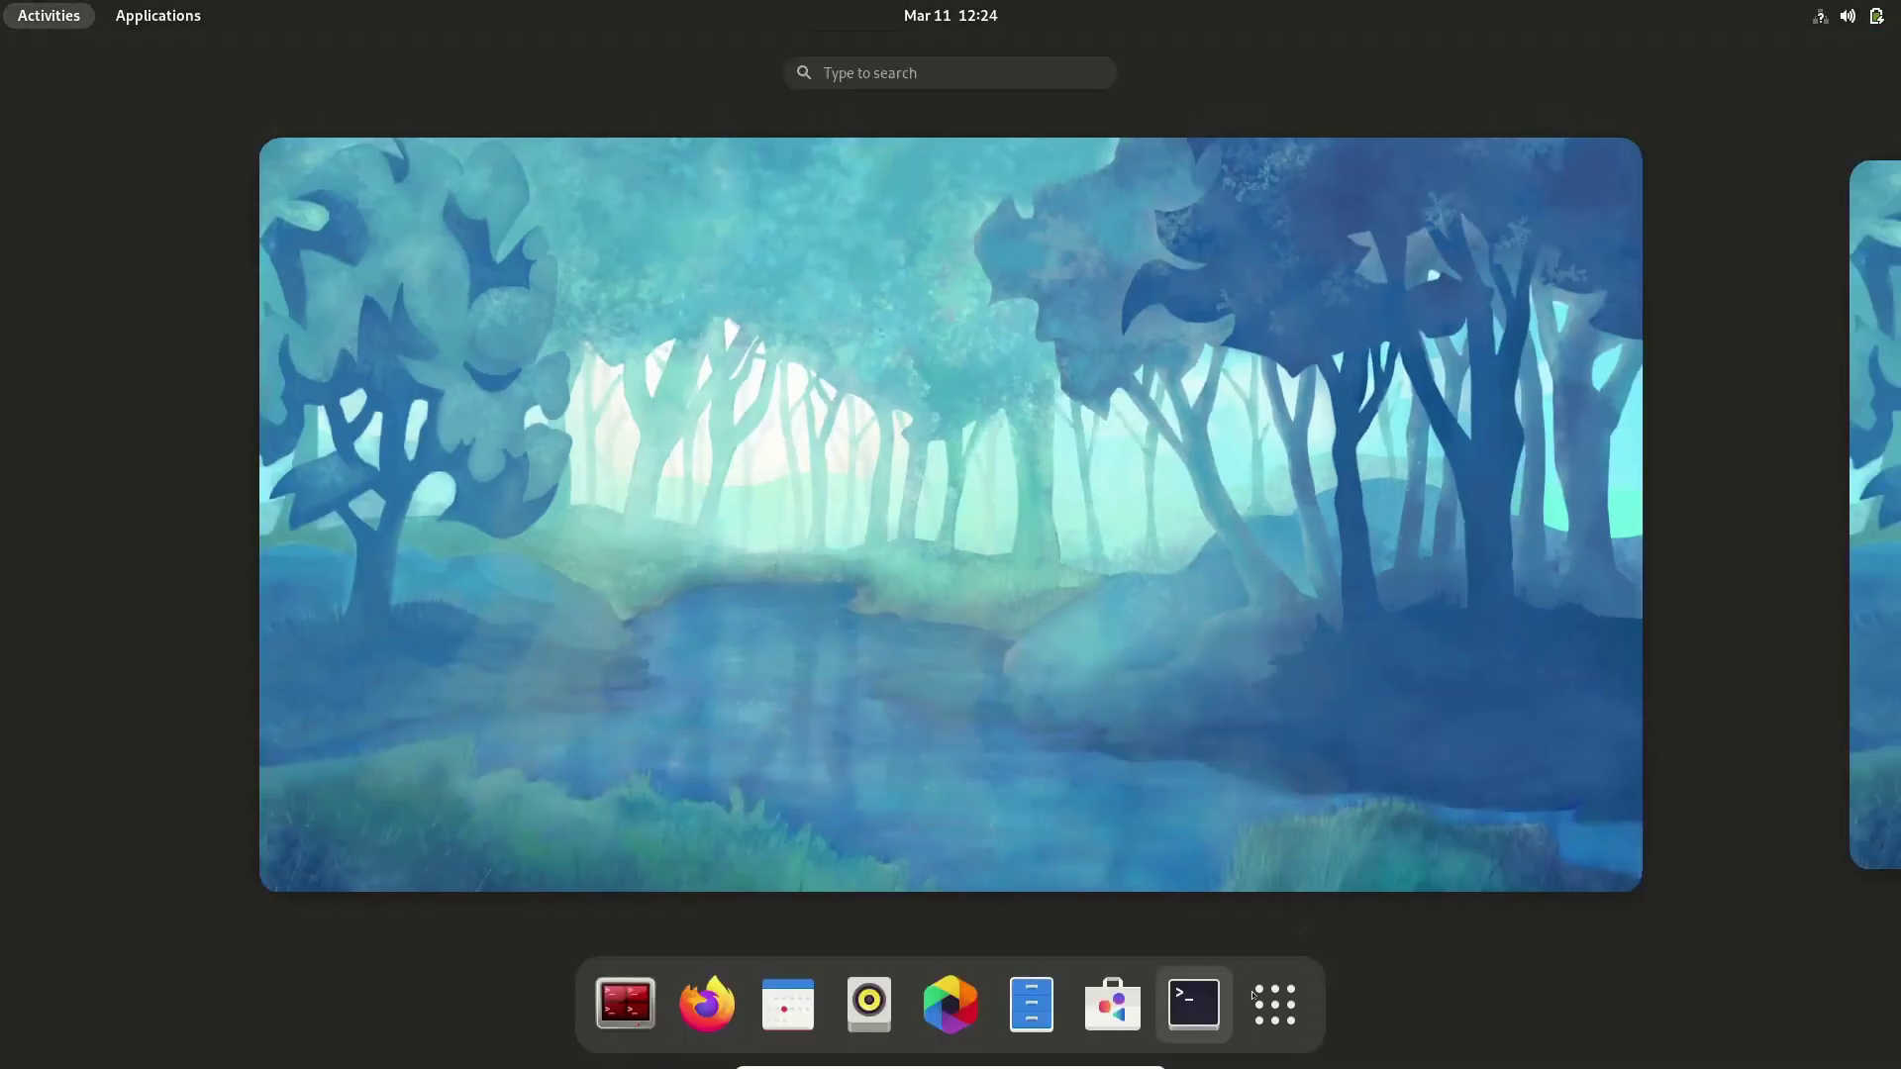
# Open Files to see the Home folder in the Adwaita theme, then close it
pyautogui.click(1275, 1004)
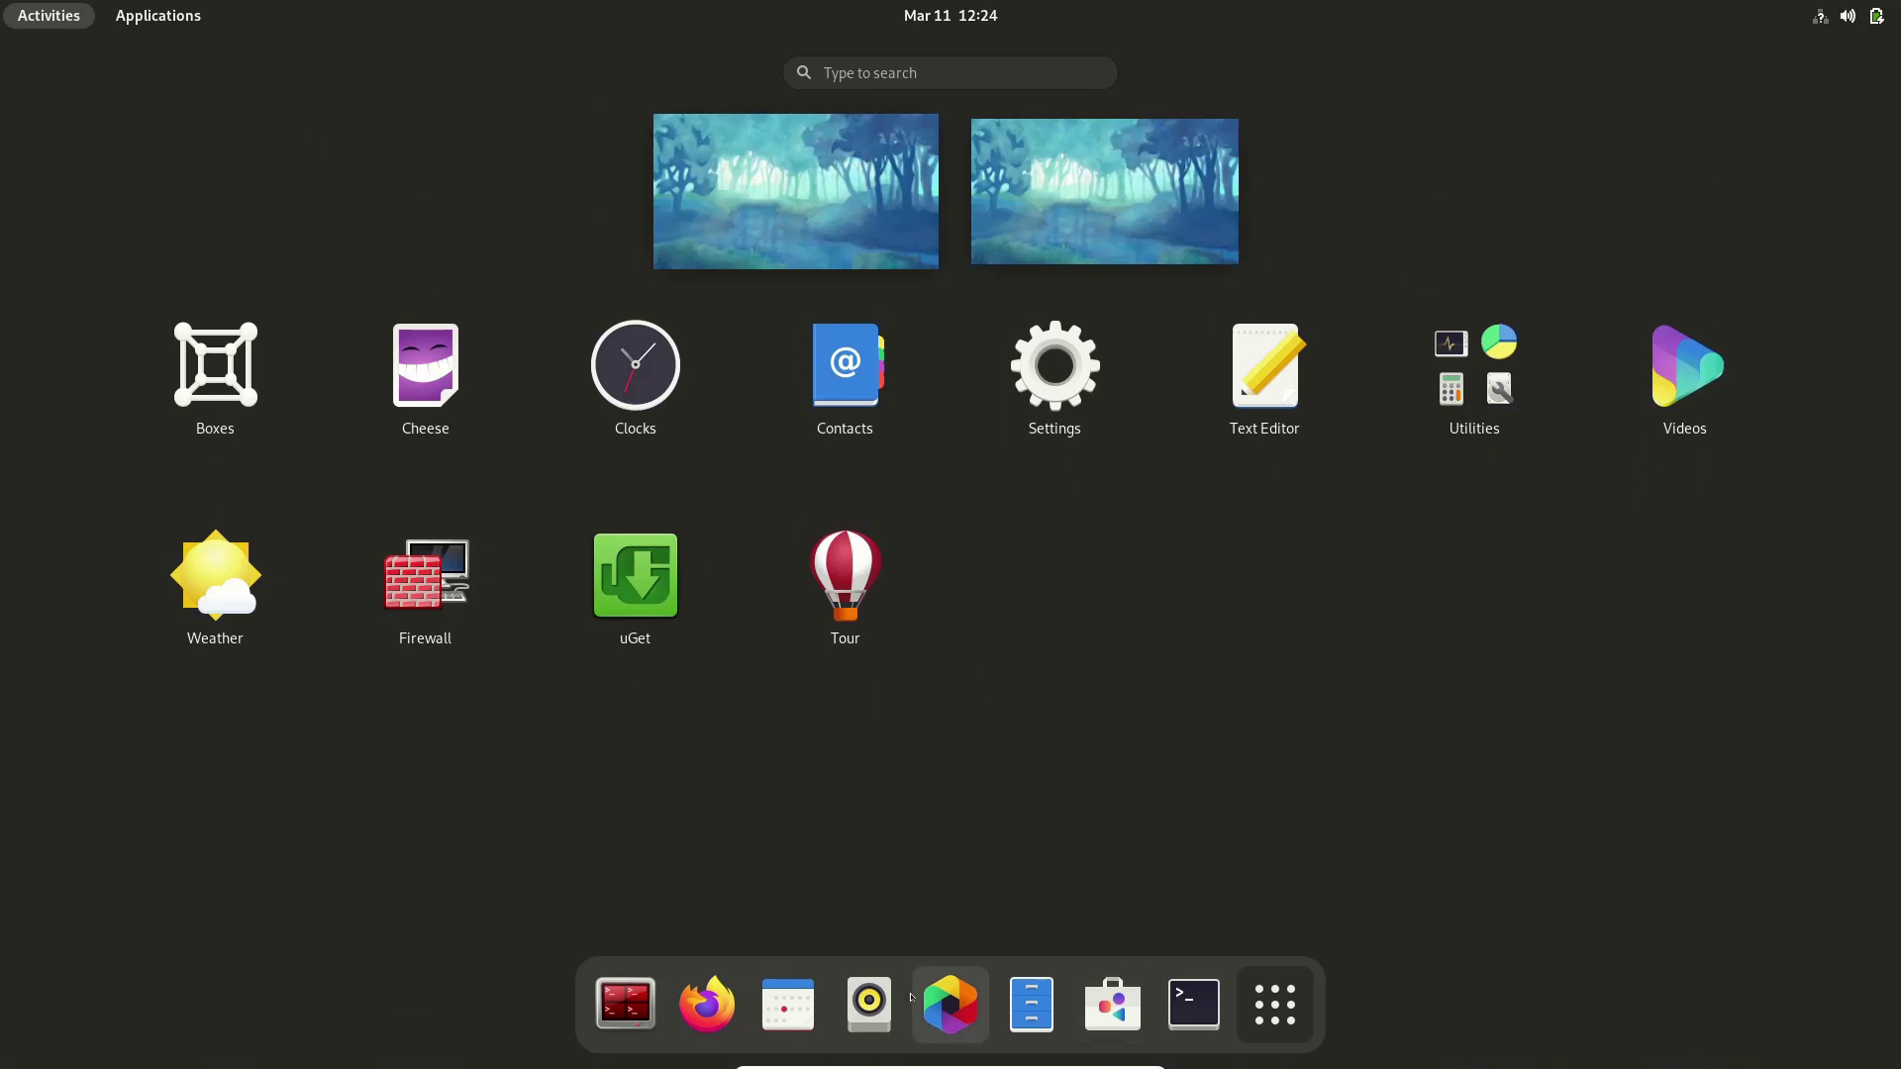
pyautogui.click(1030, 1006)
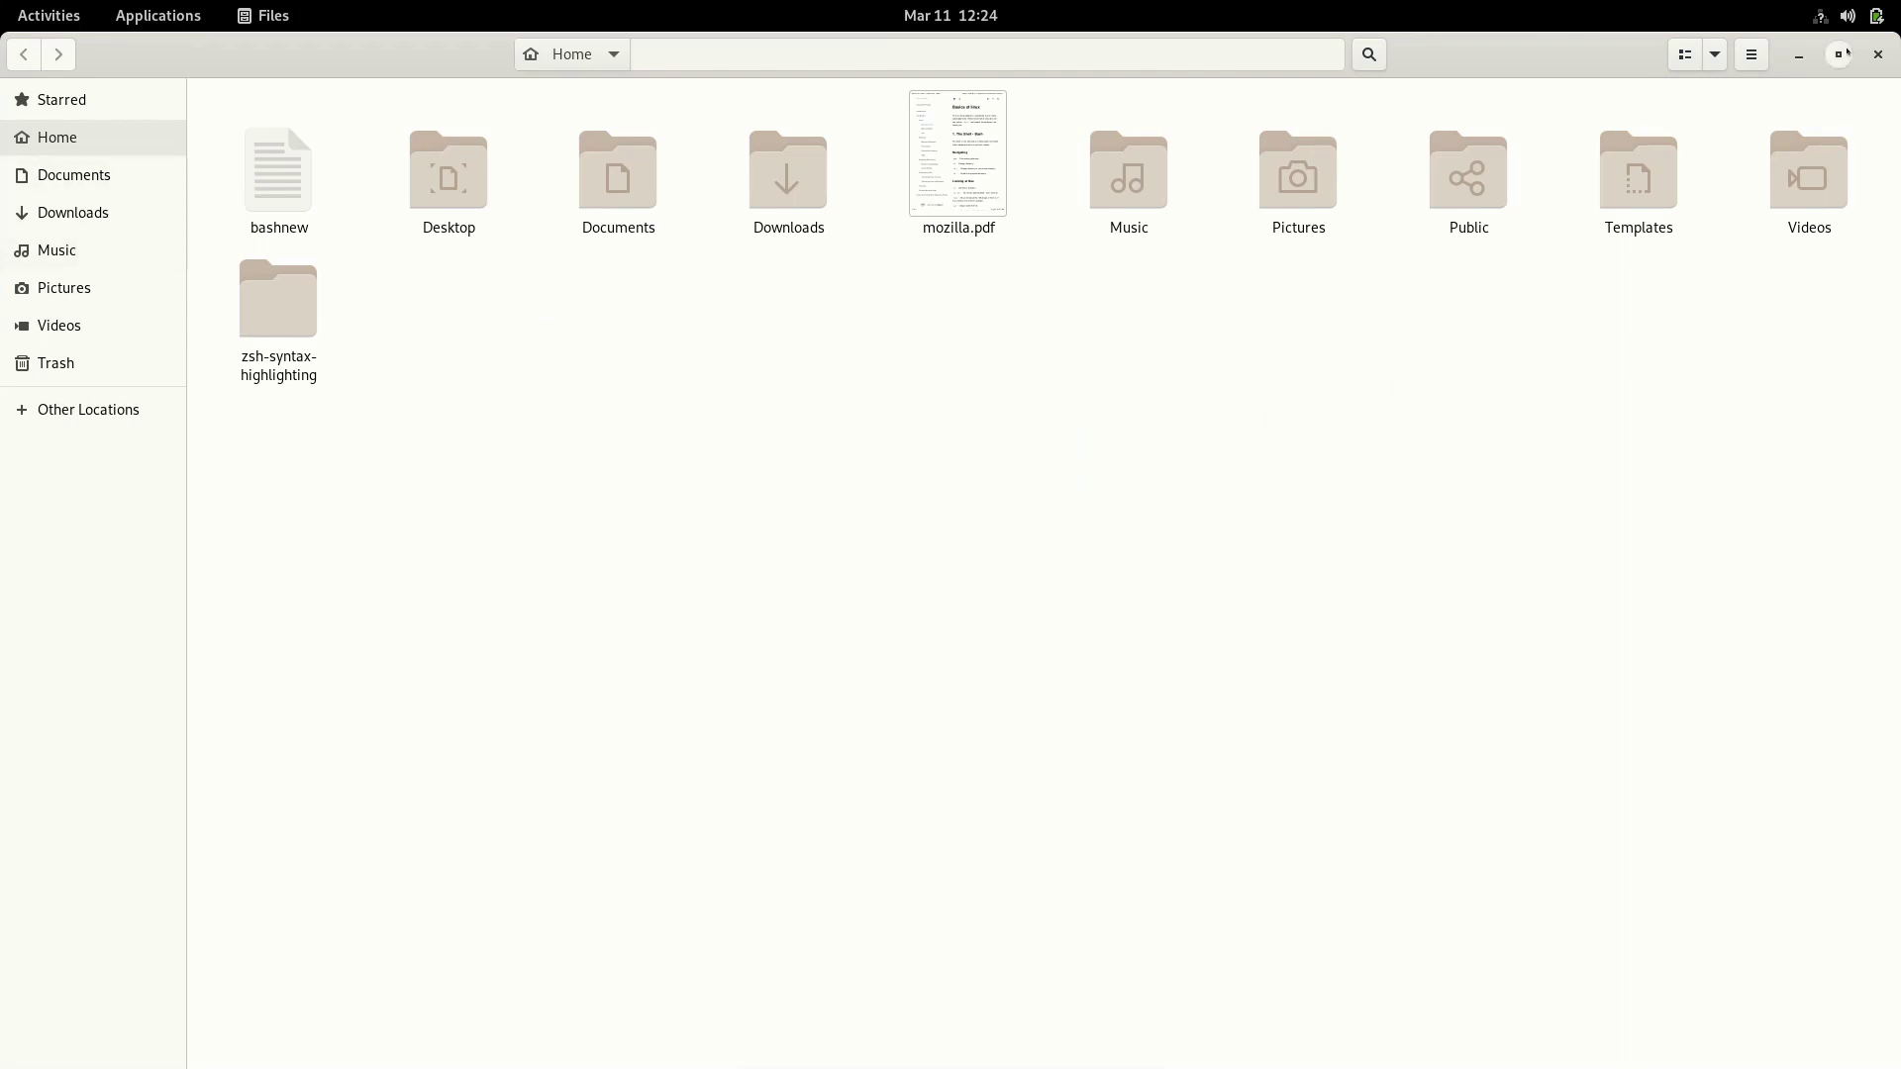
pyautogui.click(1878, 53)
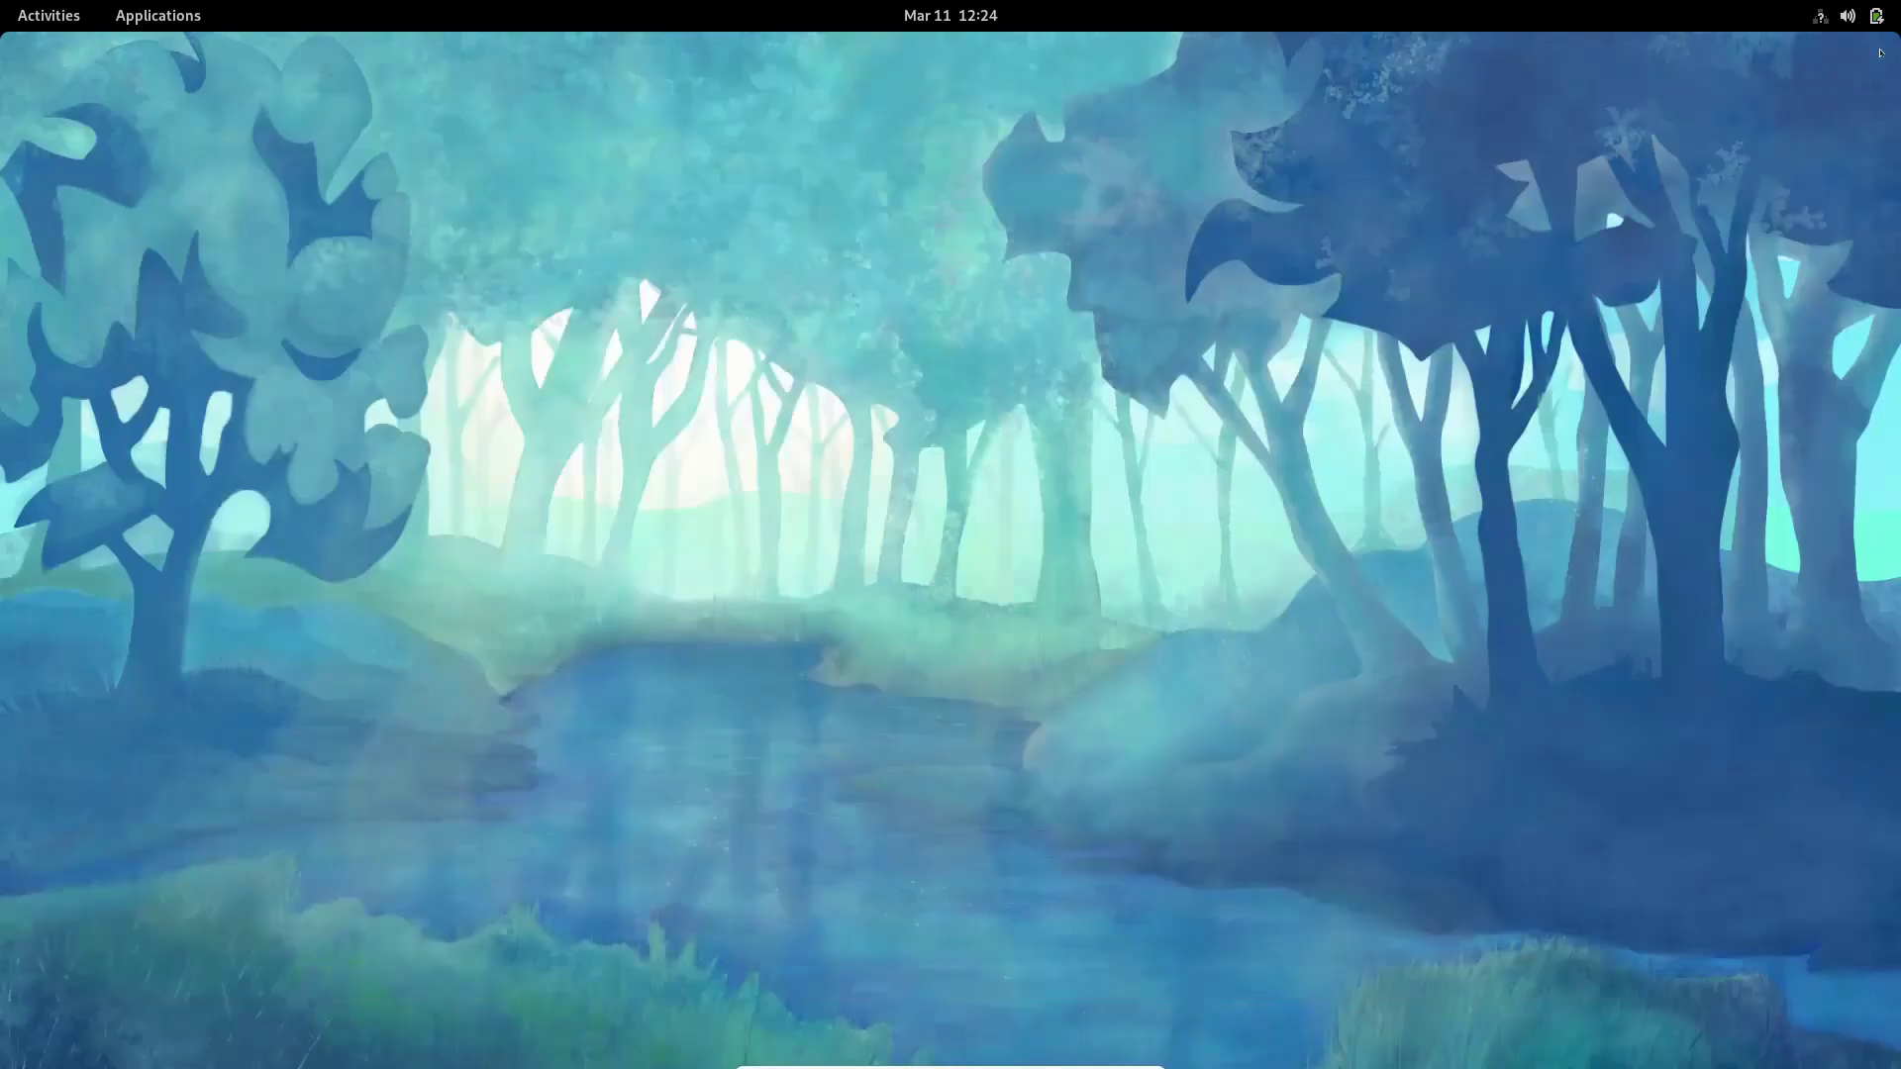
# Relaunch Tweaks from the Utilities folder
pyautogui.press('super')
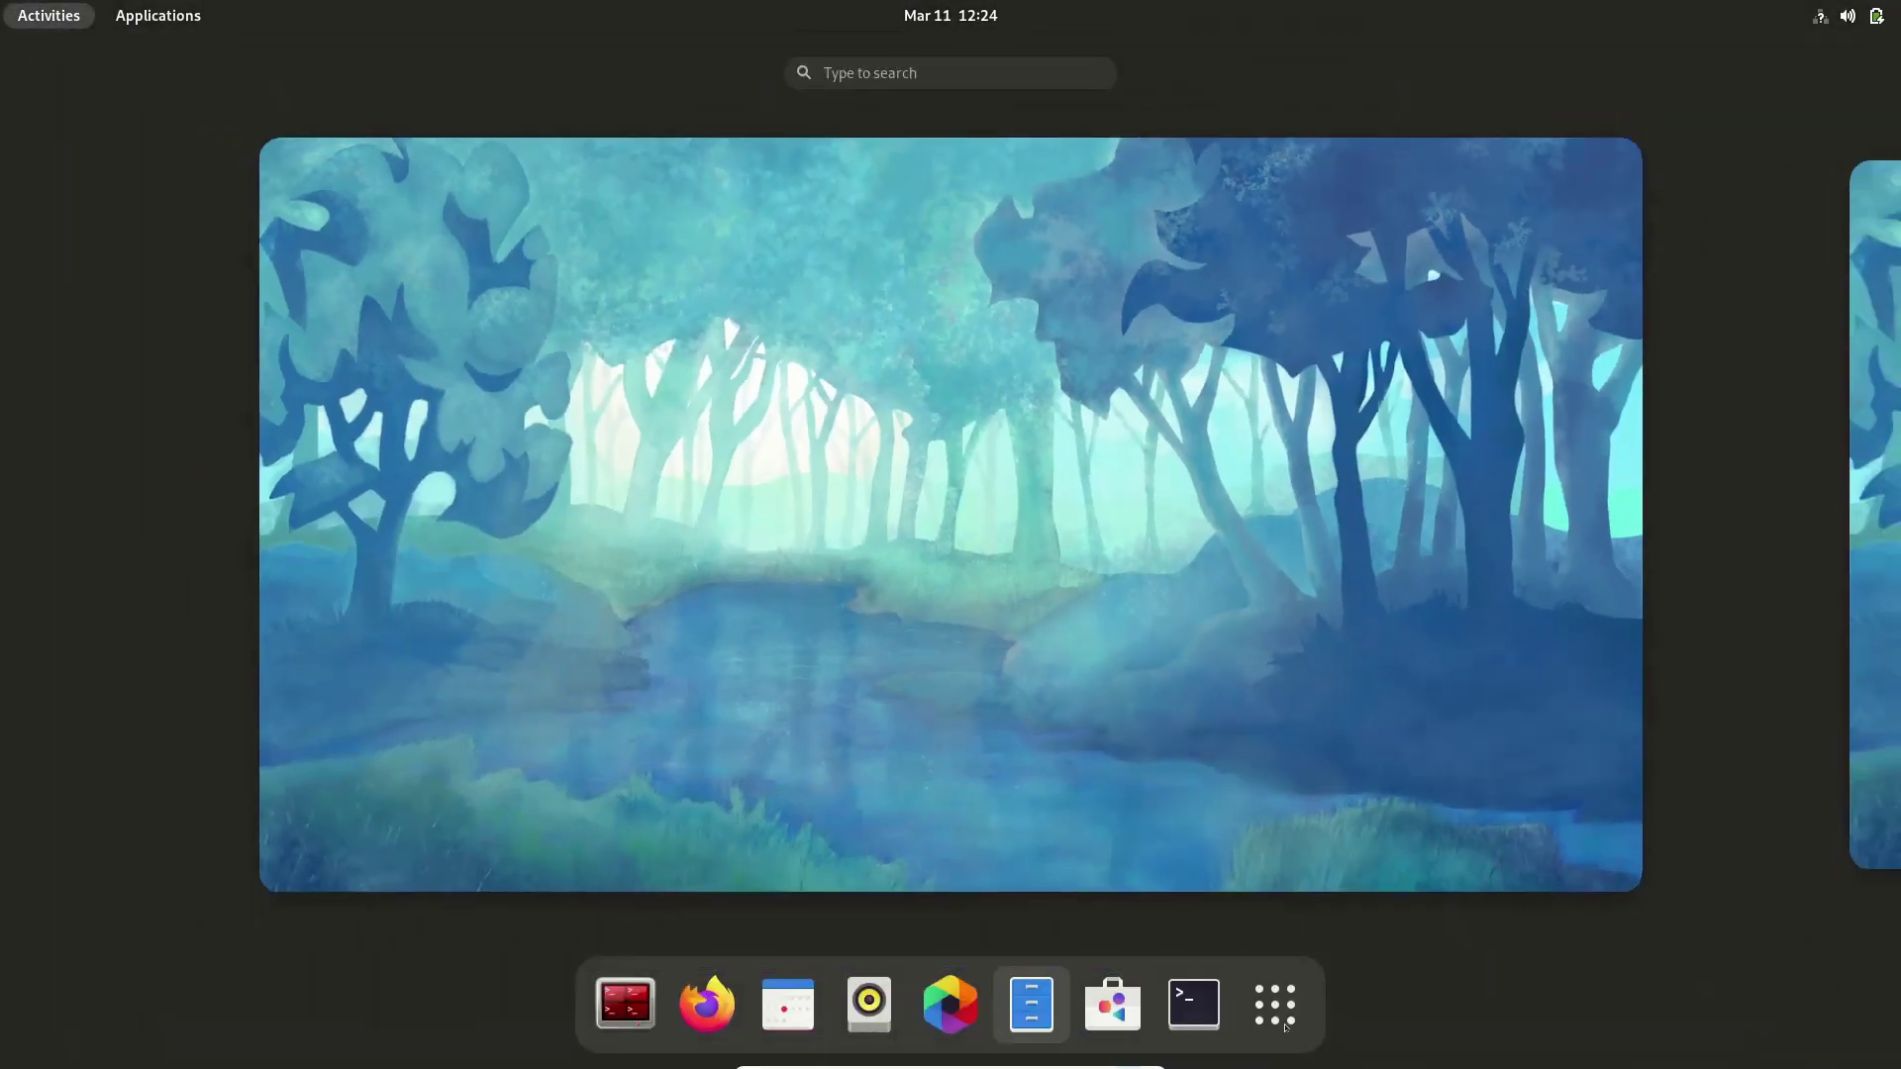
pyautogui.click(1275, 1005)
pyautogui.click(1442, 368)
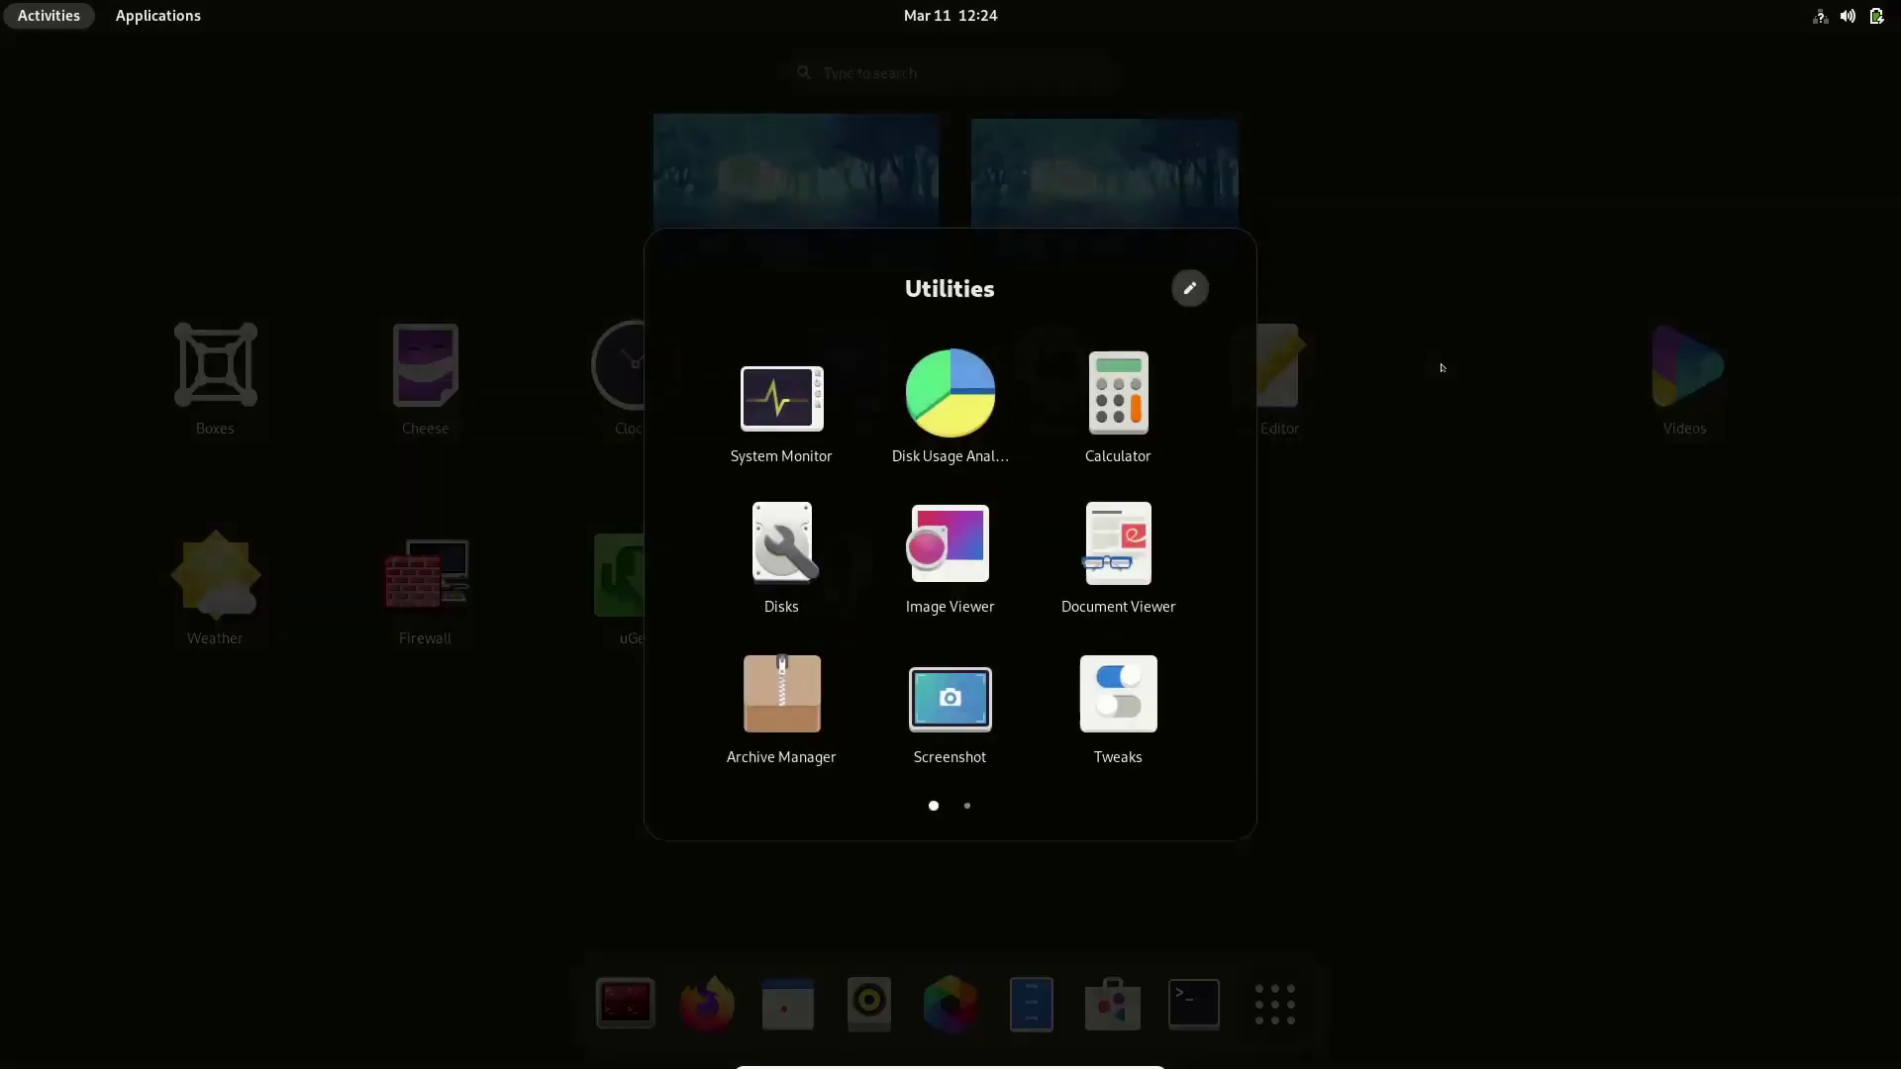
pyautogui.click(1118, 698)
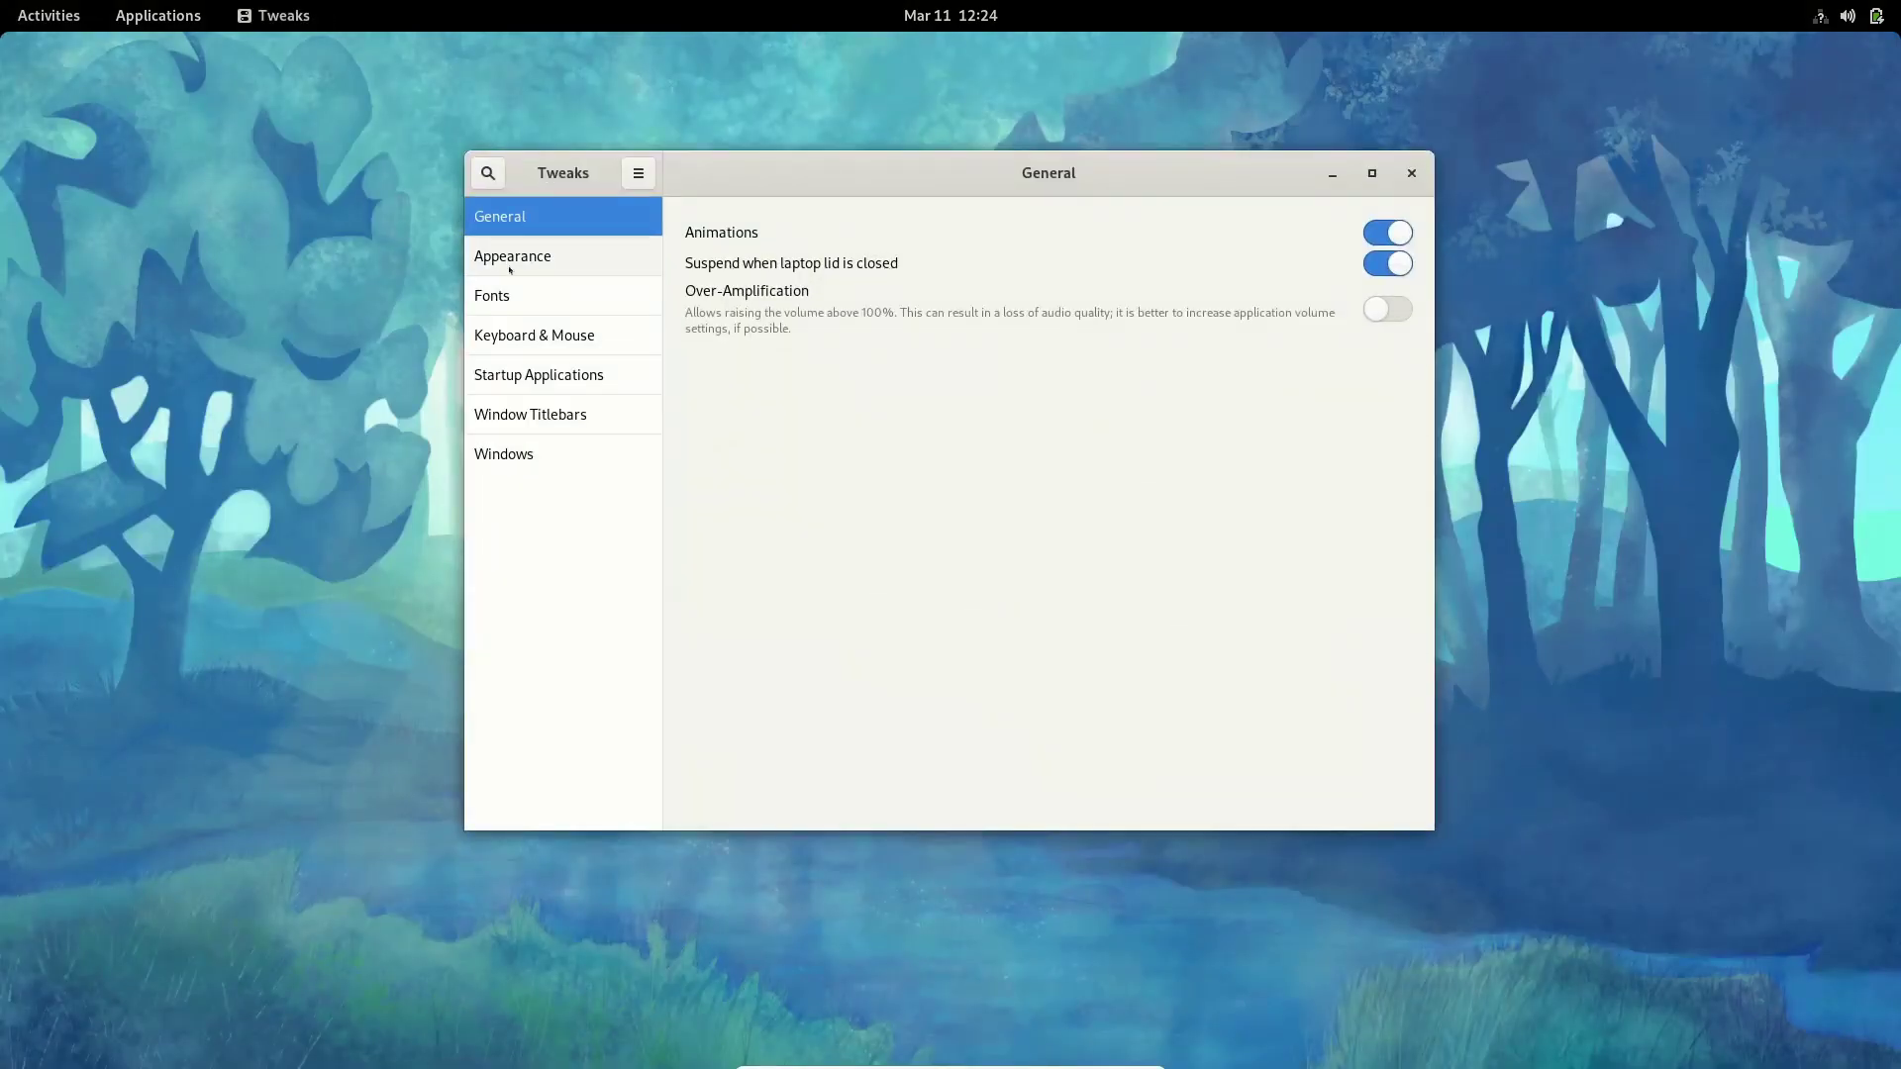
# Set the Applications theme to Arc-Dark and the Icons theme to Papirus-Dark
pyautogui.click(533, 257)
pyautogui.click(1349, 271)
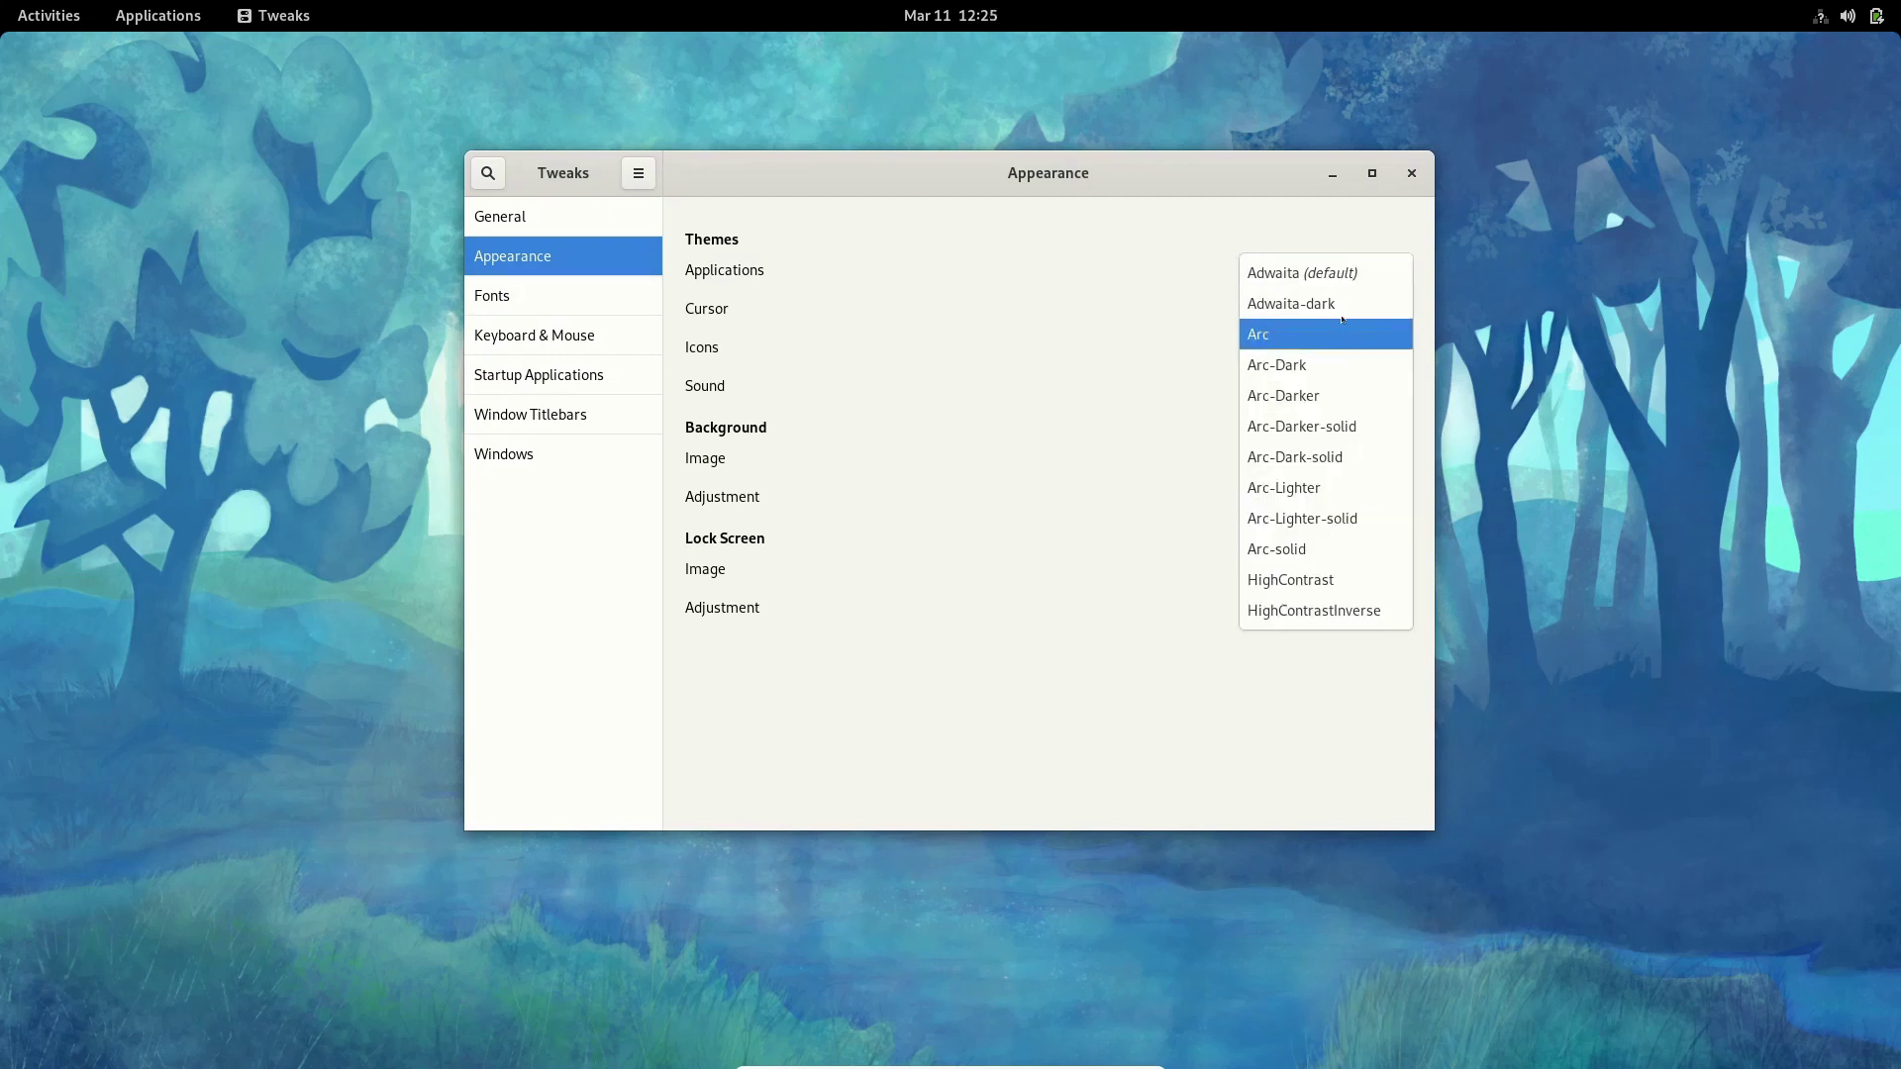
pyautogui.press('Escape')
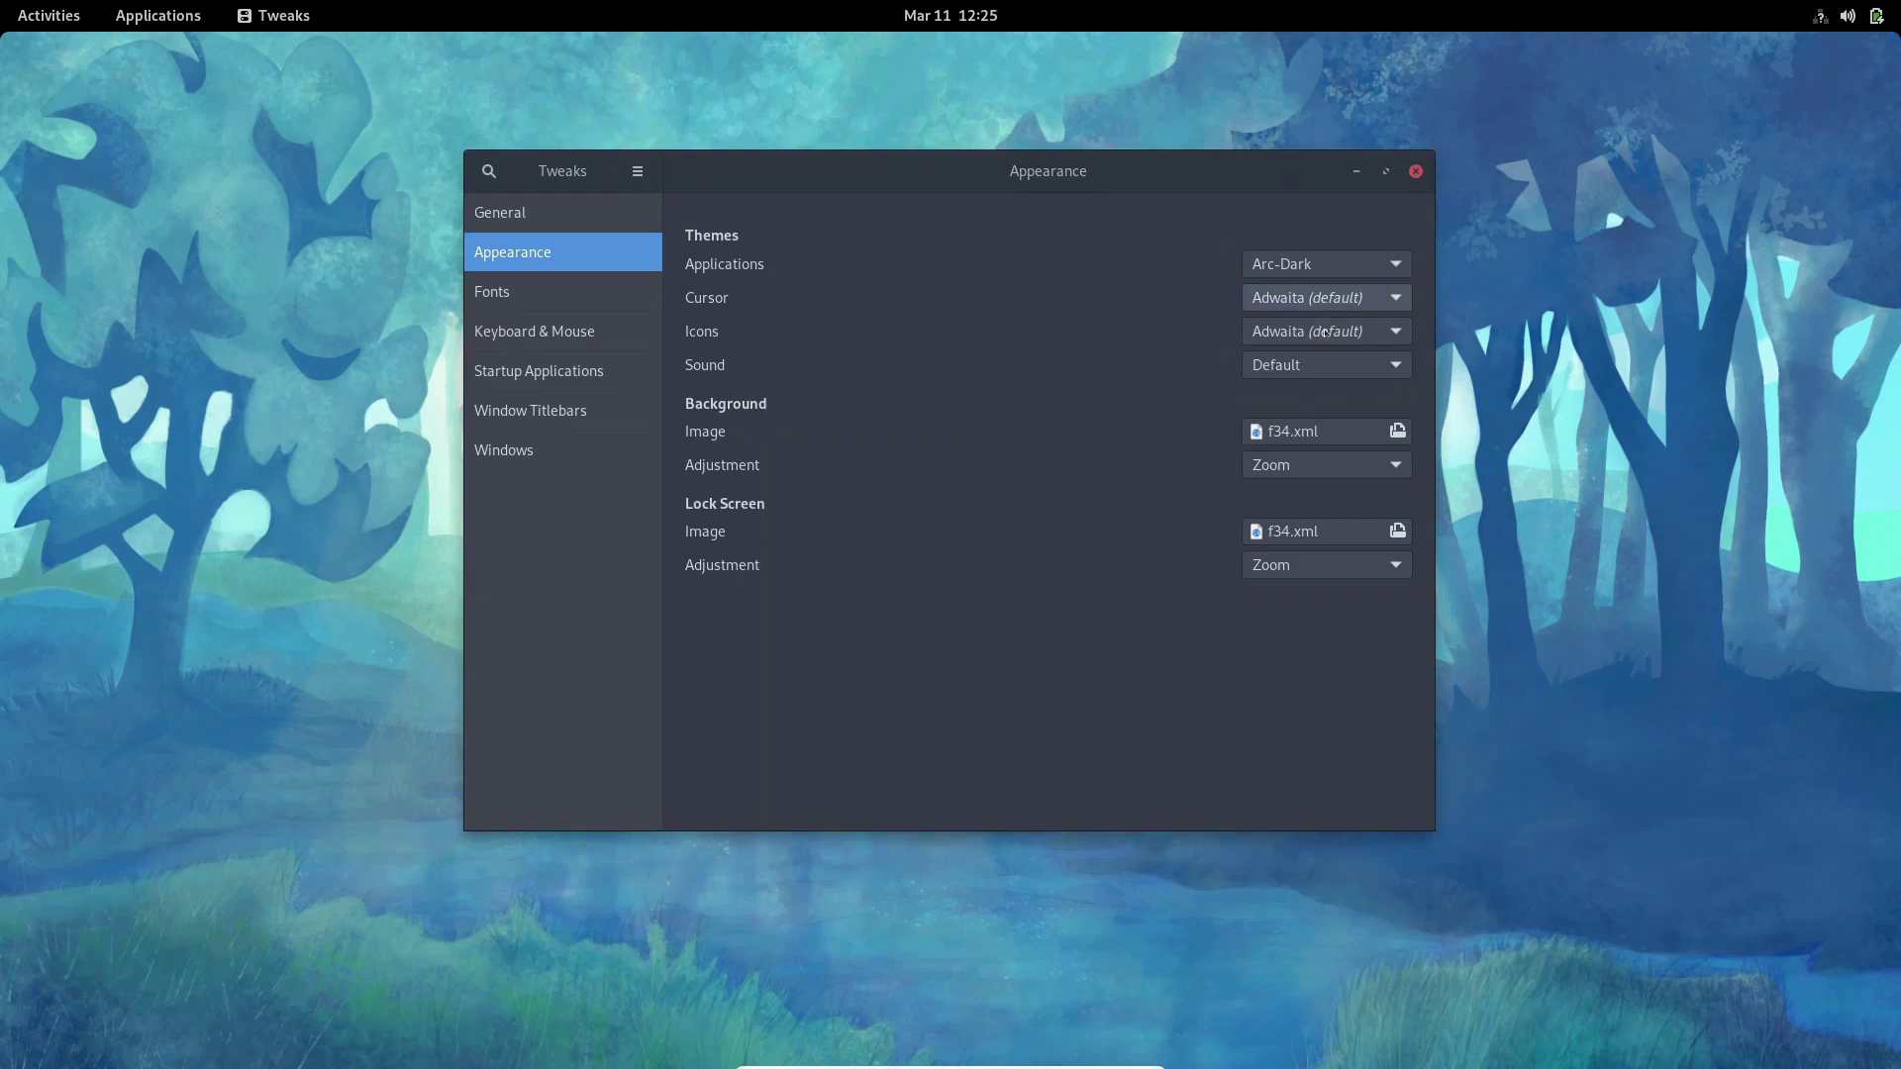
pyautogui.click(1342, 303)
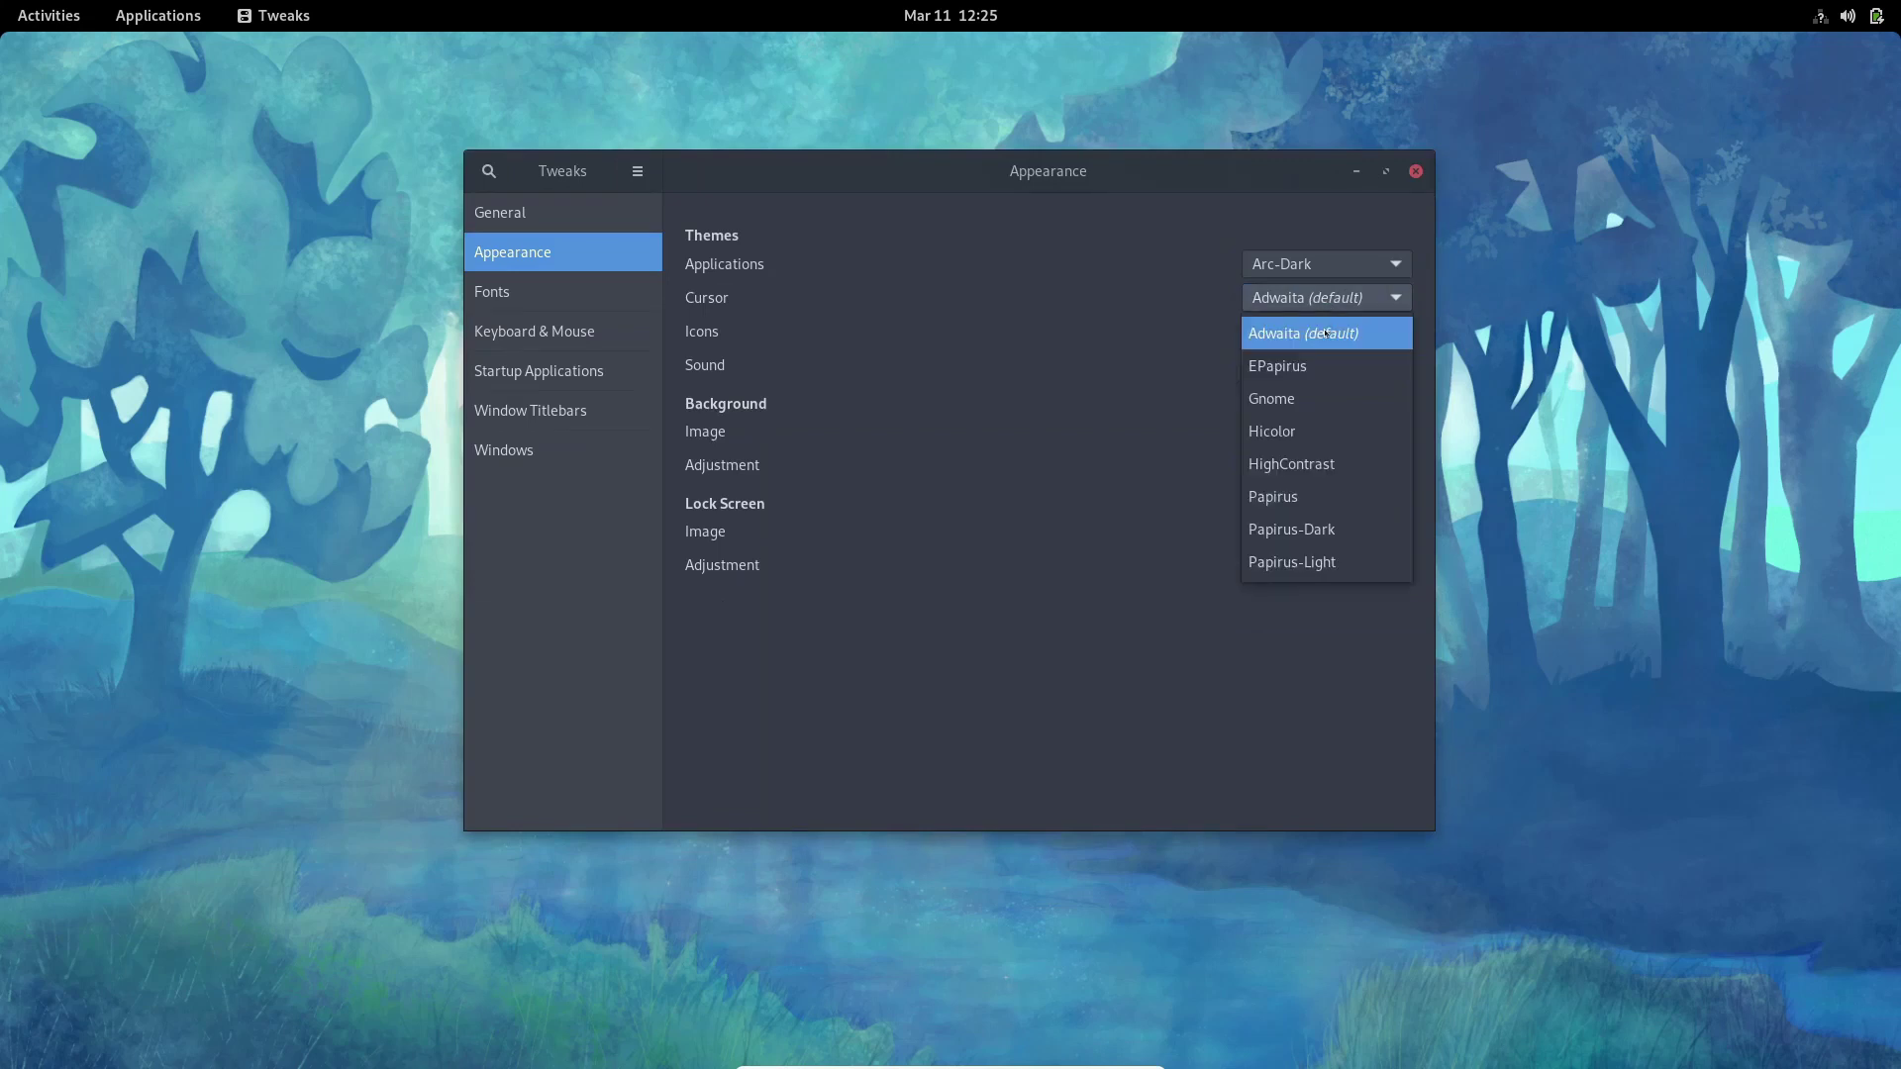
pyautogui.click(1292, 529)
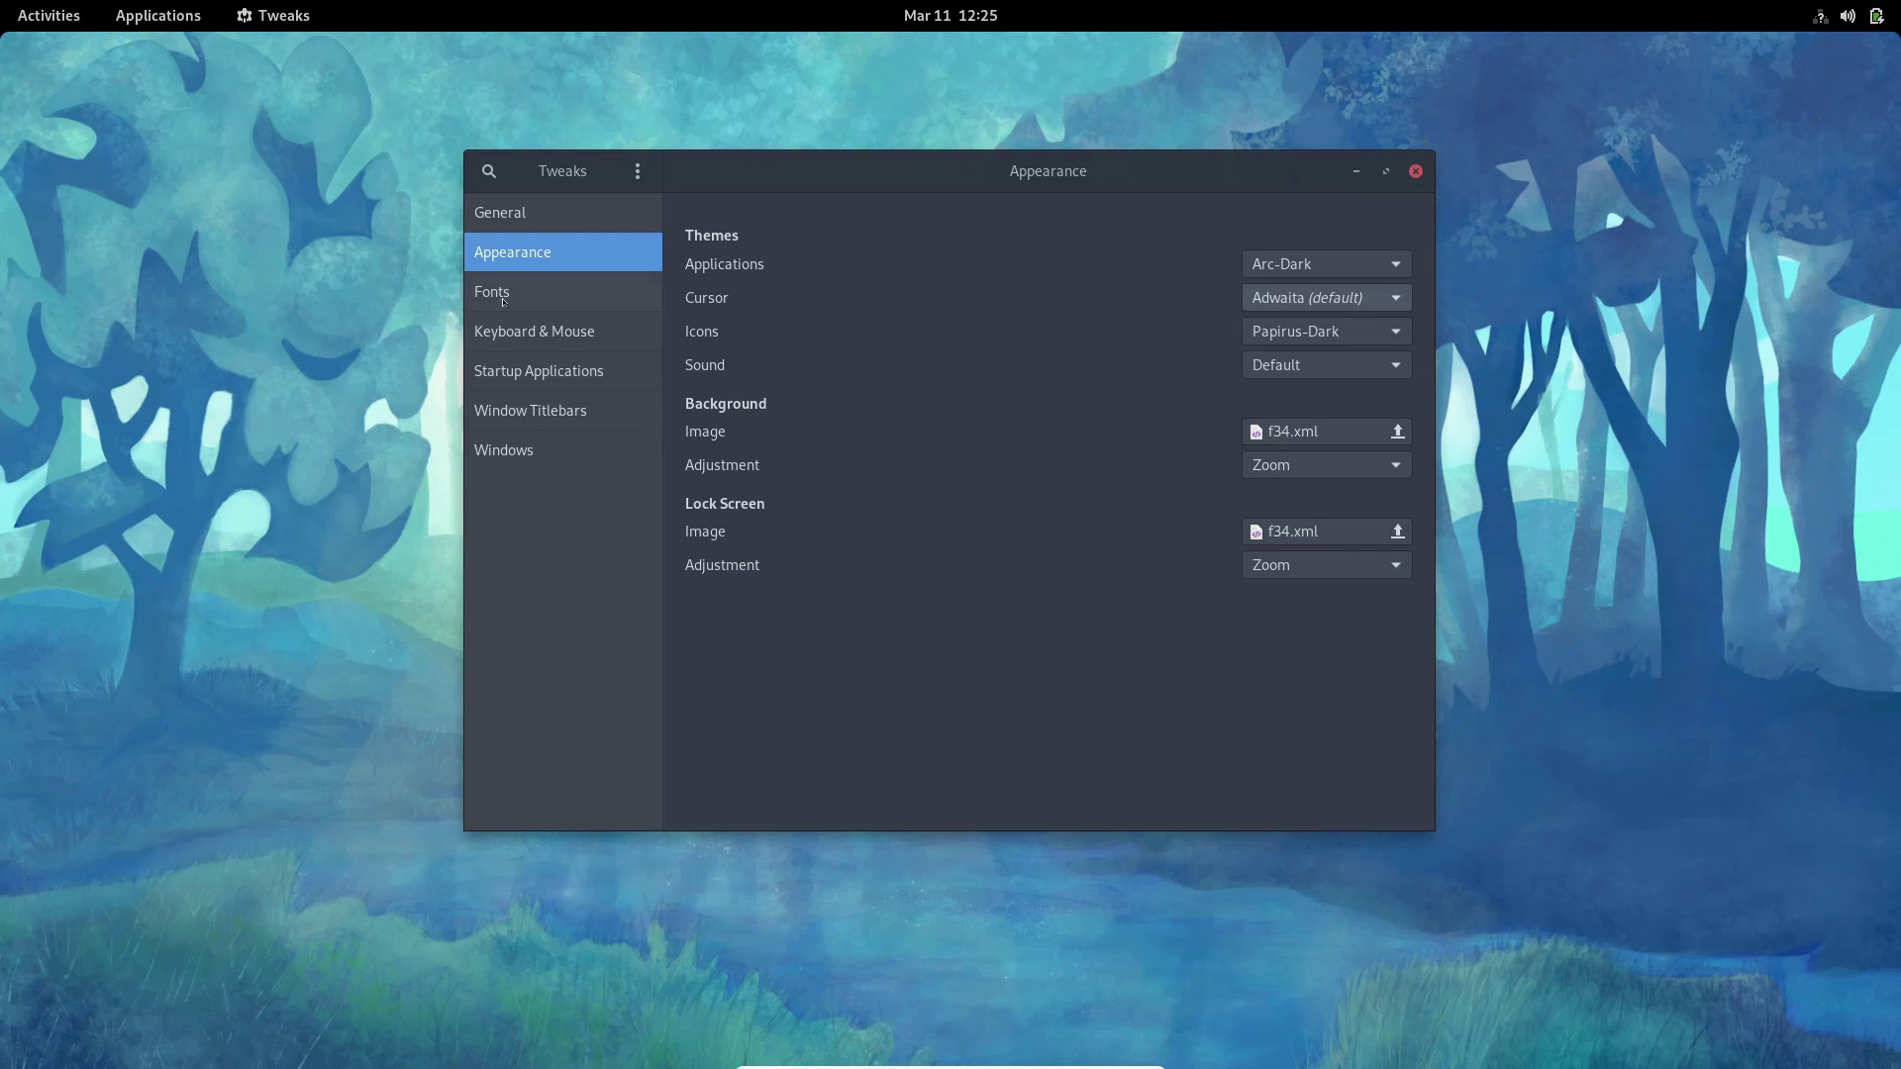
# View the interface font picker on the Fonts page, then close Tweaks
pyautogui.click(503, 295)
pyautogui.click(1380, 235)
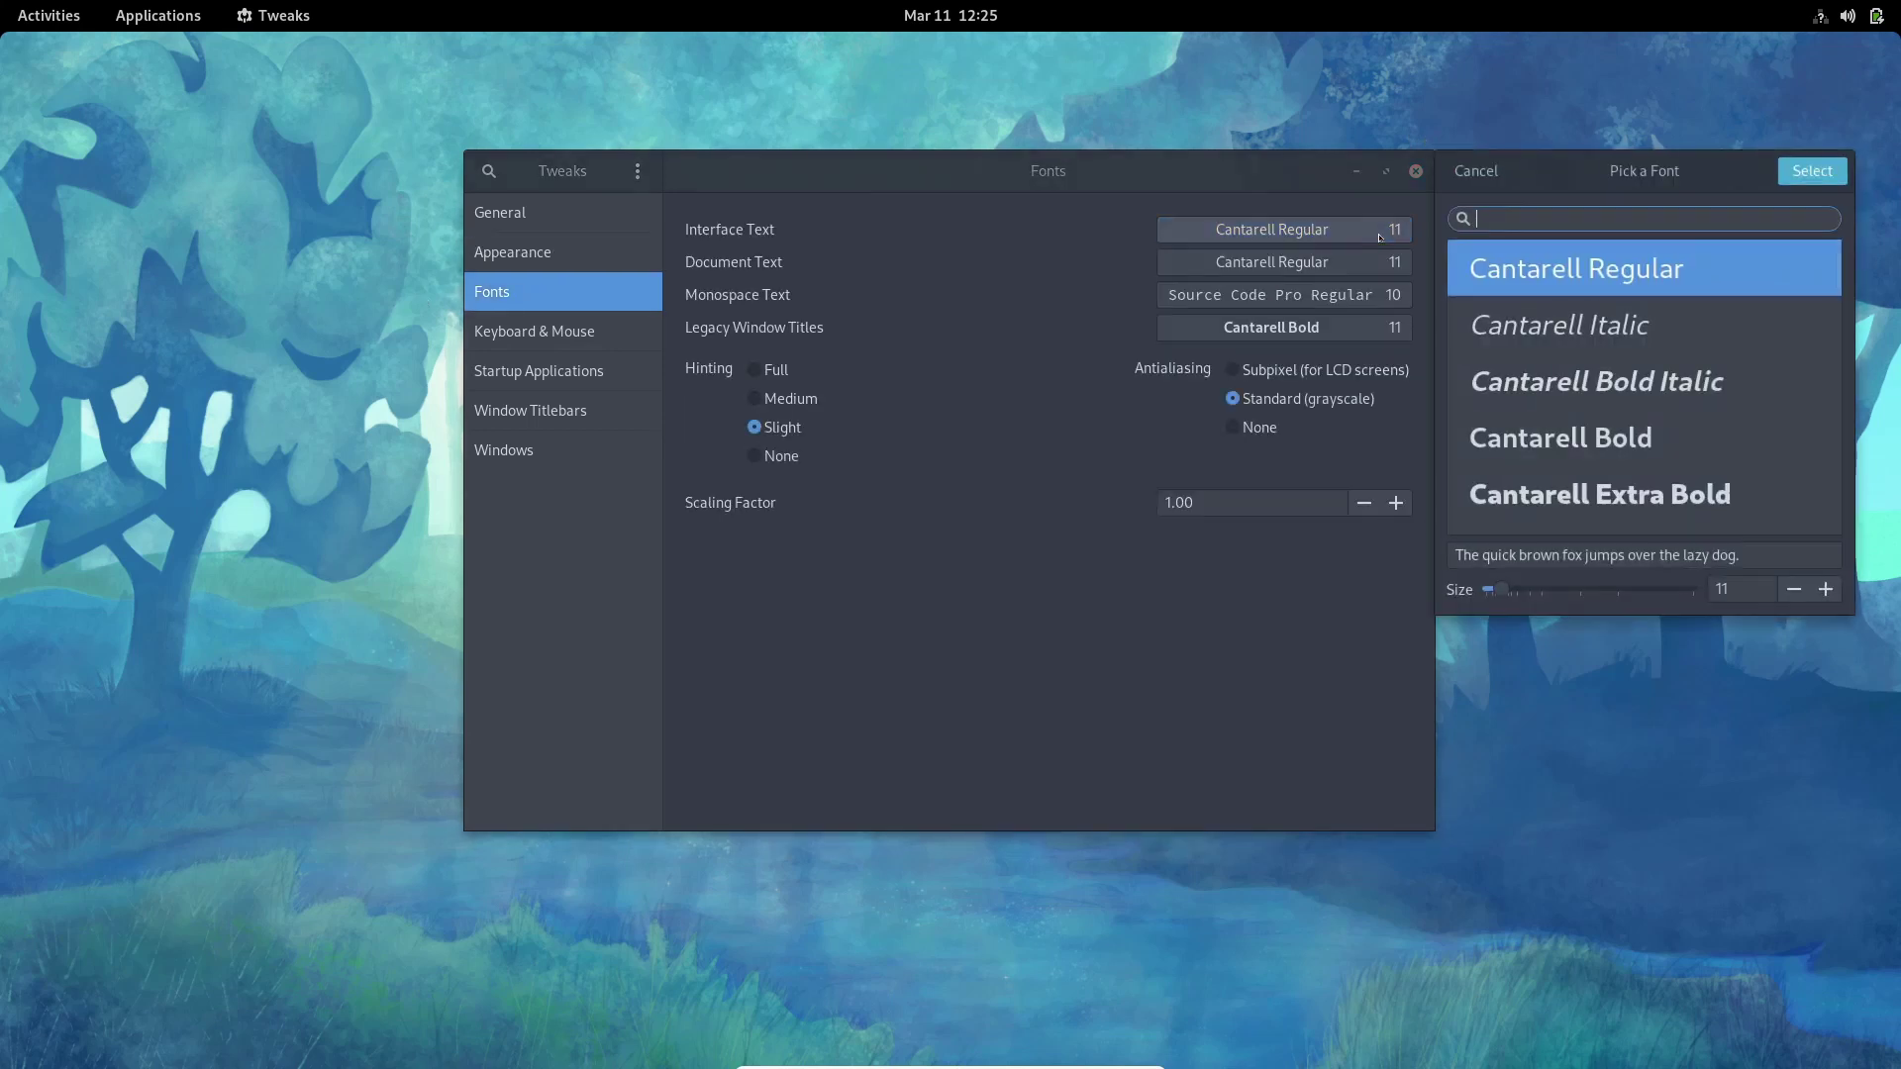
pyautogui.click(1416, 170)
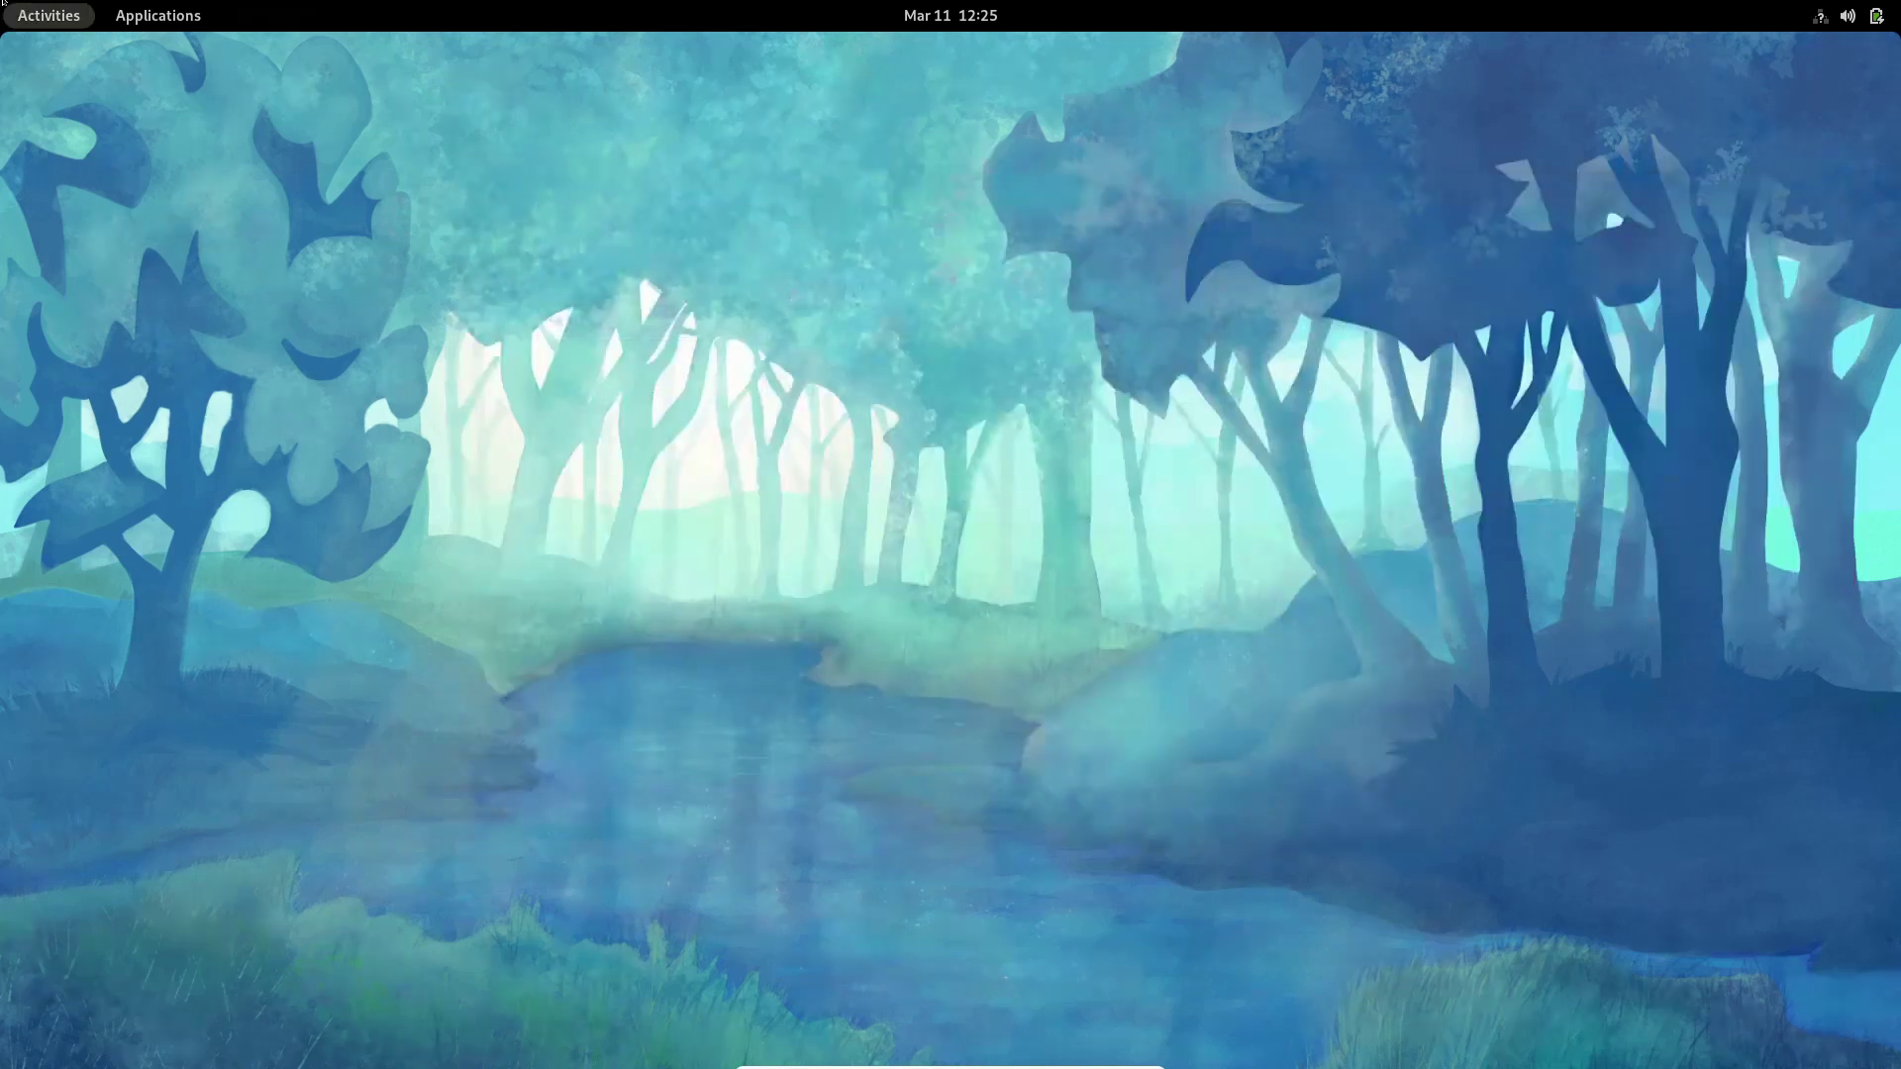
# Open System Monitor from Utilities, enlarge and centre its window, and launch Terminator
pyautogui.moveTo(3, 3)
pyautogui.click(1275, 1005)
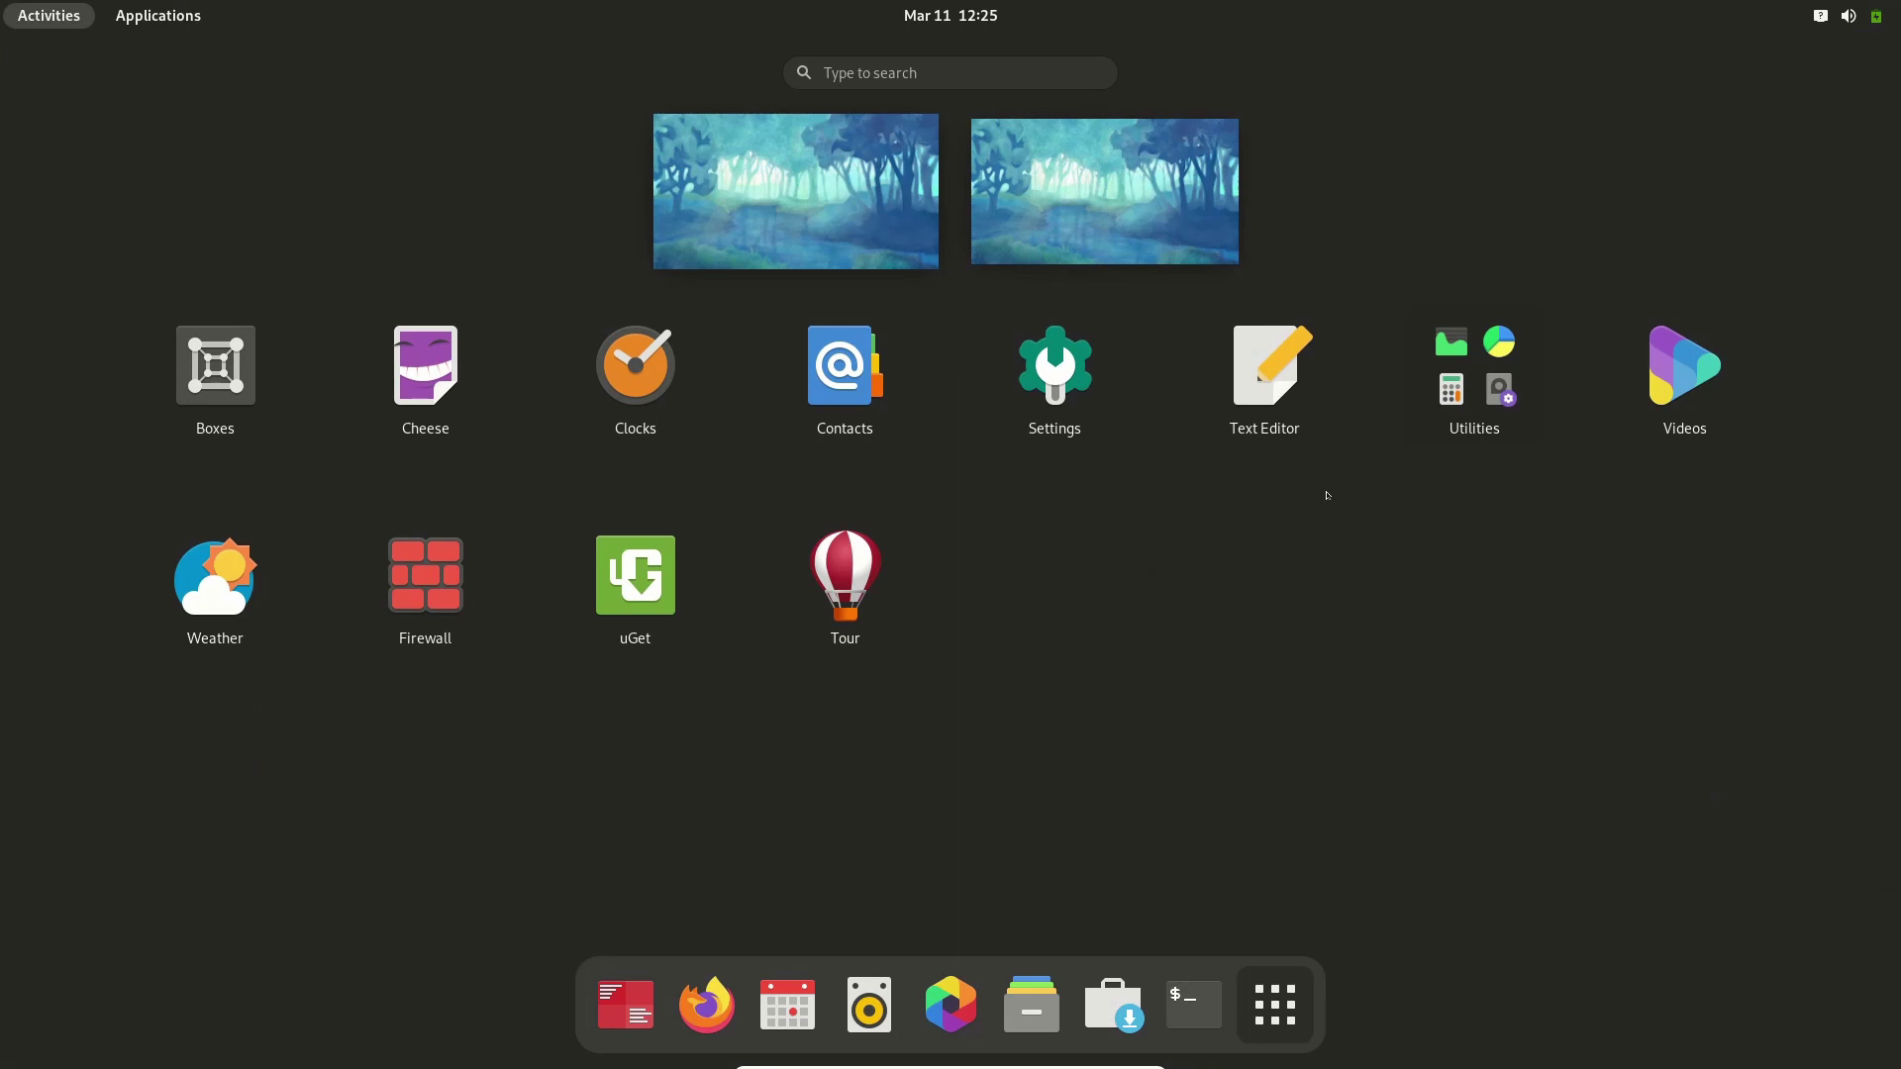
pyautogui.click(1521, 421)
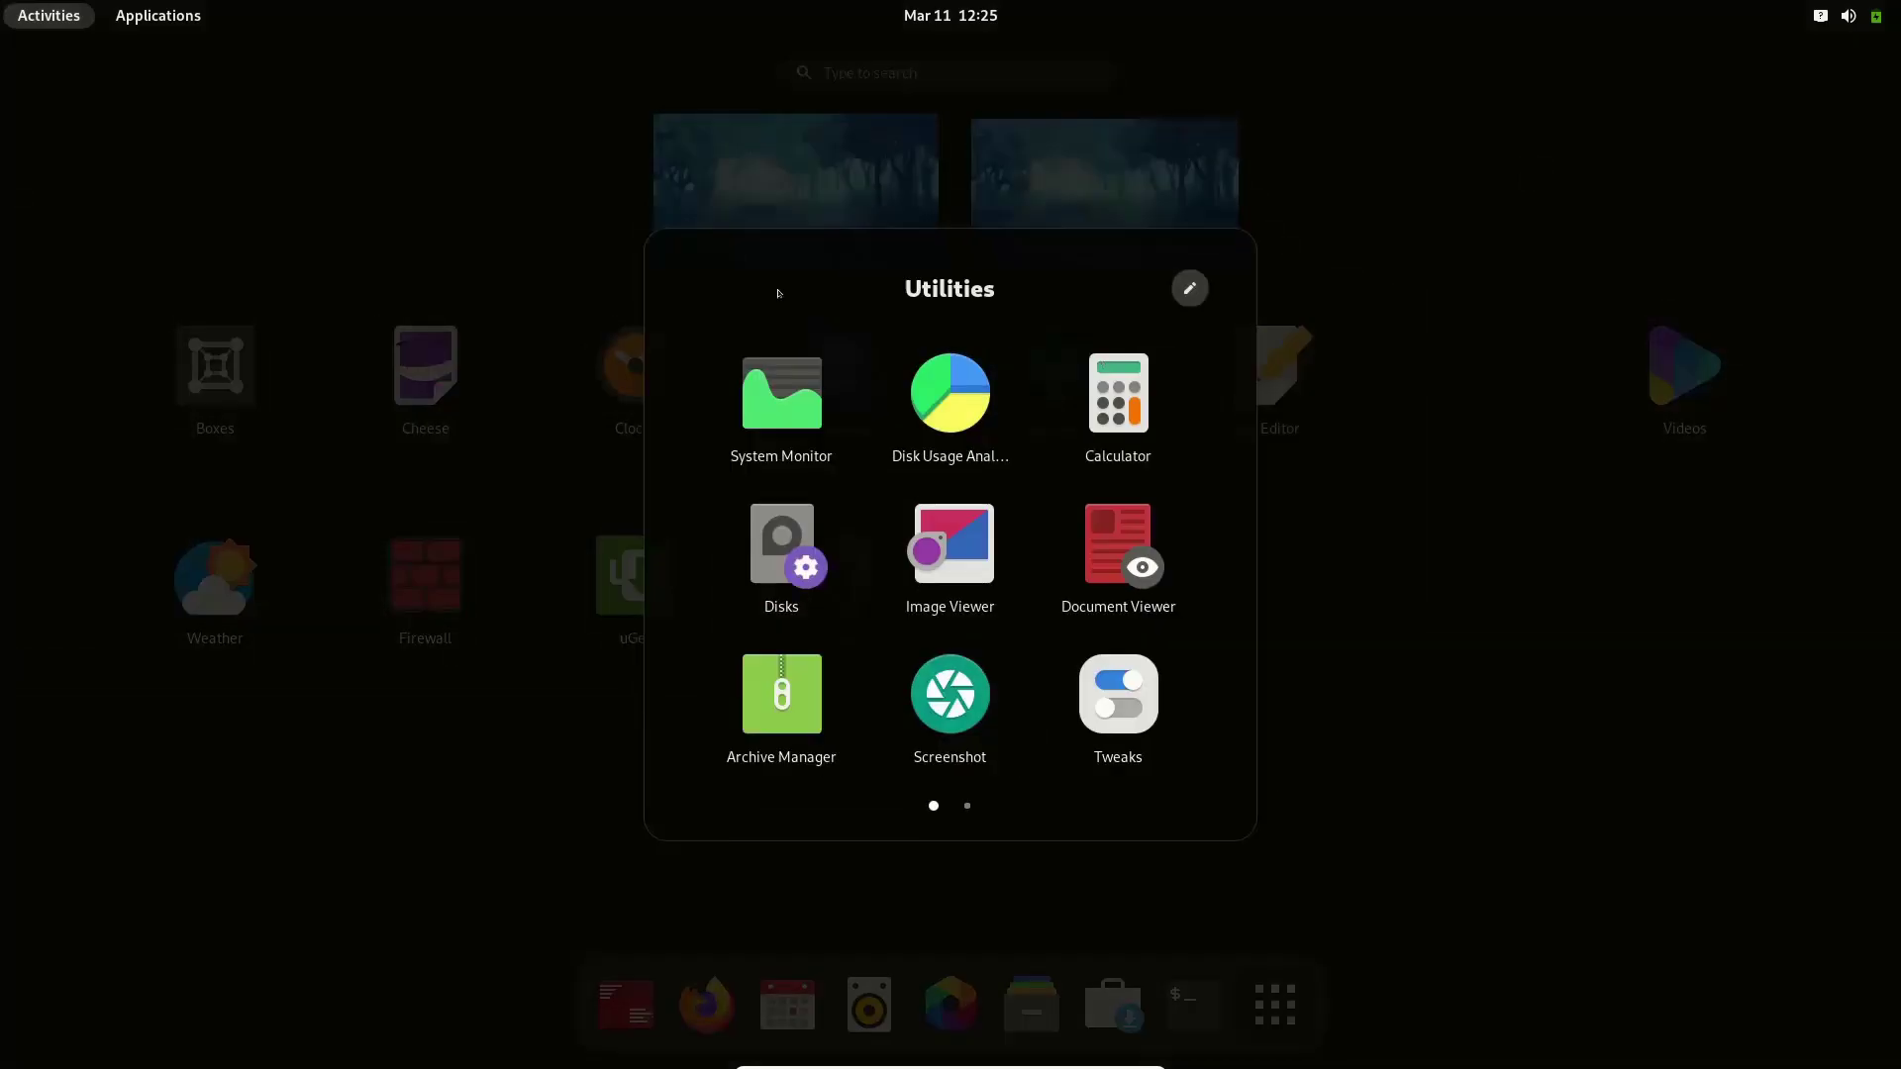
pyautogui.click(745, 396)
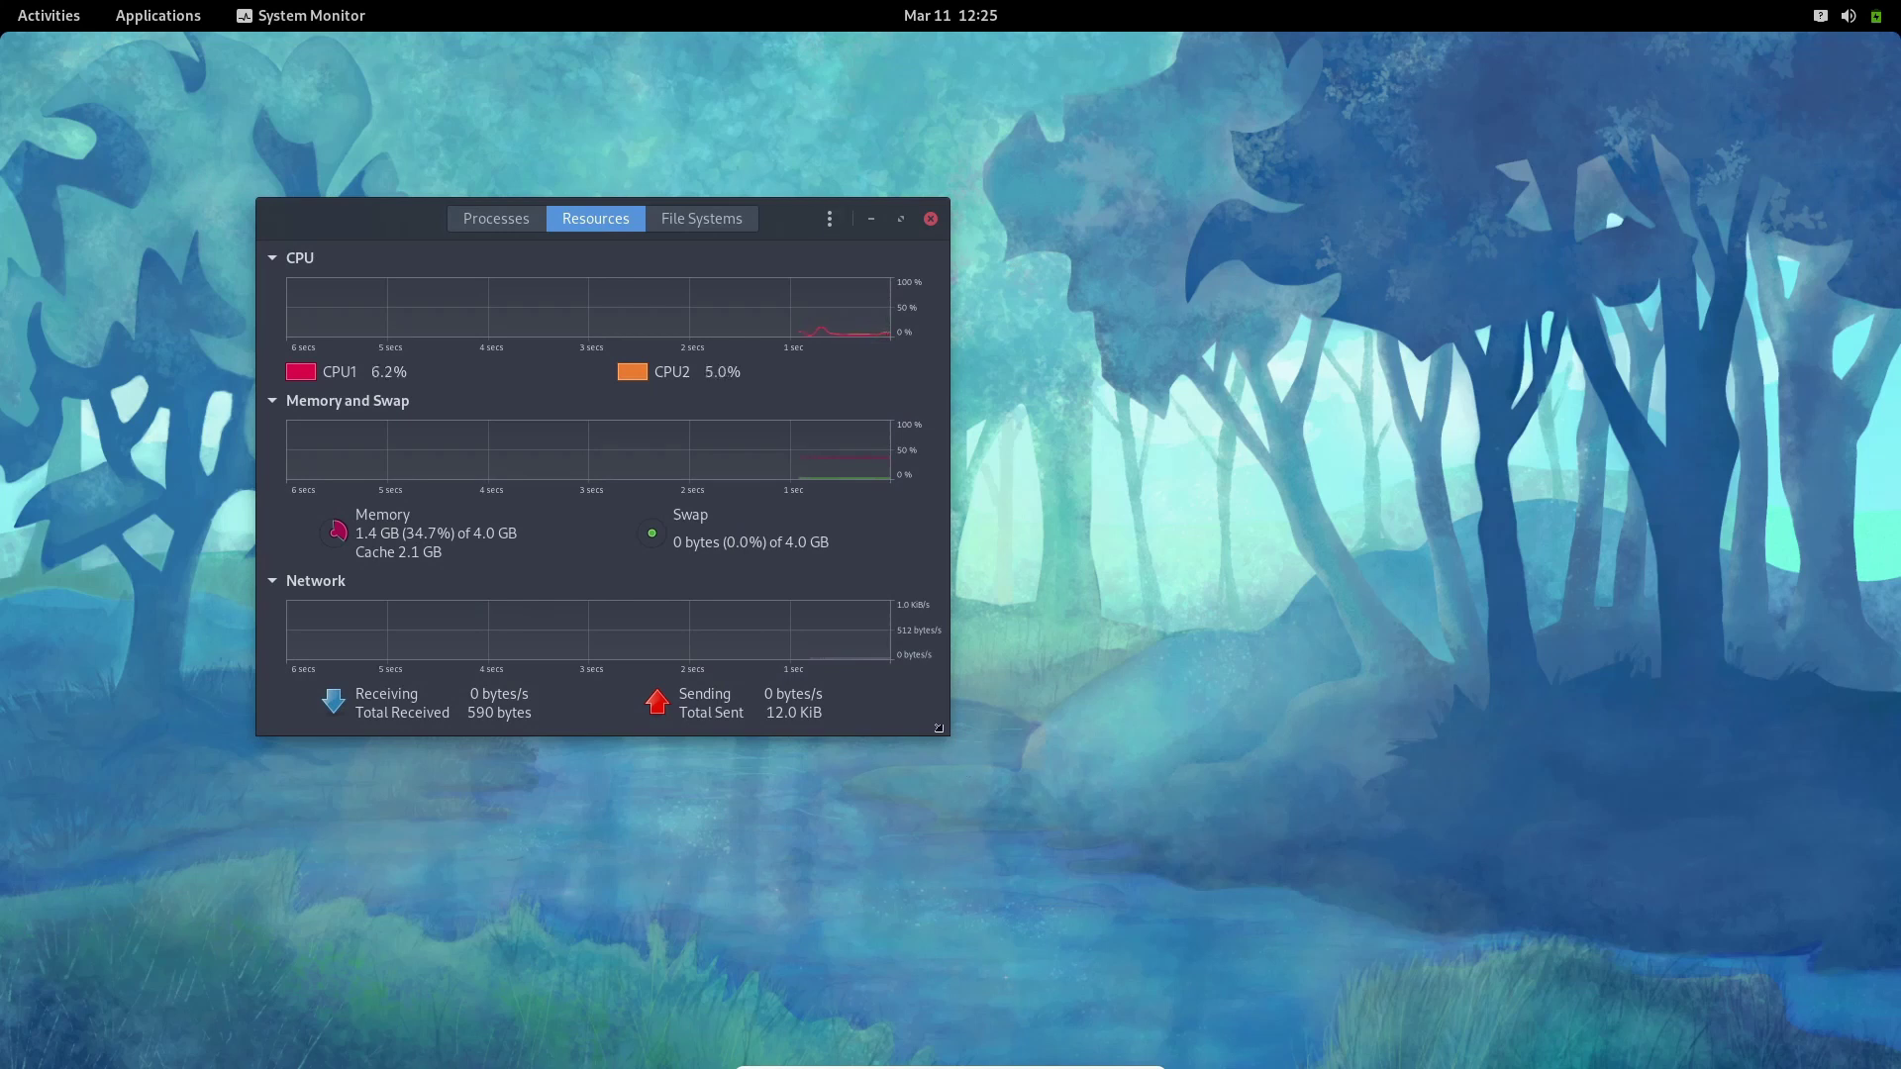
pyautogui.moveTo(939, 729); pyautogui.dragTo(1299, 838)
pyautogui.moveTo(1083, 213); pyautogui.dragTo(1357, 166)
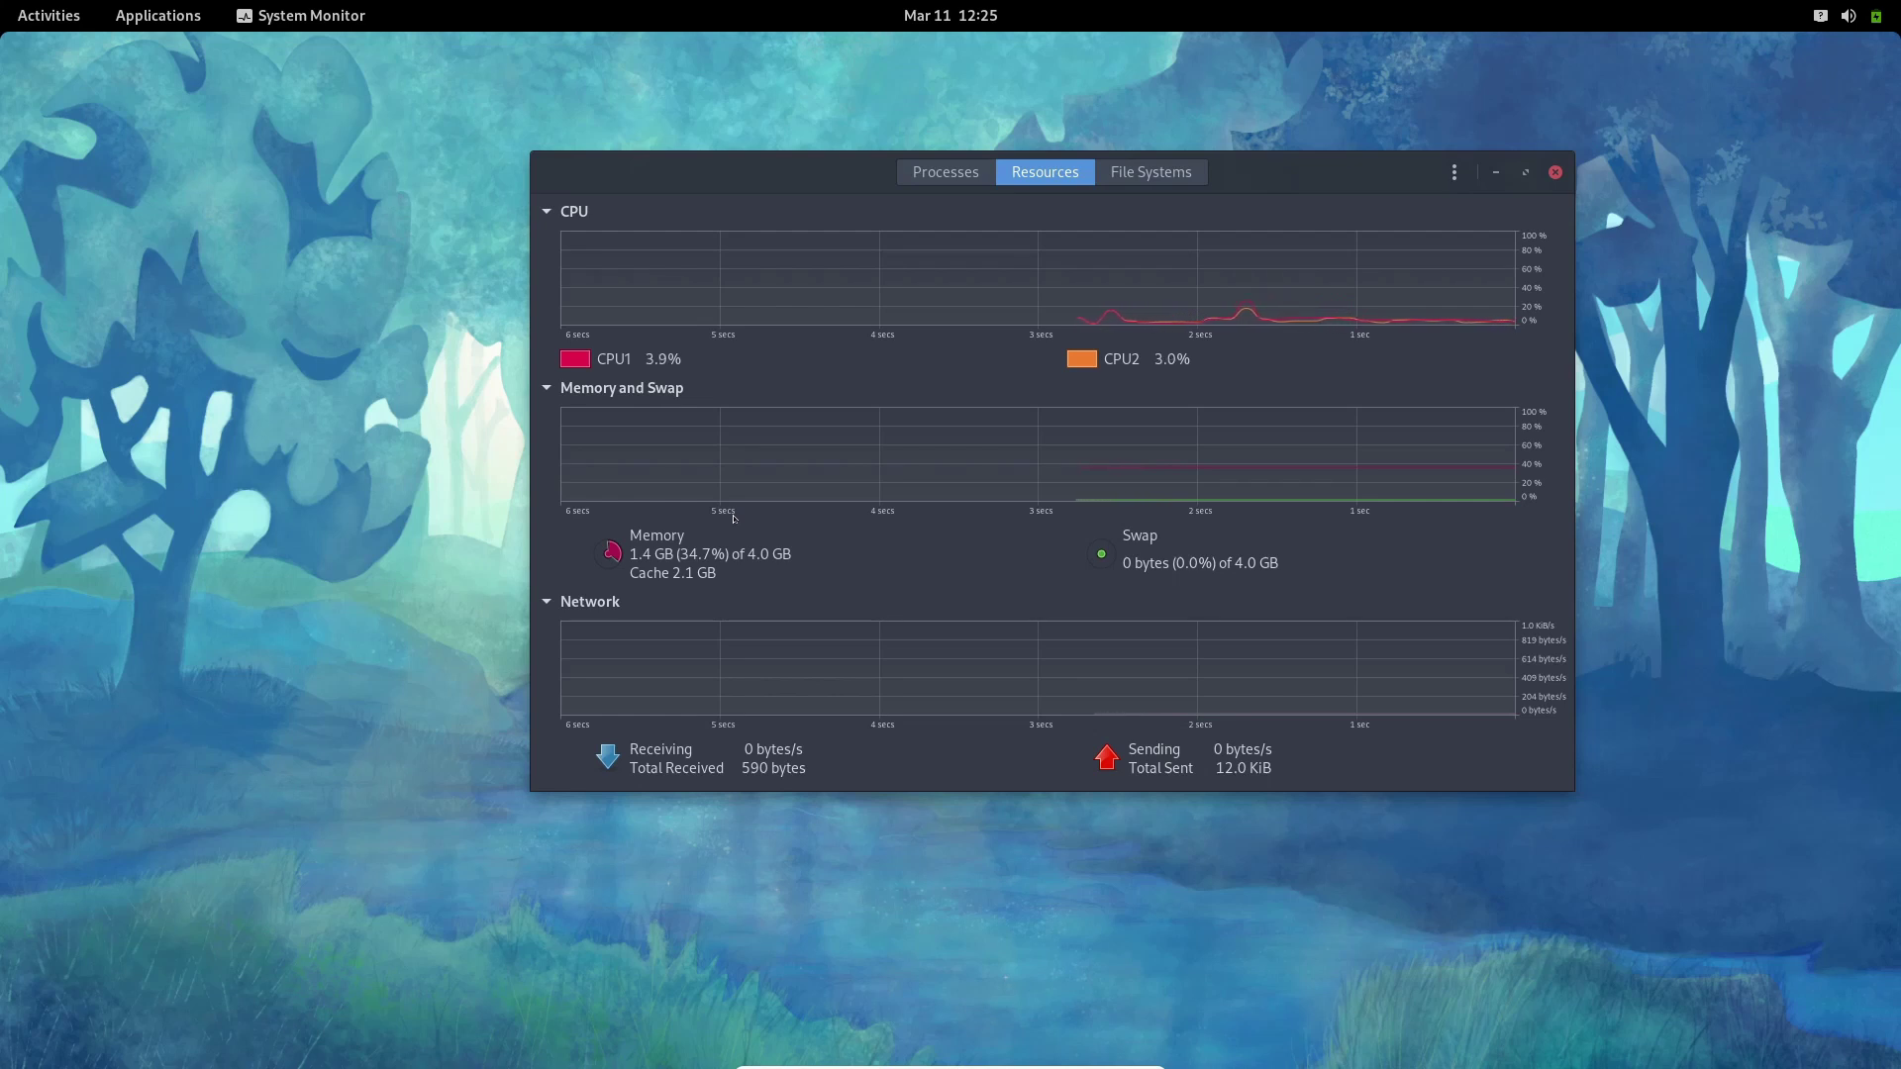
pyautogui.press('super')
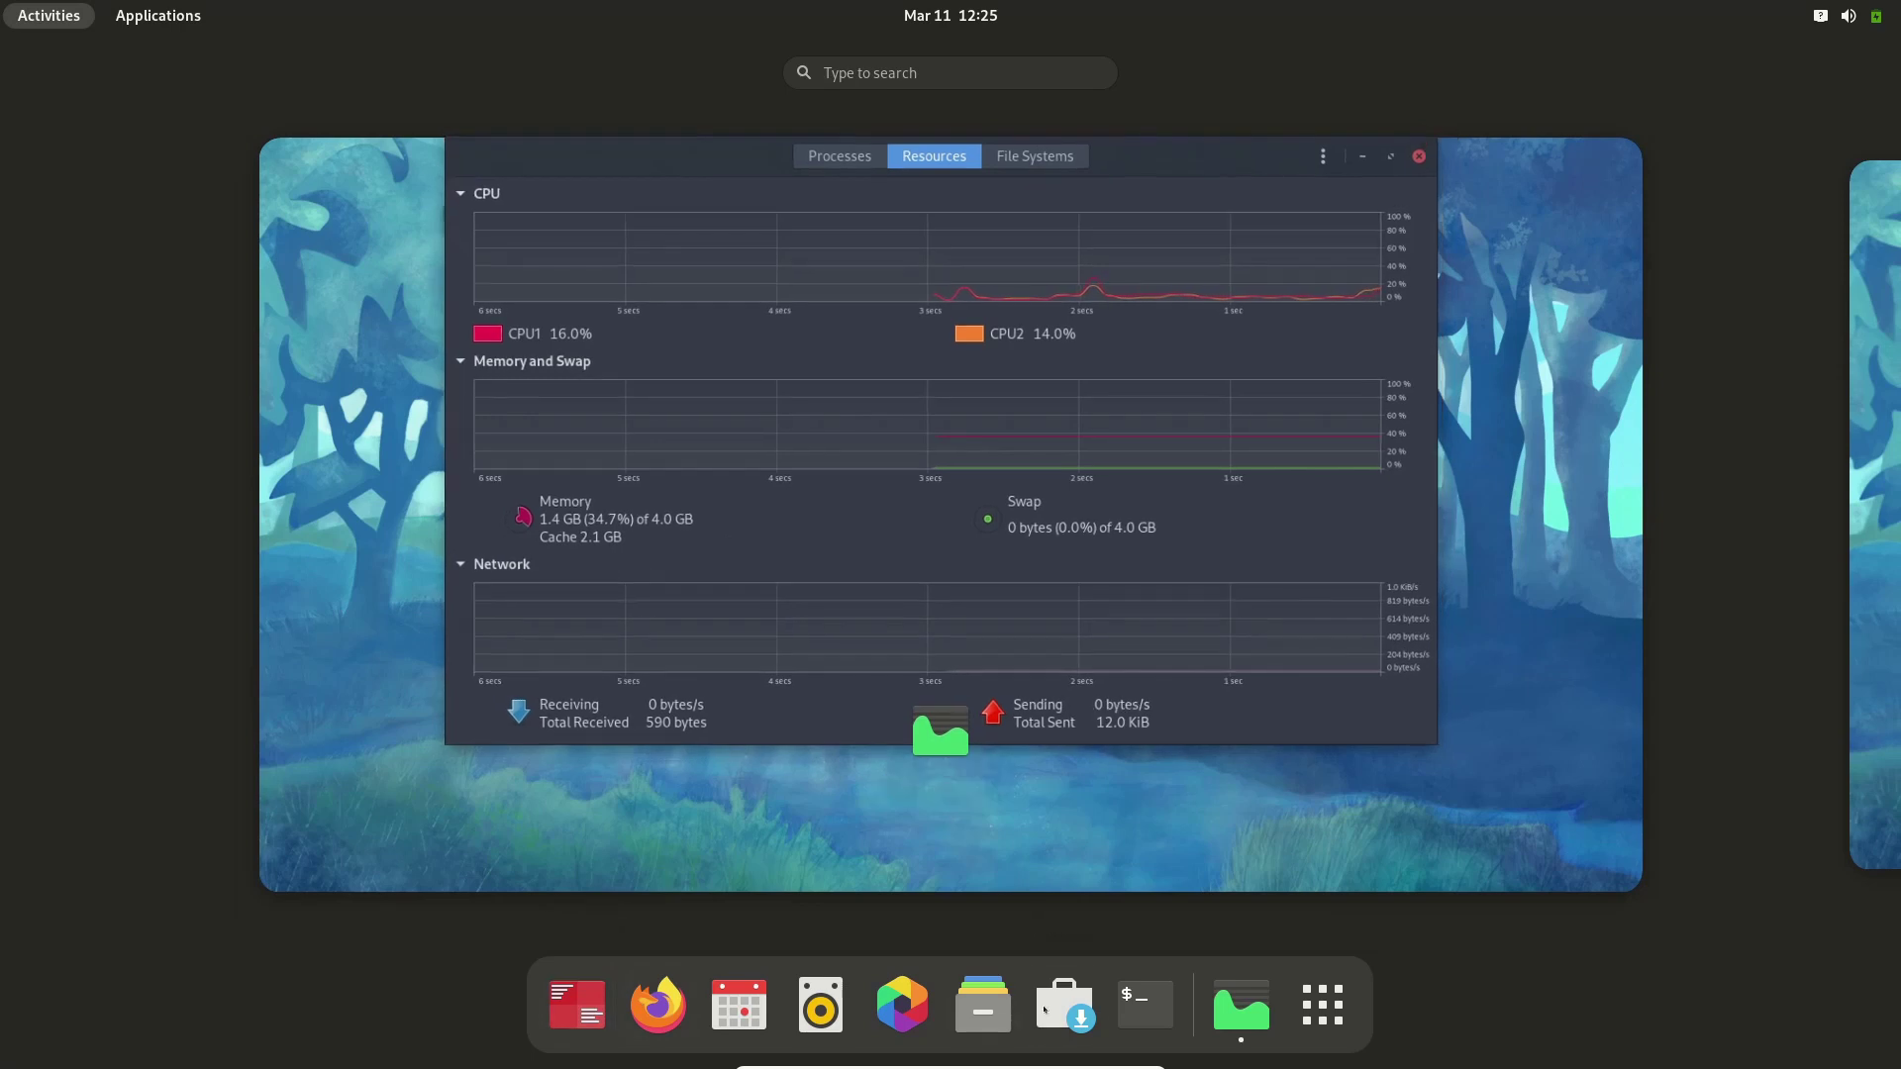
pyautogui.click(787, 632)
# Open a terminal with Ctrl+Alt+T, enlarge its font, and resize it over the screen centre
pyautogui.hotkey('ctrl', 'alt', 't')
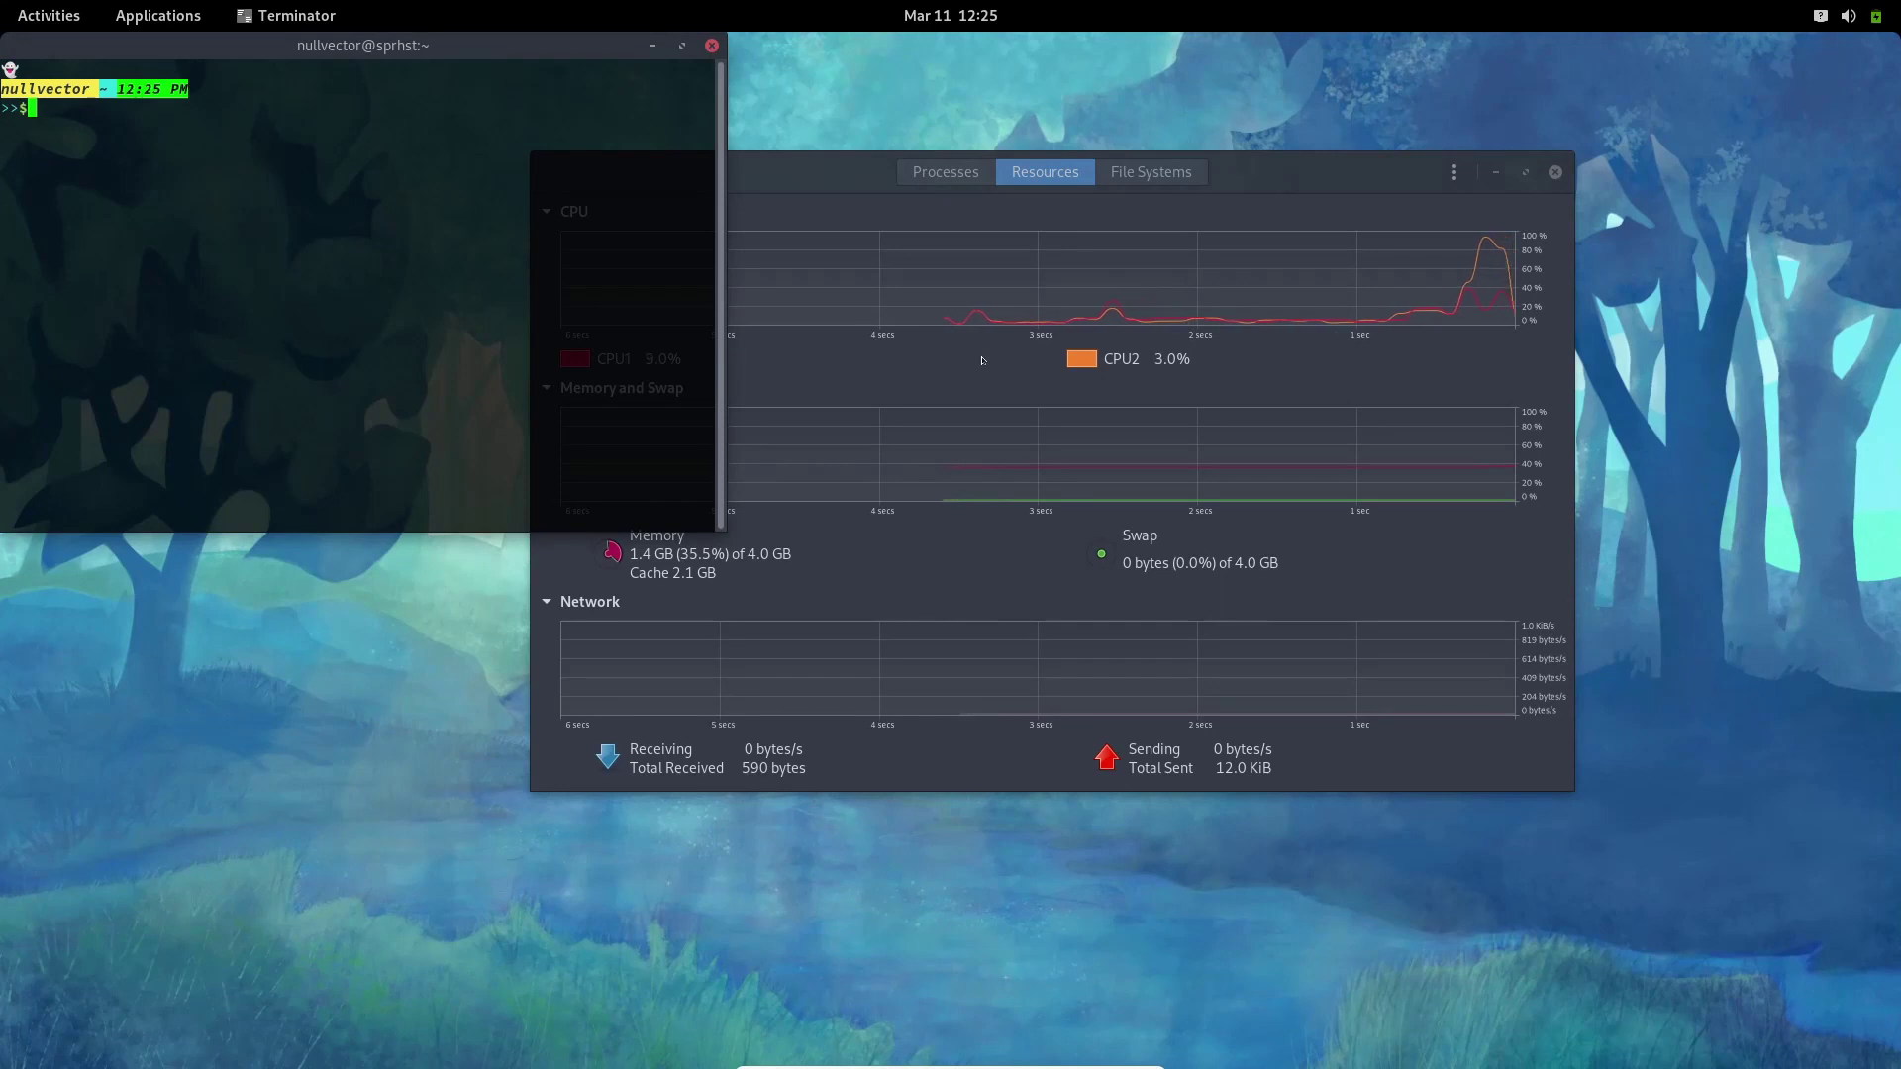
pyautogui.hotkey('ctrl', '+')
pyautogui.hotkey('ctrl', '+')
pyautogui.hotkey('ctrl', '+')
pyautogui.hotkey('ctrl', '+')
pyautogui.hotkey('ctrl', '+')
pyautogui.hotkey('ctrl', '+')
pyautogui.hotkey('ctrl', '+')
pyautogui.hotkey('ctrl', '+')
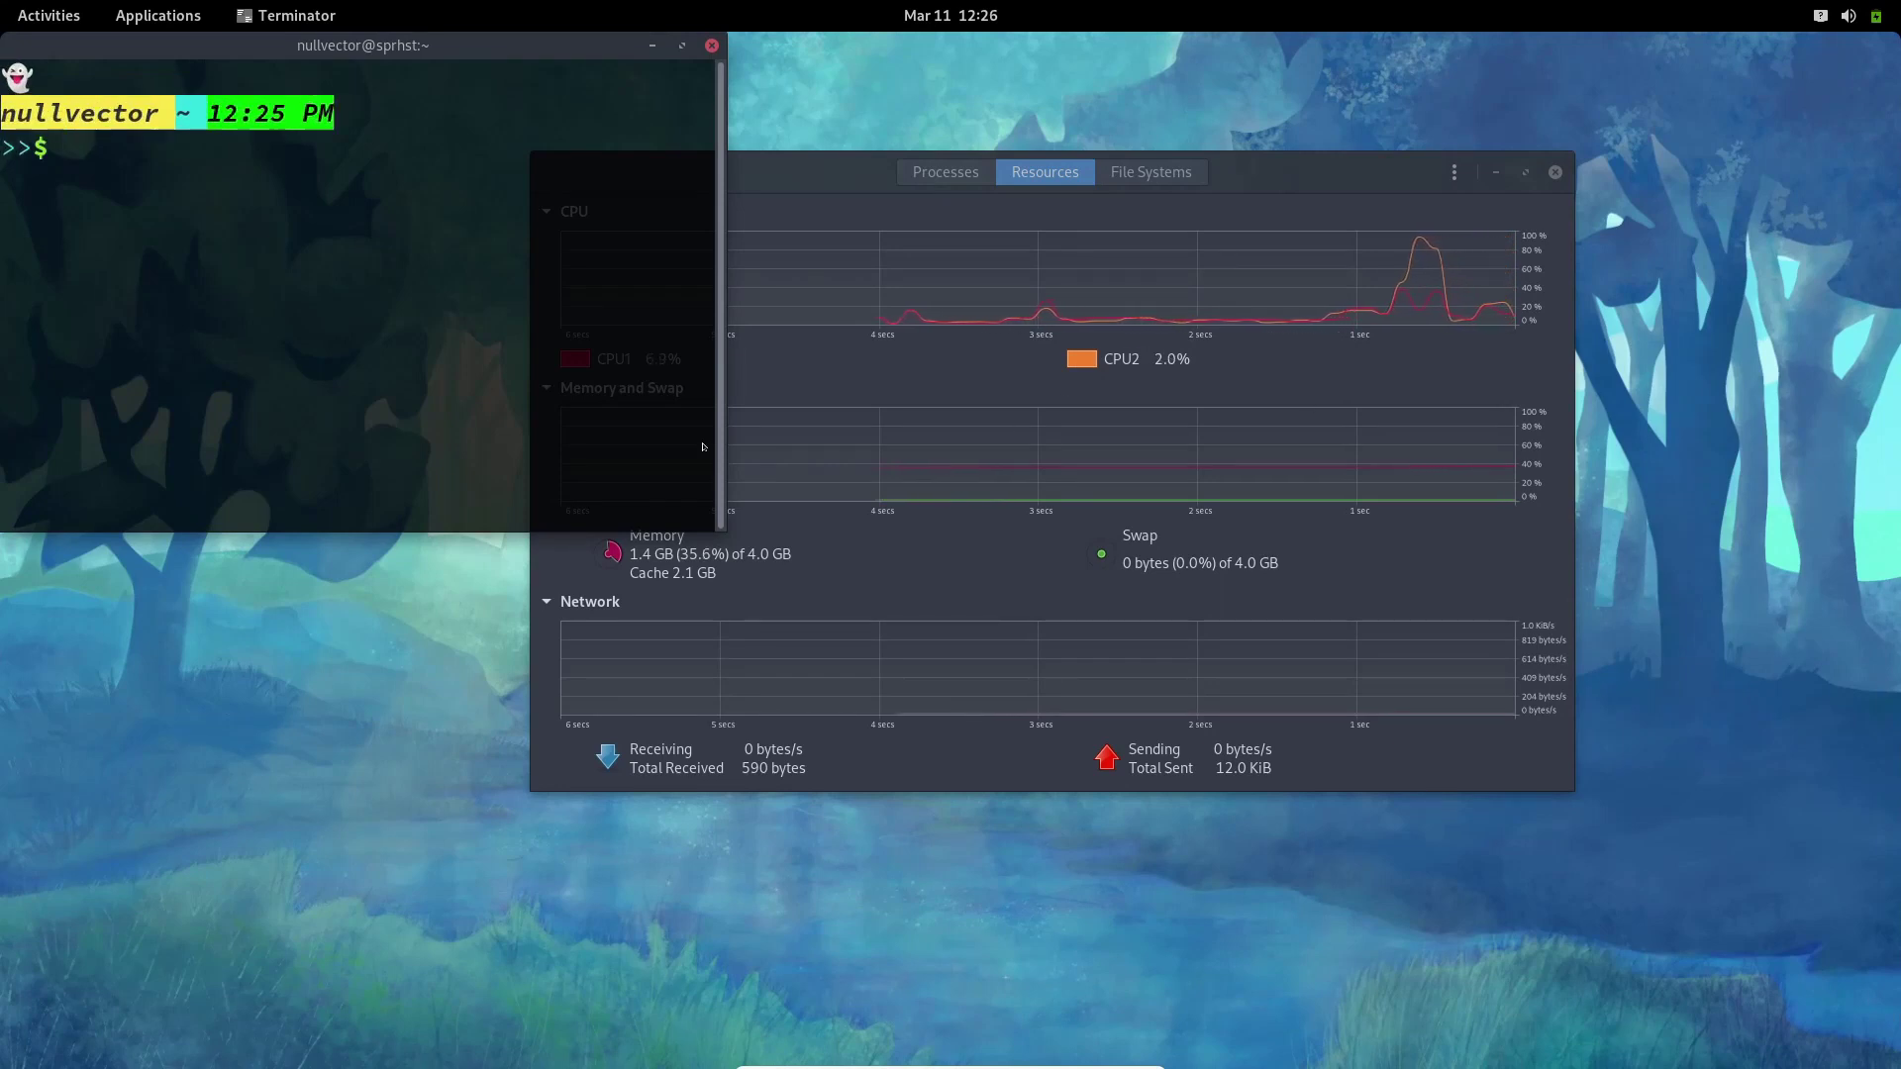
pyautogui.moveTo(708, 527); pyautogui.dragTo(851, 595)
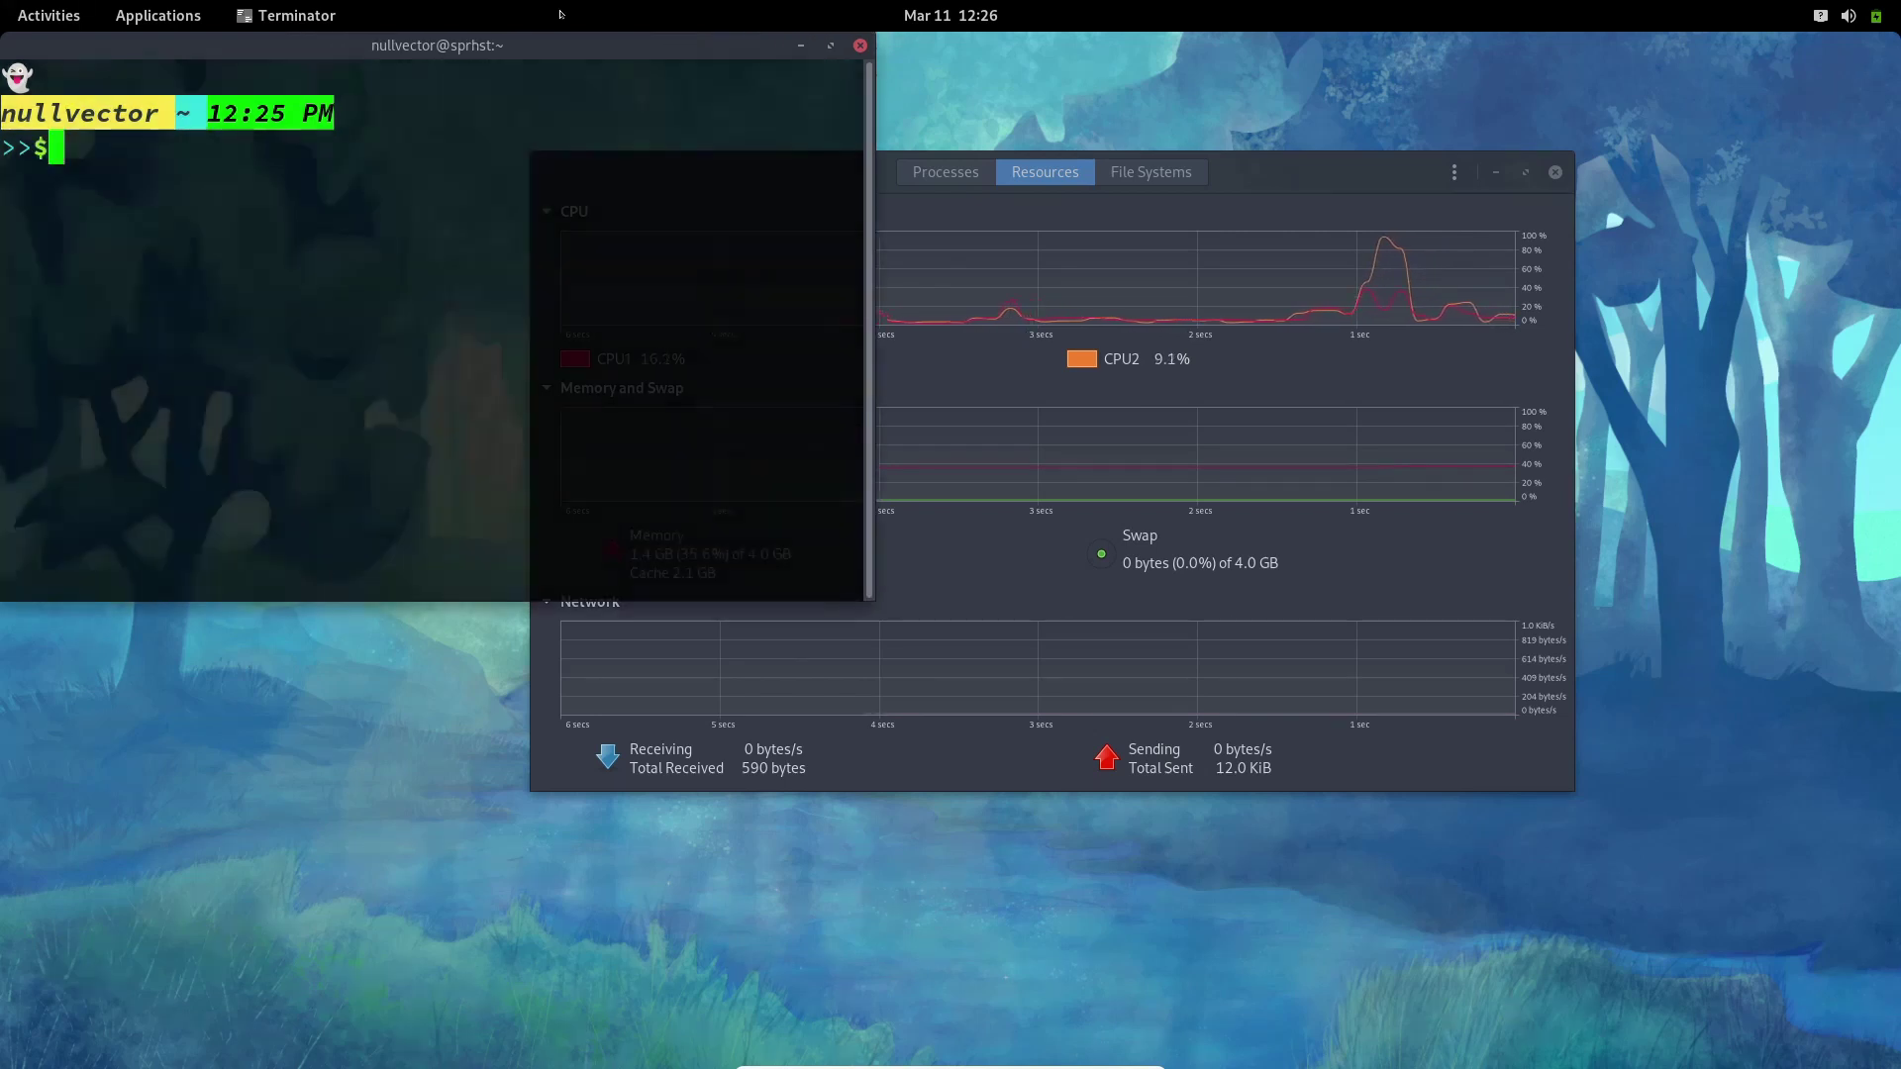
pyautogui.moveTo(534, 40); pyautogui.dragTo(1068, 238)
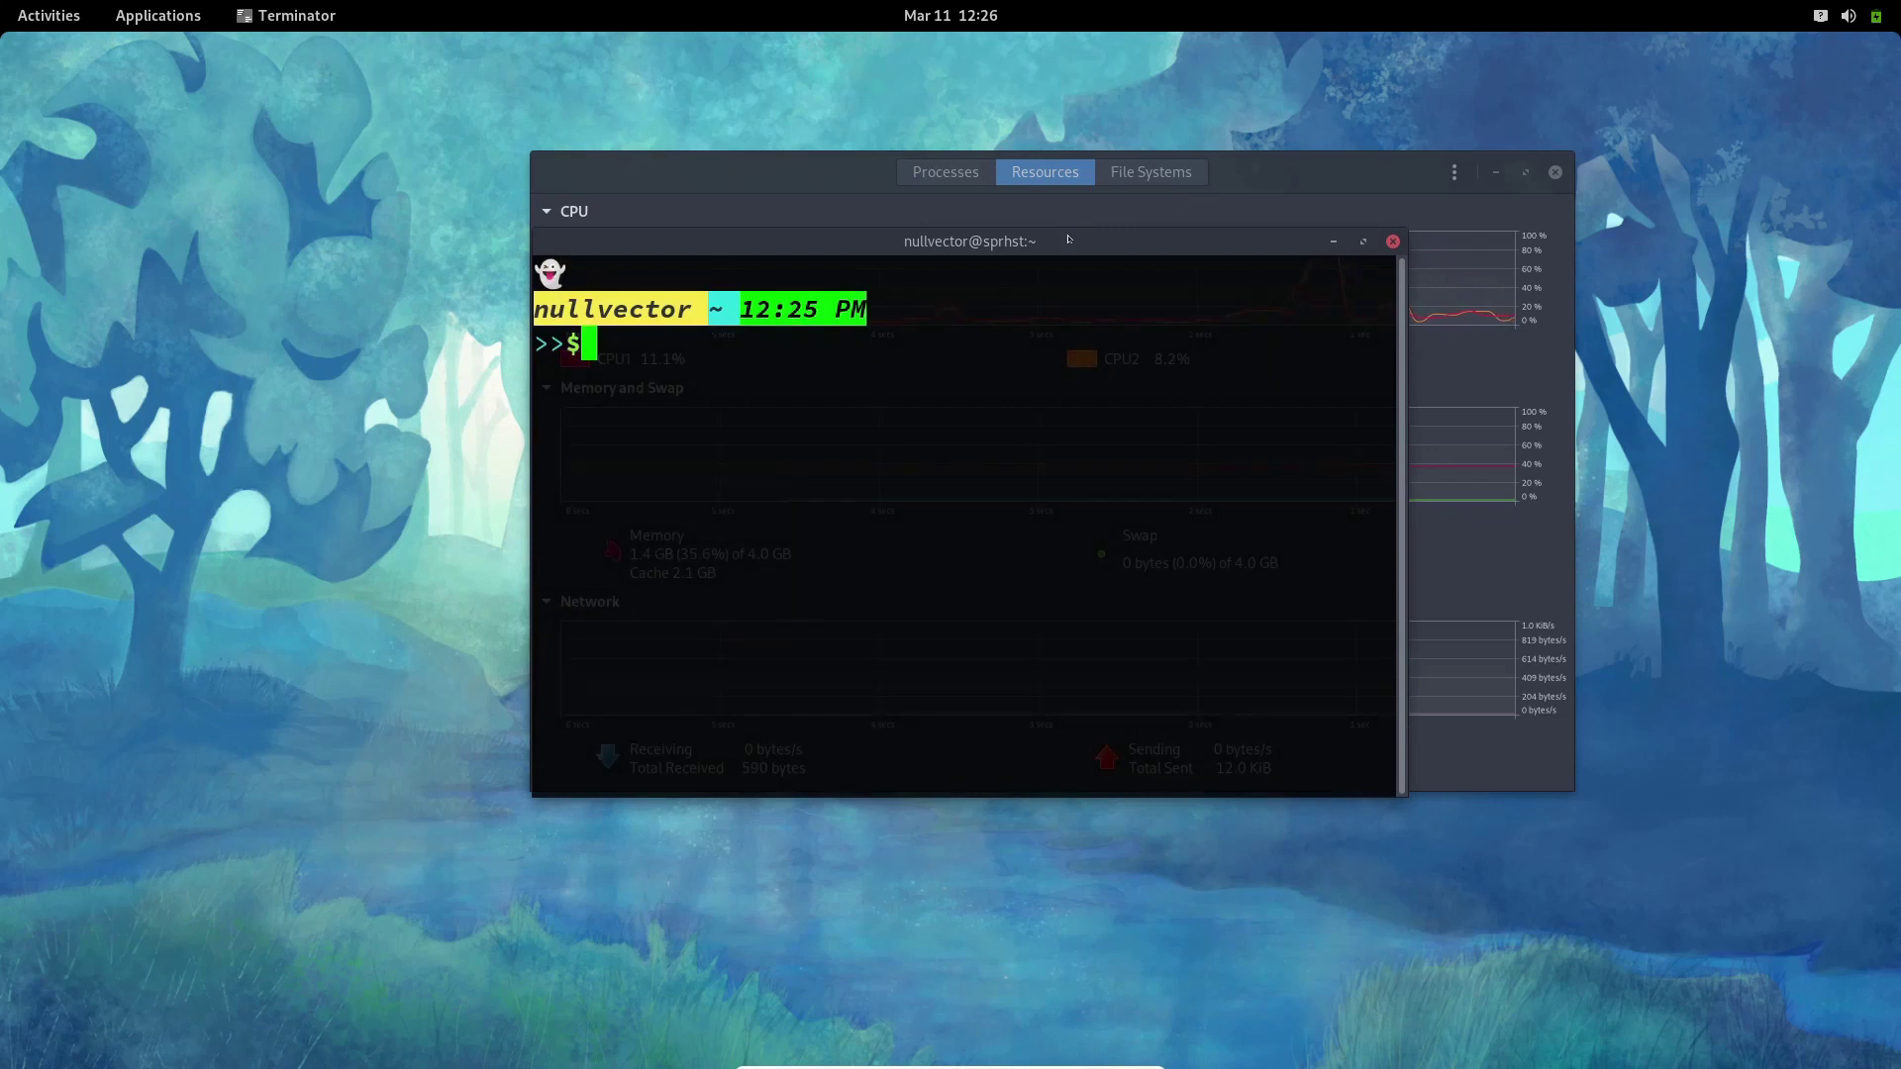
# Print /etc/systemd/oomd.conf, widen the window to read it, then close the terminal
pyautogui.write('cat /etc/')
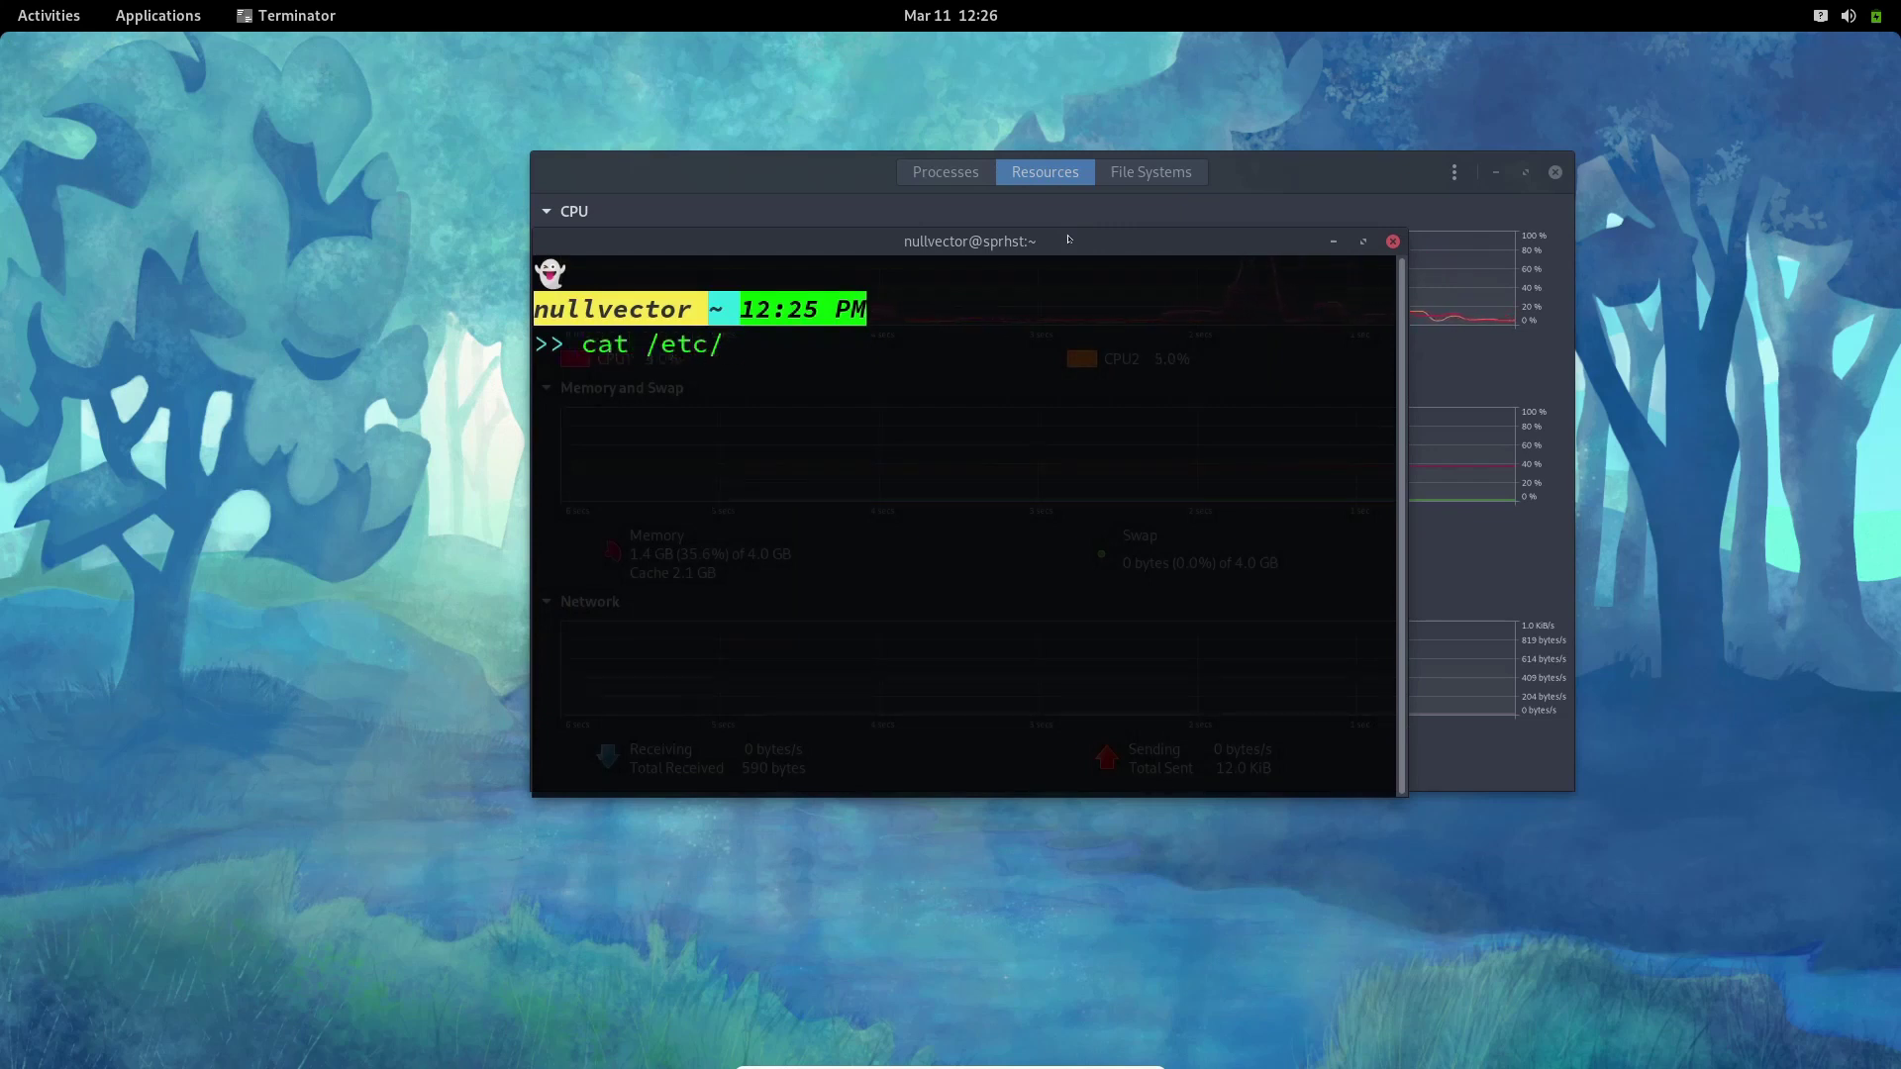
pyautogui.write('systemd/o')
pyautogui.press('Tab')
pyautogui.press('Return')
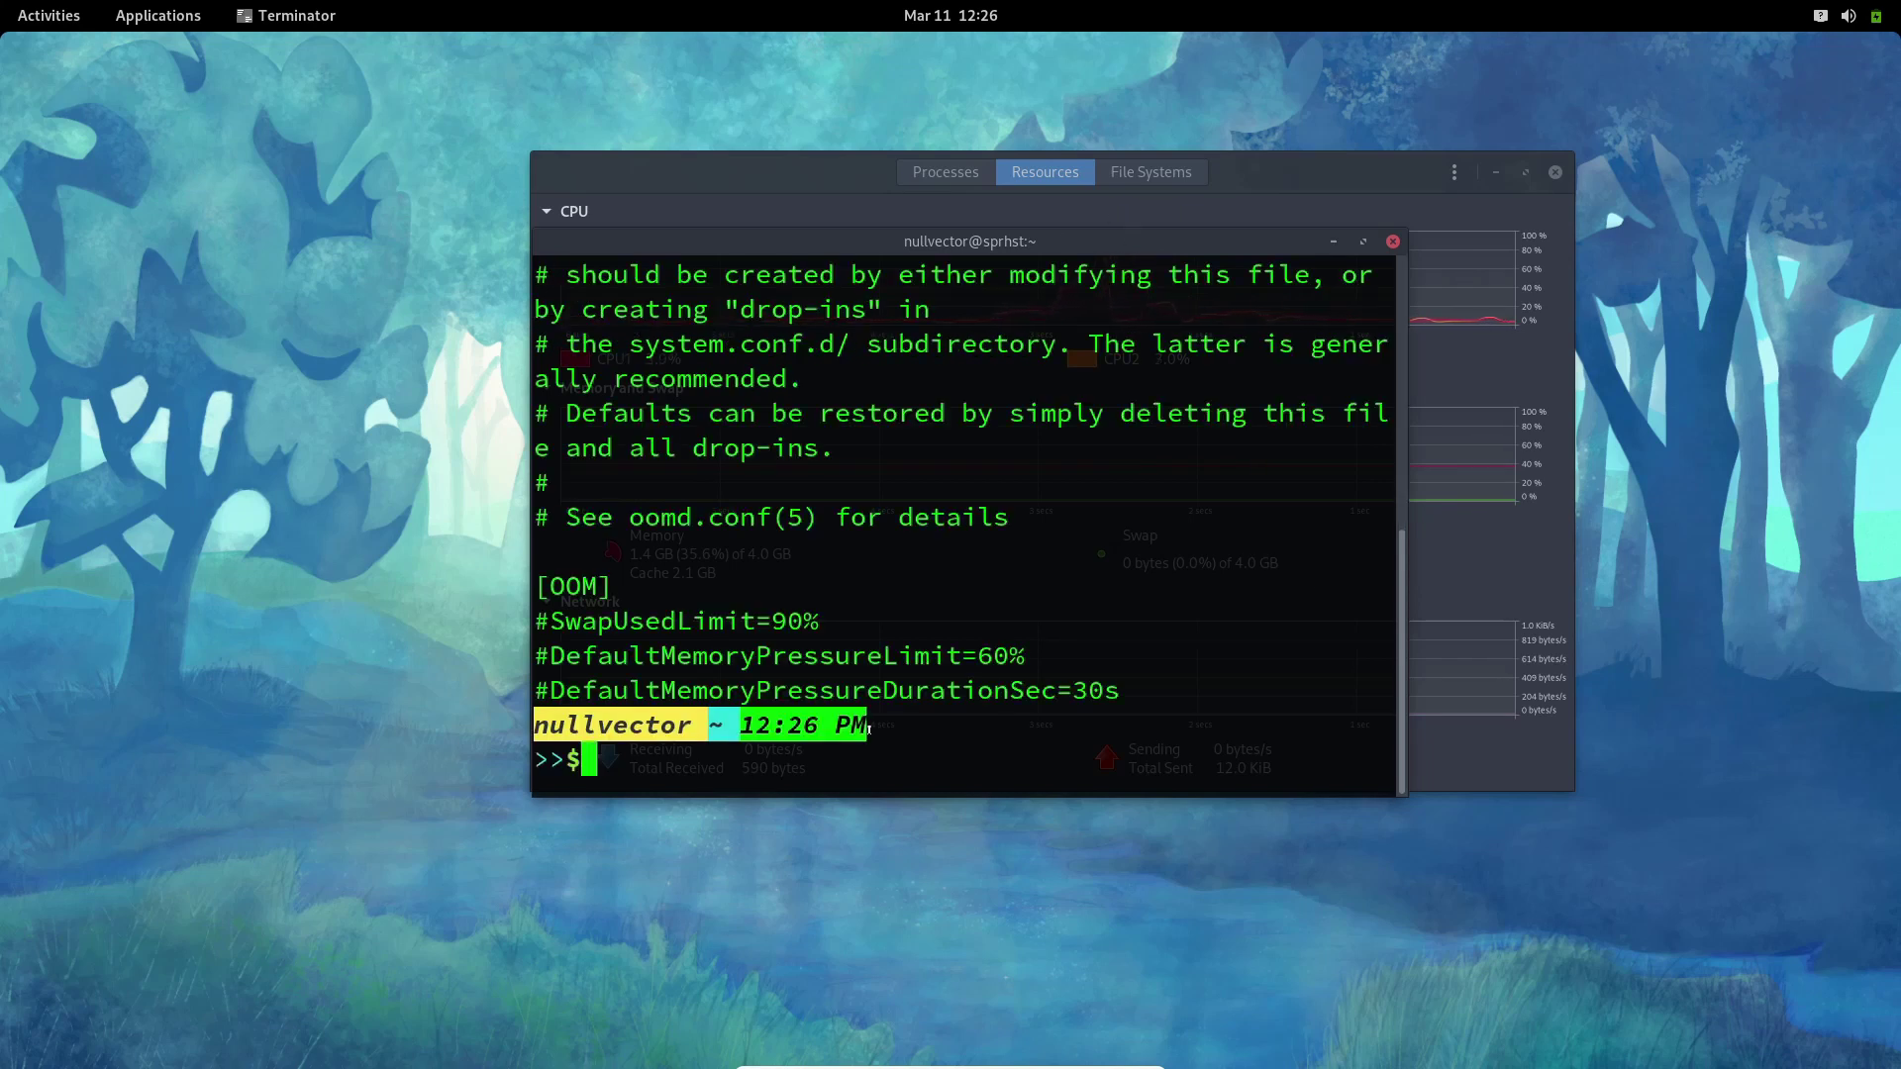
pyautogui.write('$')
pyautogui.moveTo(1406, 796); pyautogui.dragTo(1703, 909)
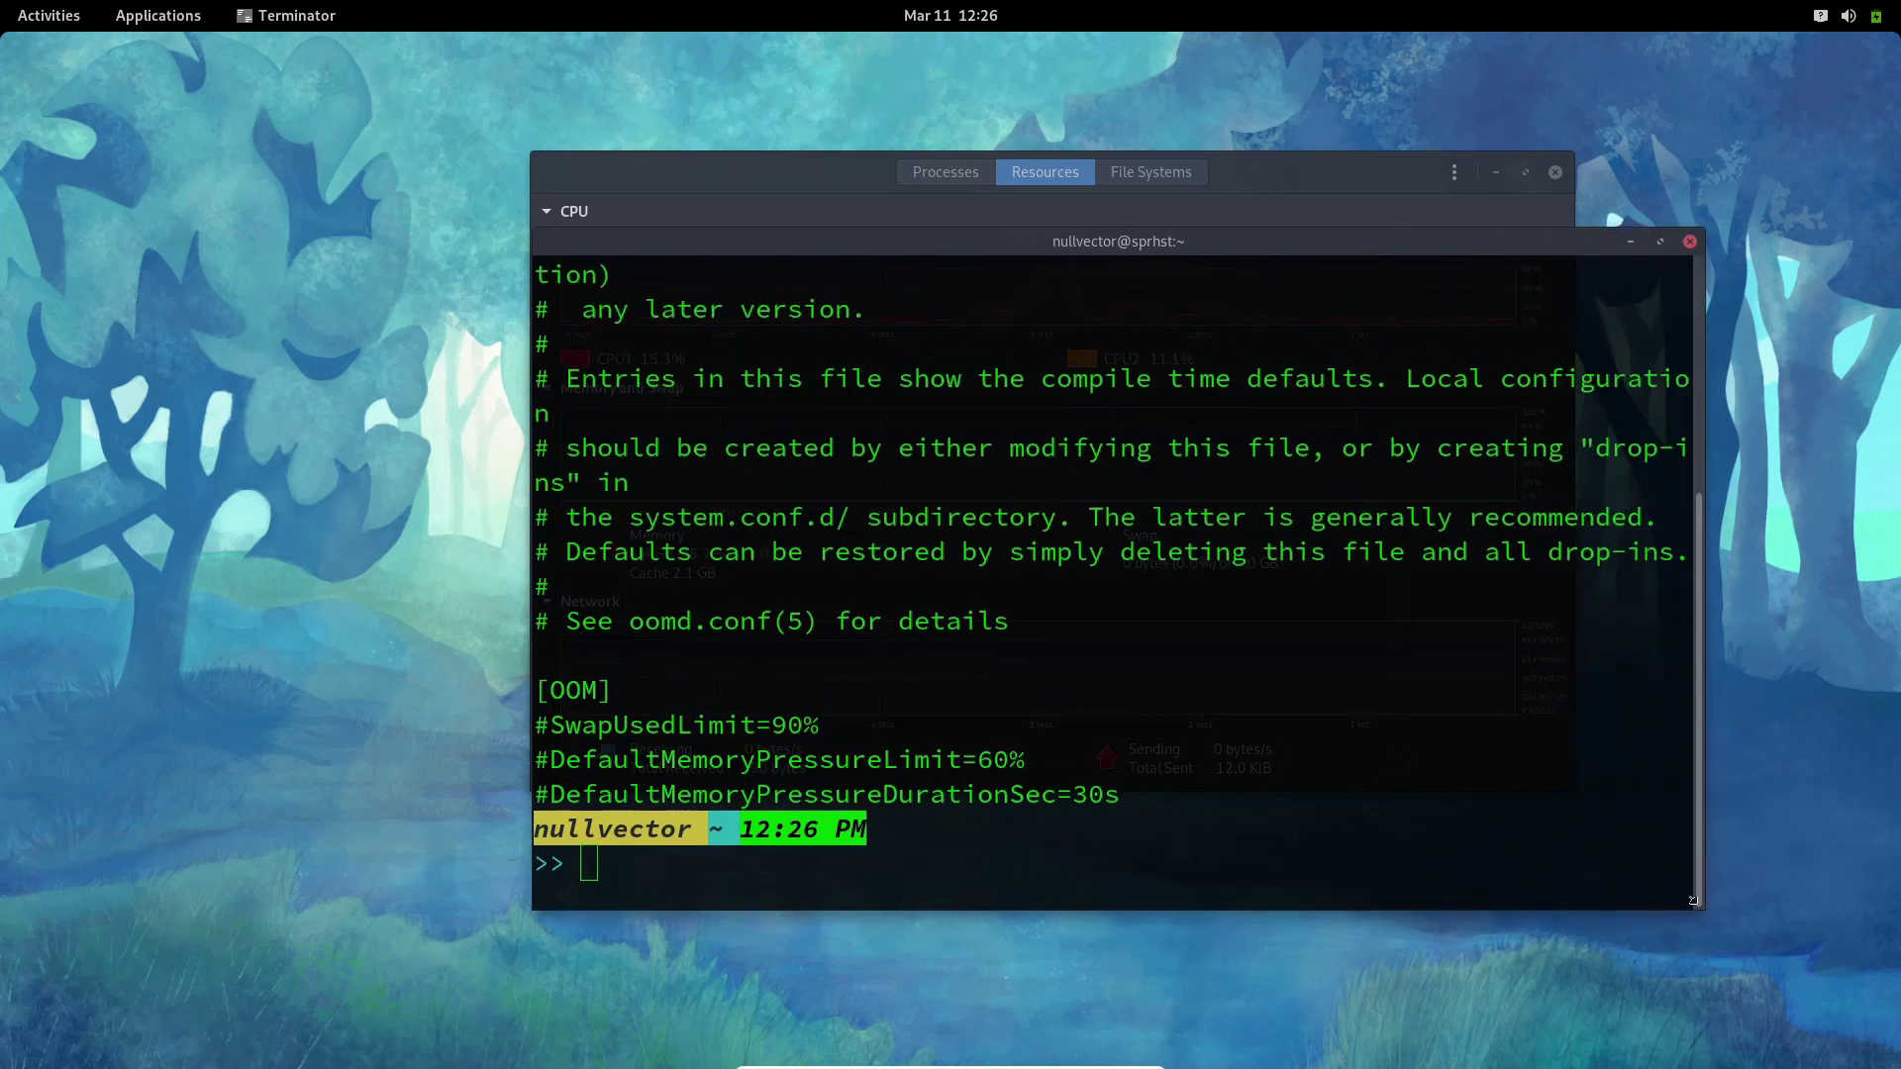
pyautogui.moveTo(1171, 253); pyautogui.dragTo(887, 141)
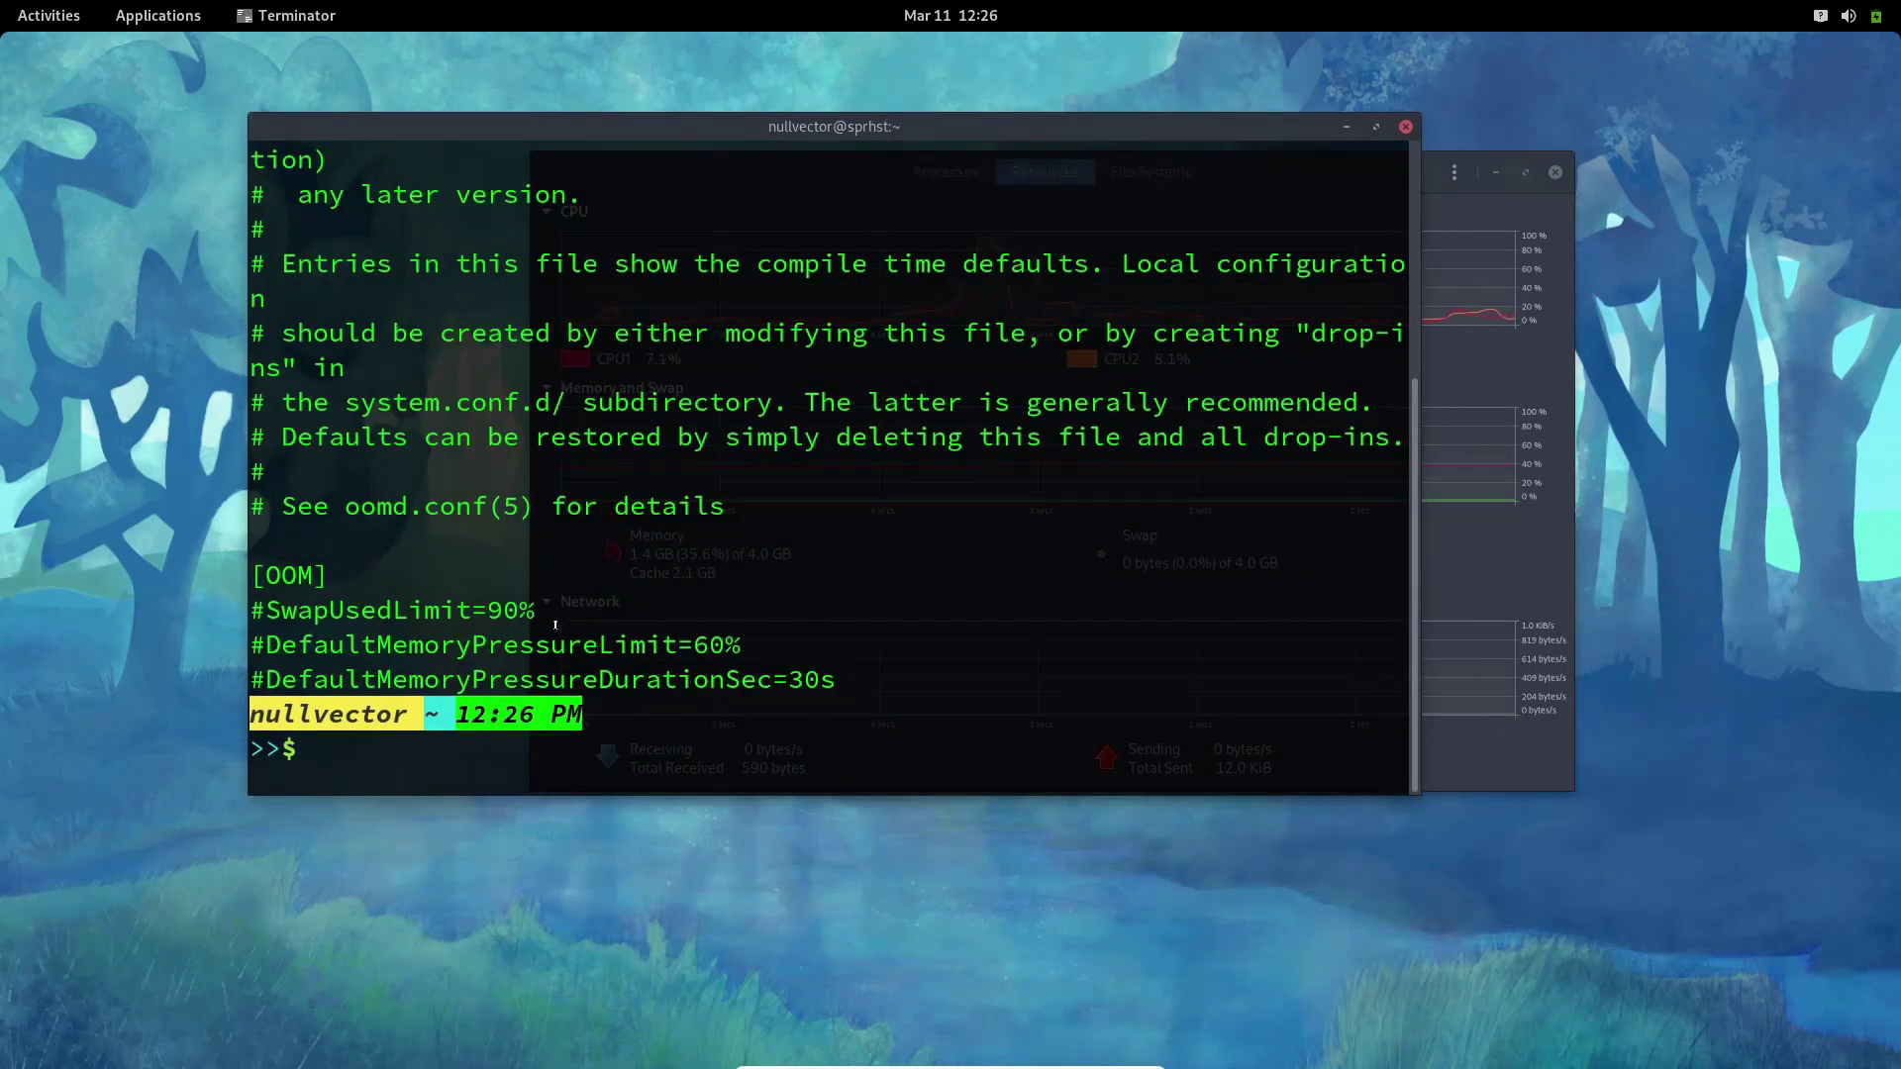
pyautogui.scroll(2, 393, 588)
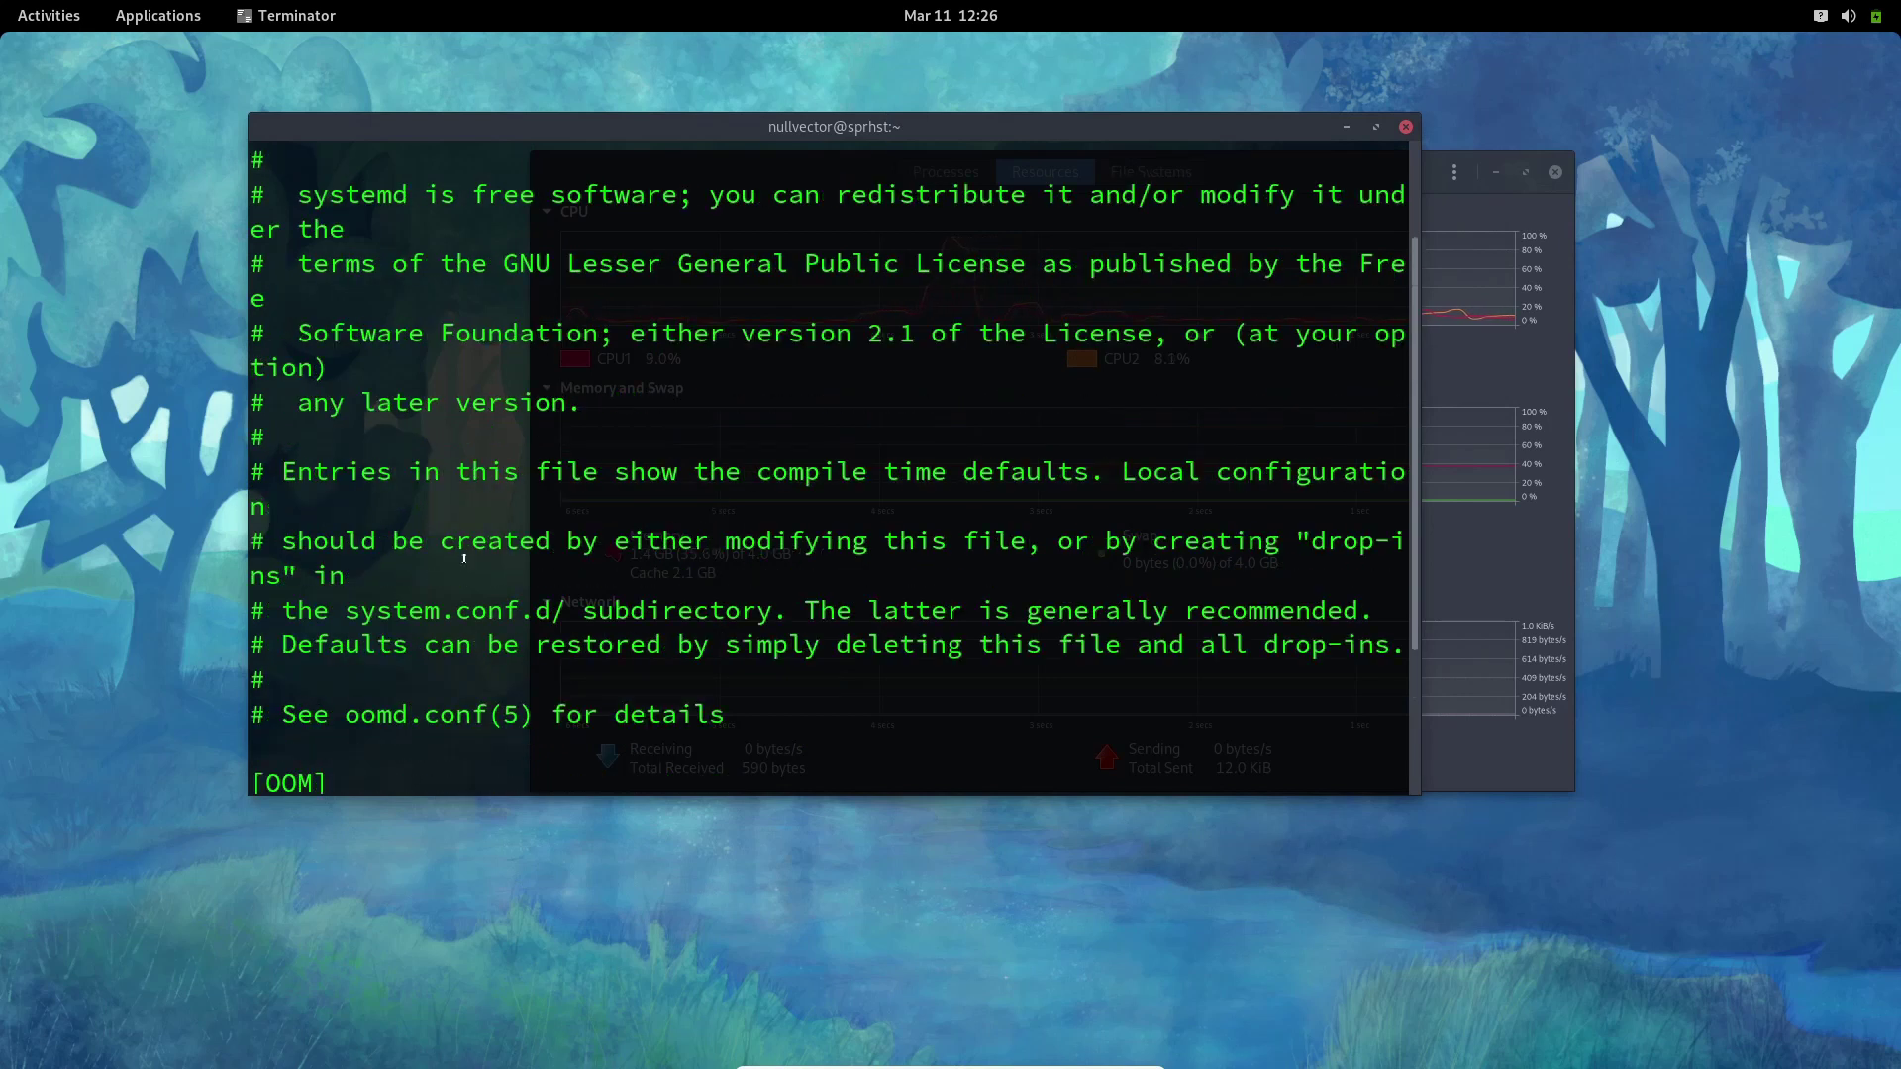
pyautogui.scroll(-2, 406, 594)
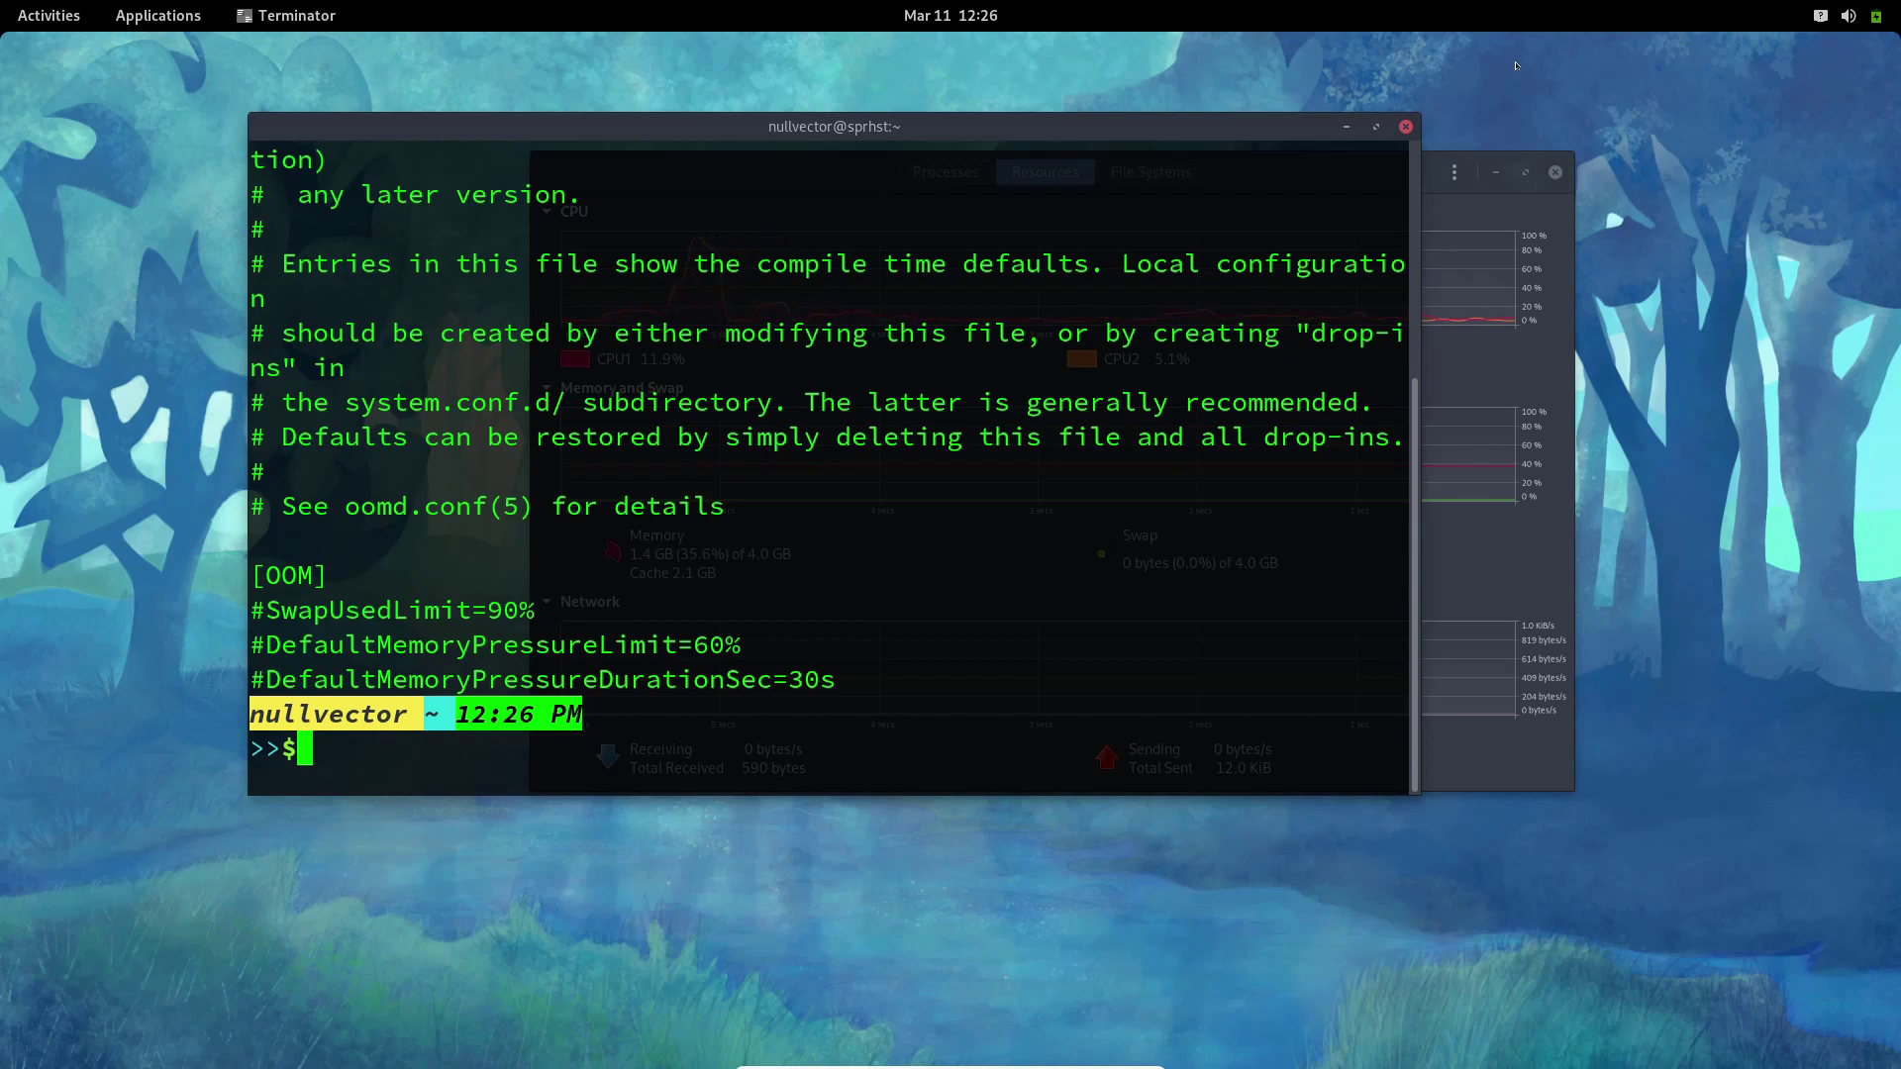
pyautogui.click(1405, 129)
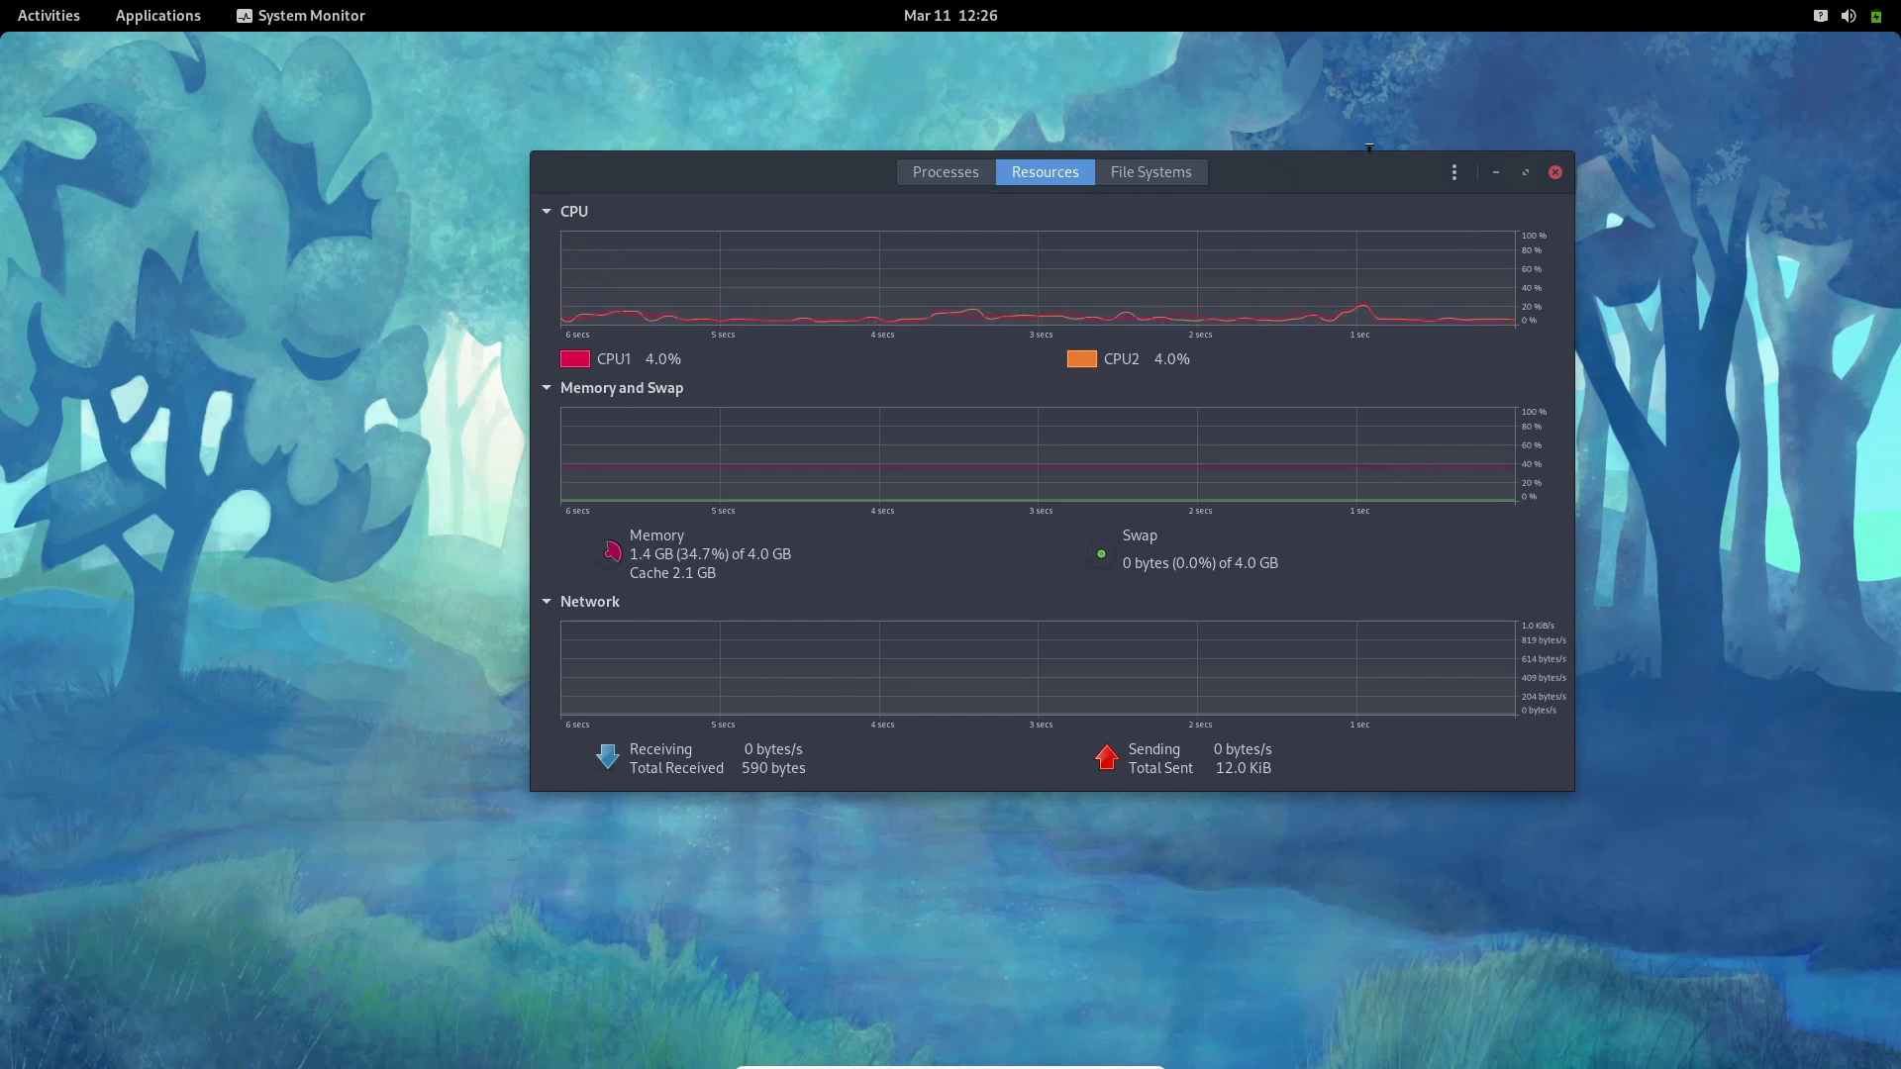
# Close System Monitor from the overview, browse the Utilities folder, and open a new Terminator window
pyautogui.press('super')
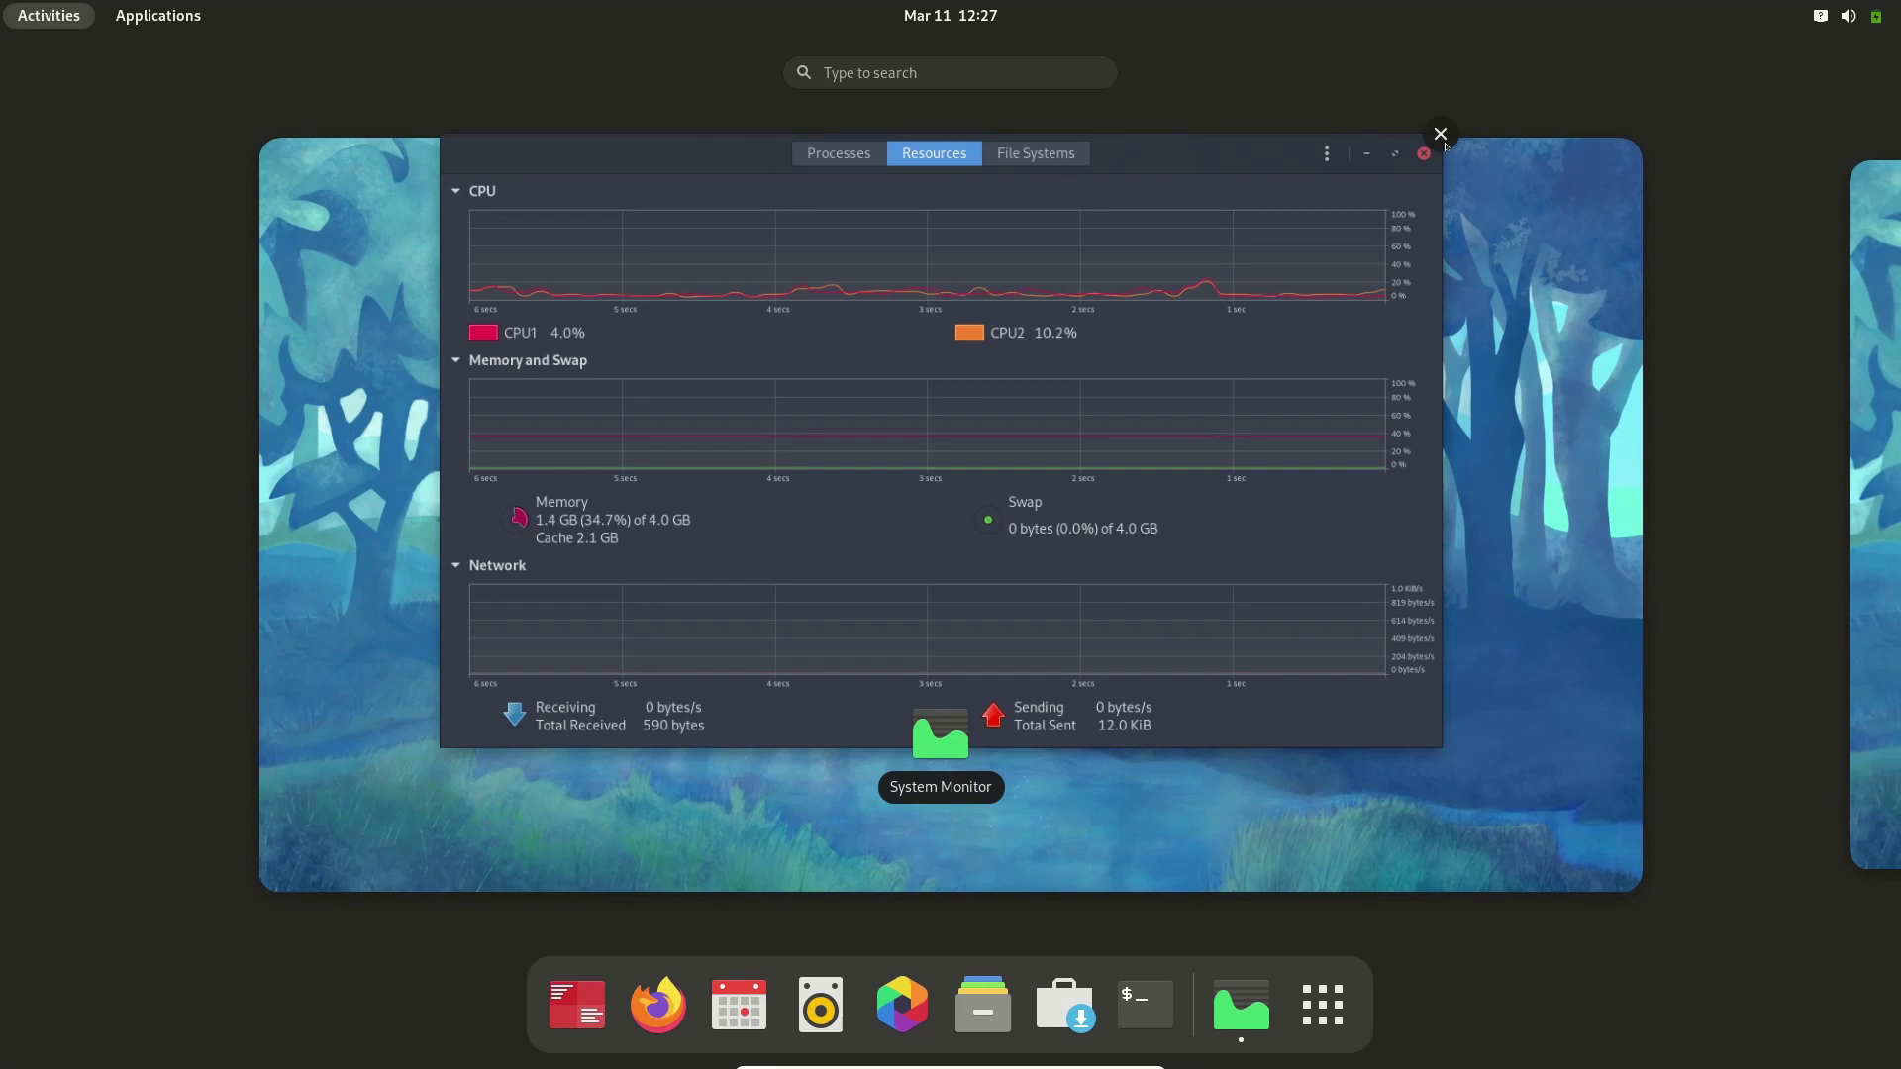
pyautogui.click(1440, 134)
pyautogui.click(1274, 1005)
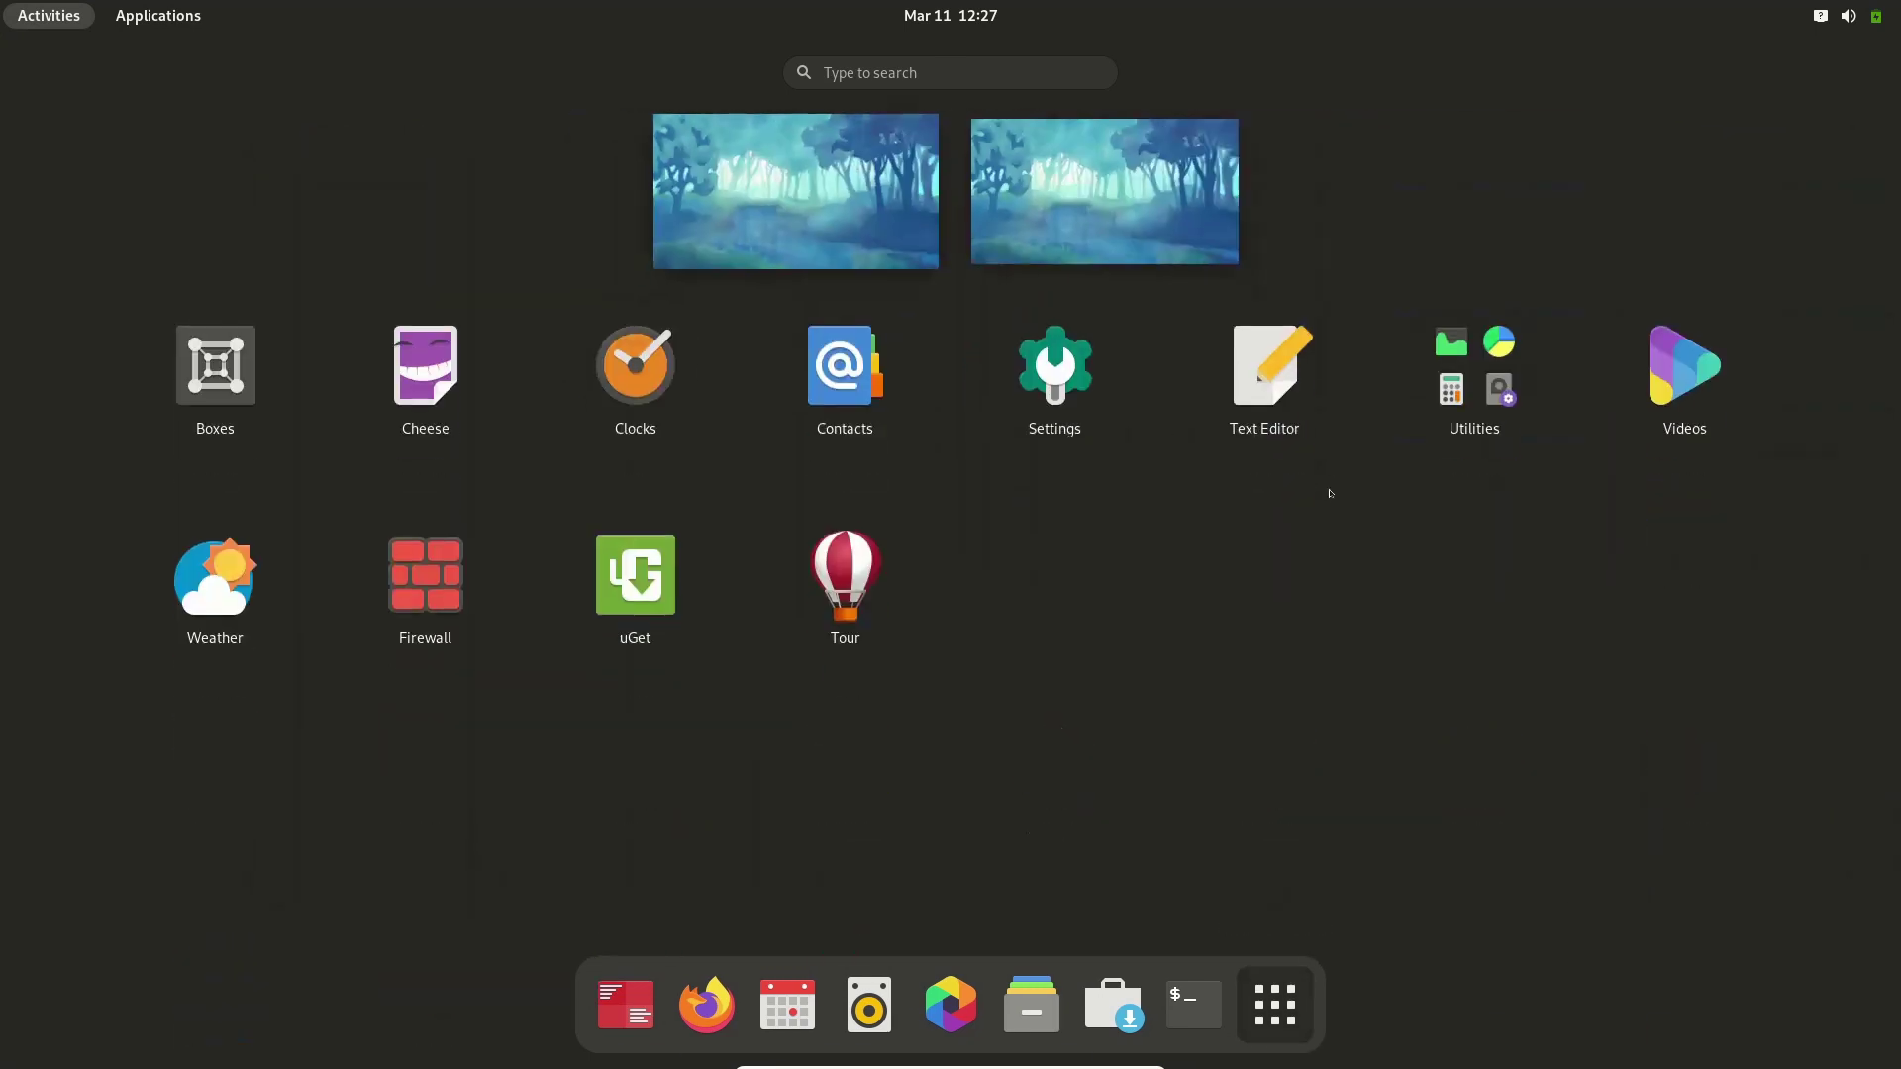
pyautogui.click(1463, 390)
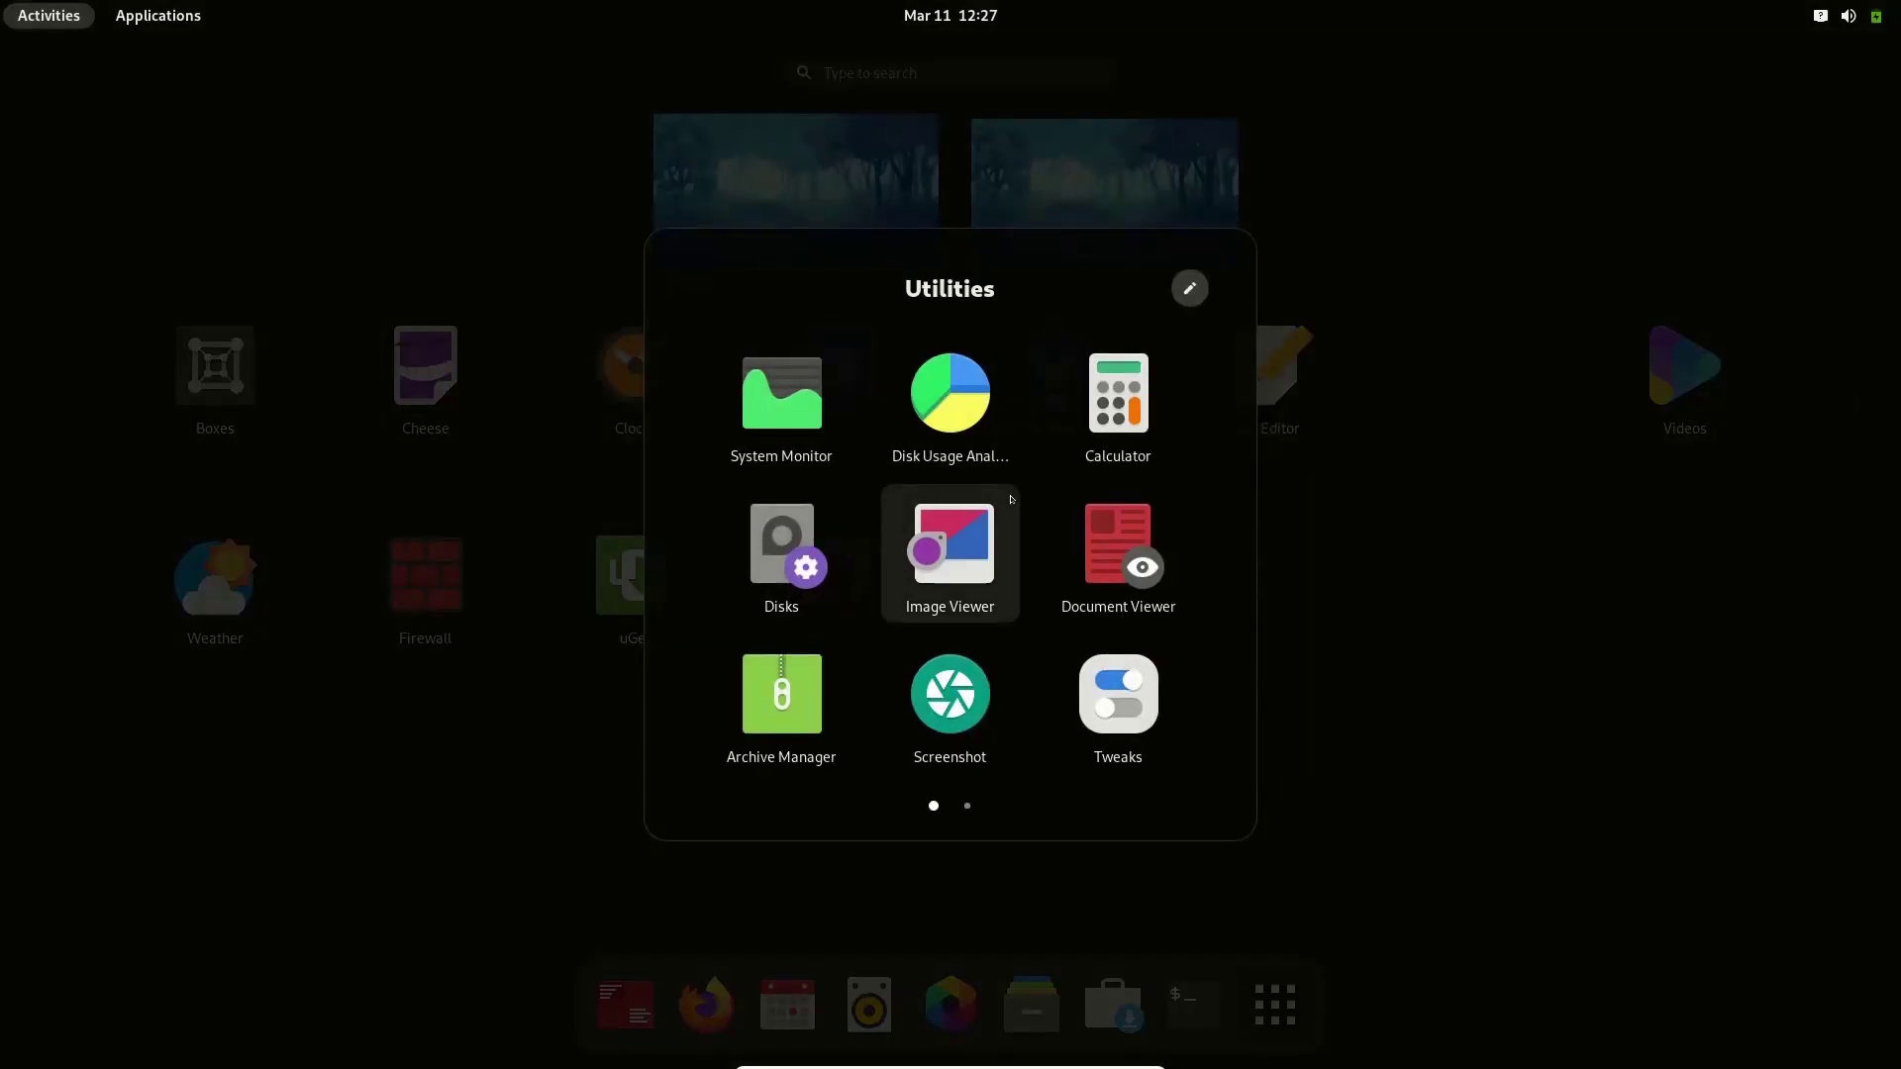
pyautogui.scroll(-1, 1050, 554)
pyautogui.scroll(1, 1099, 623)
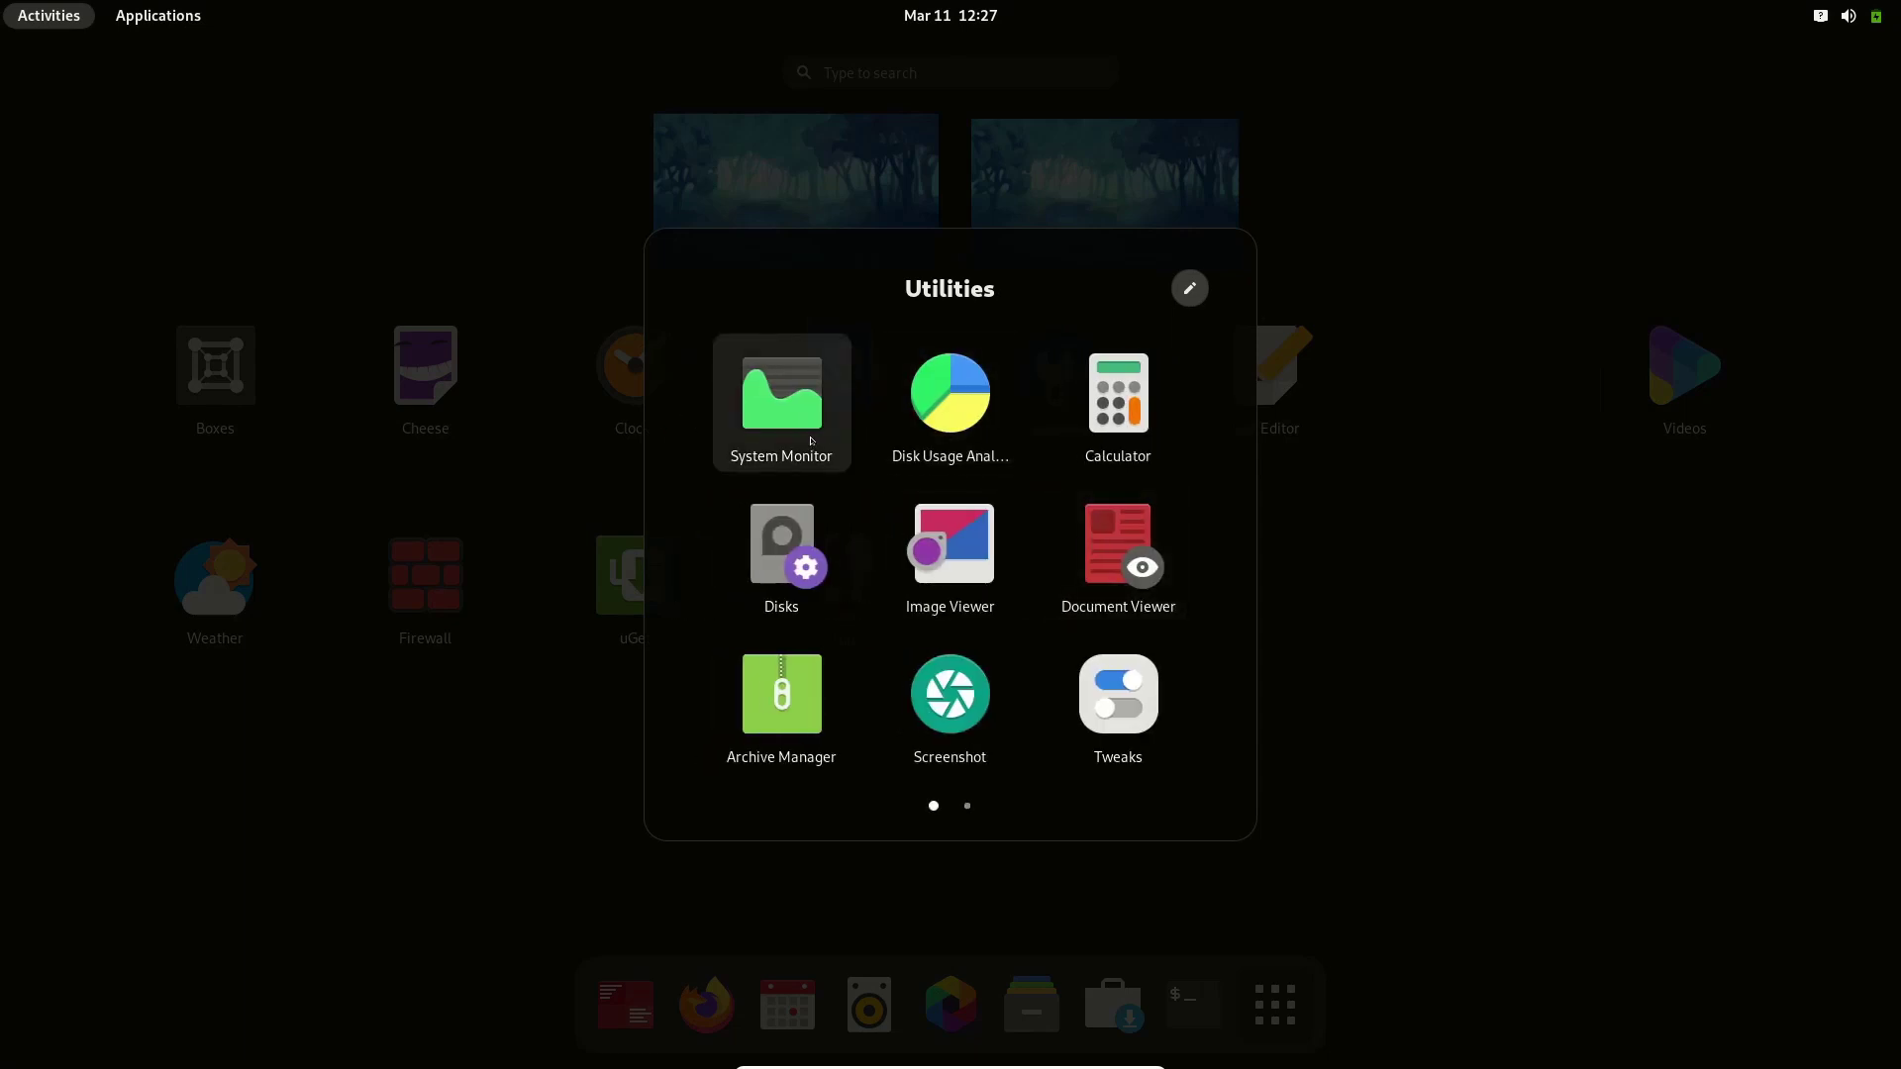
pyautogui.click(1710, 632)
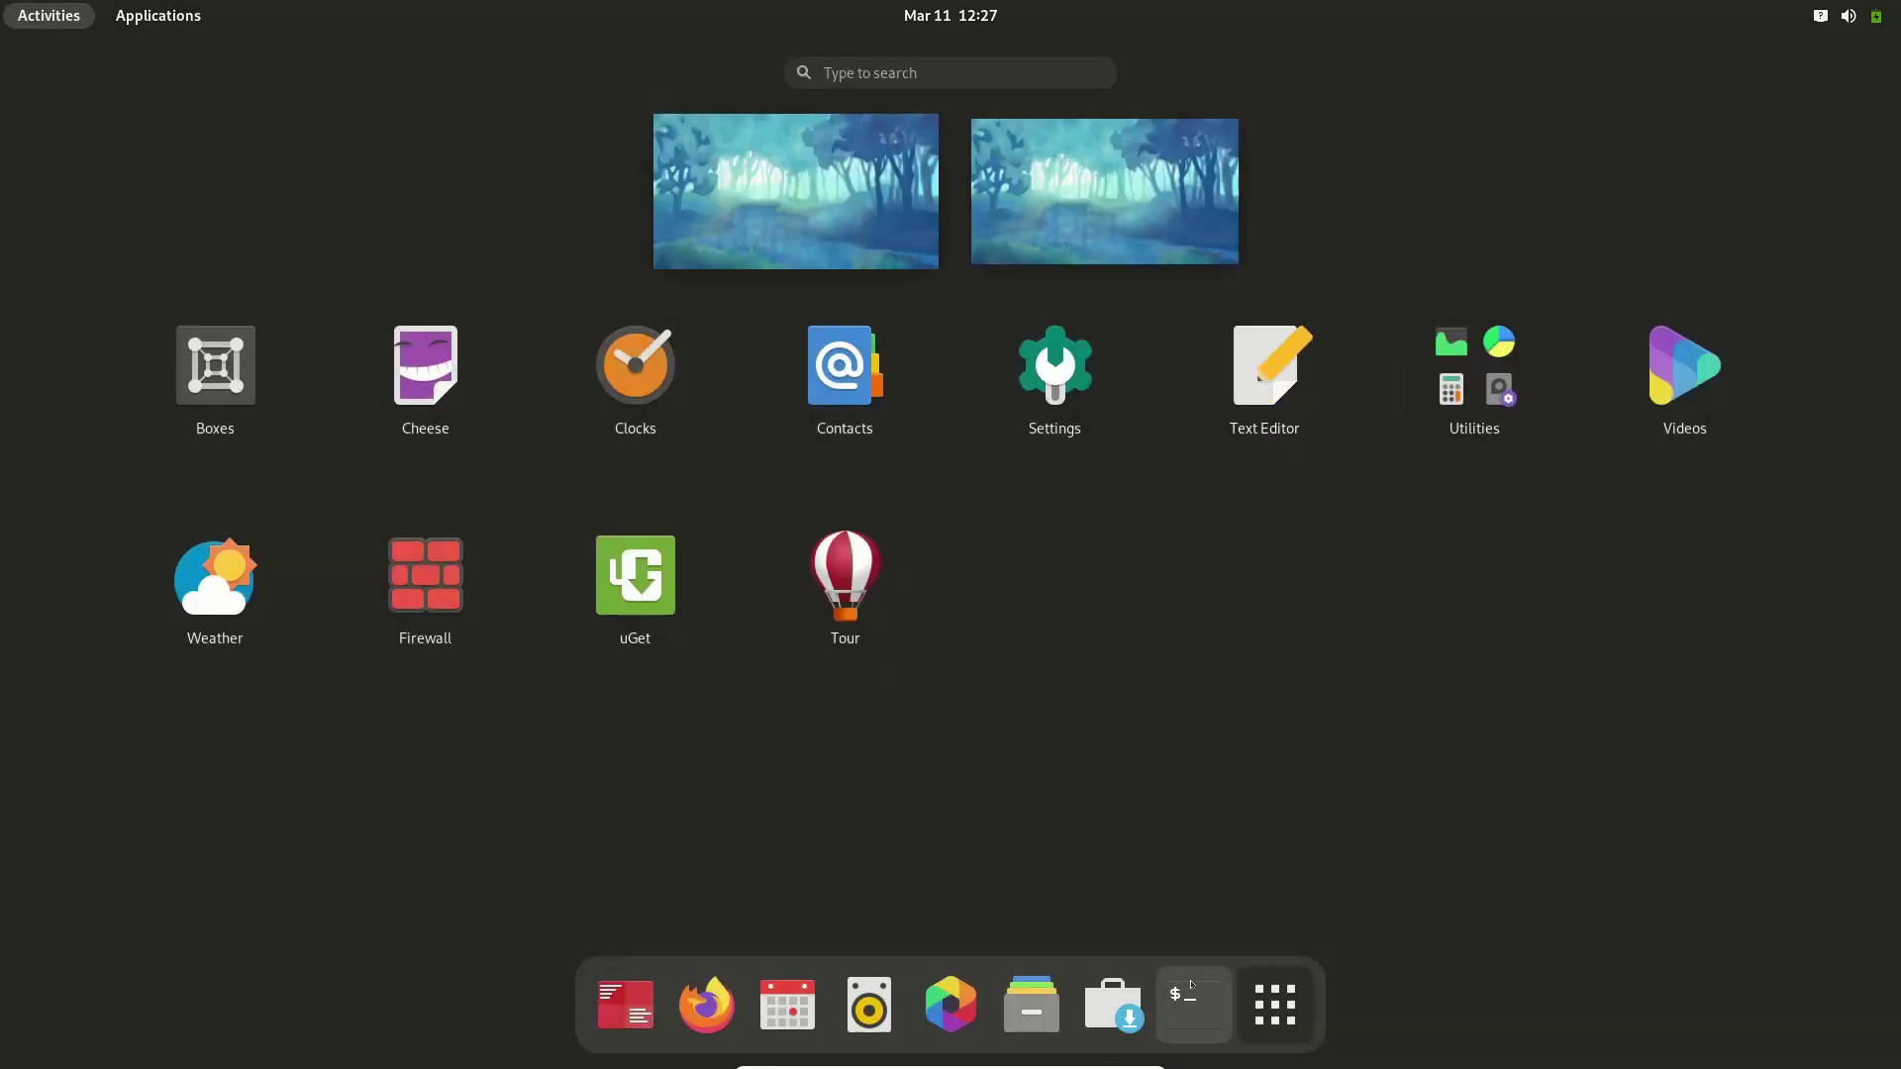
pyautogui.click(626, 1005)
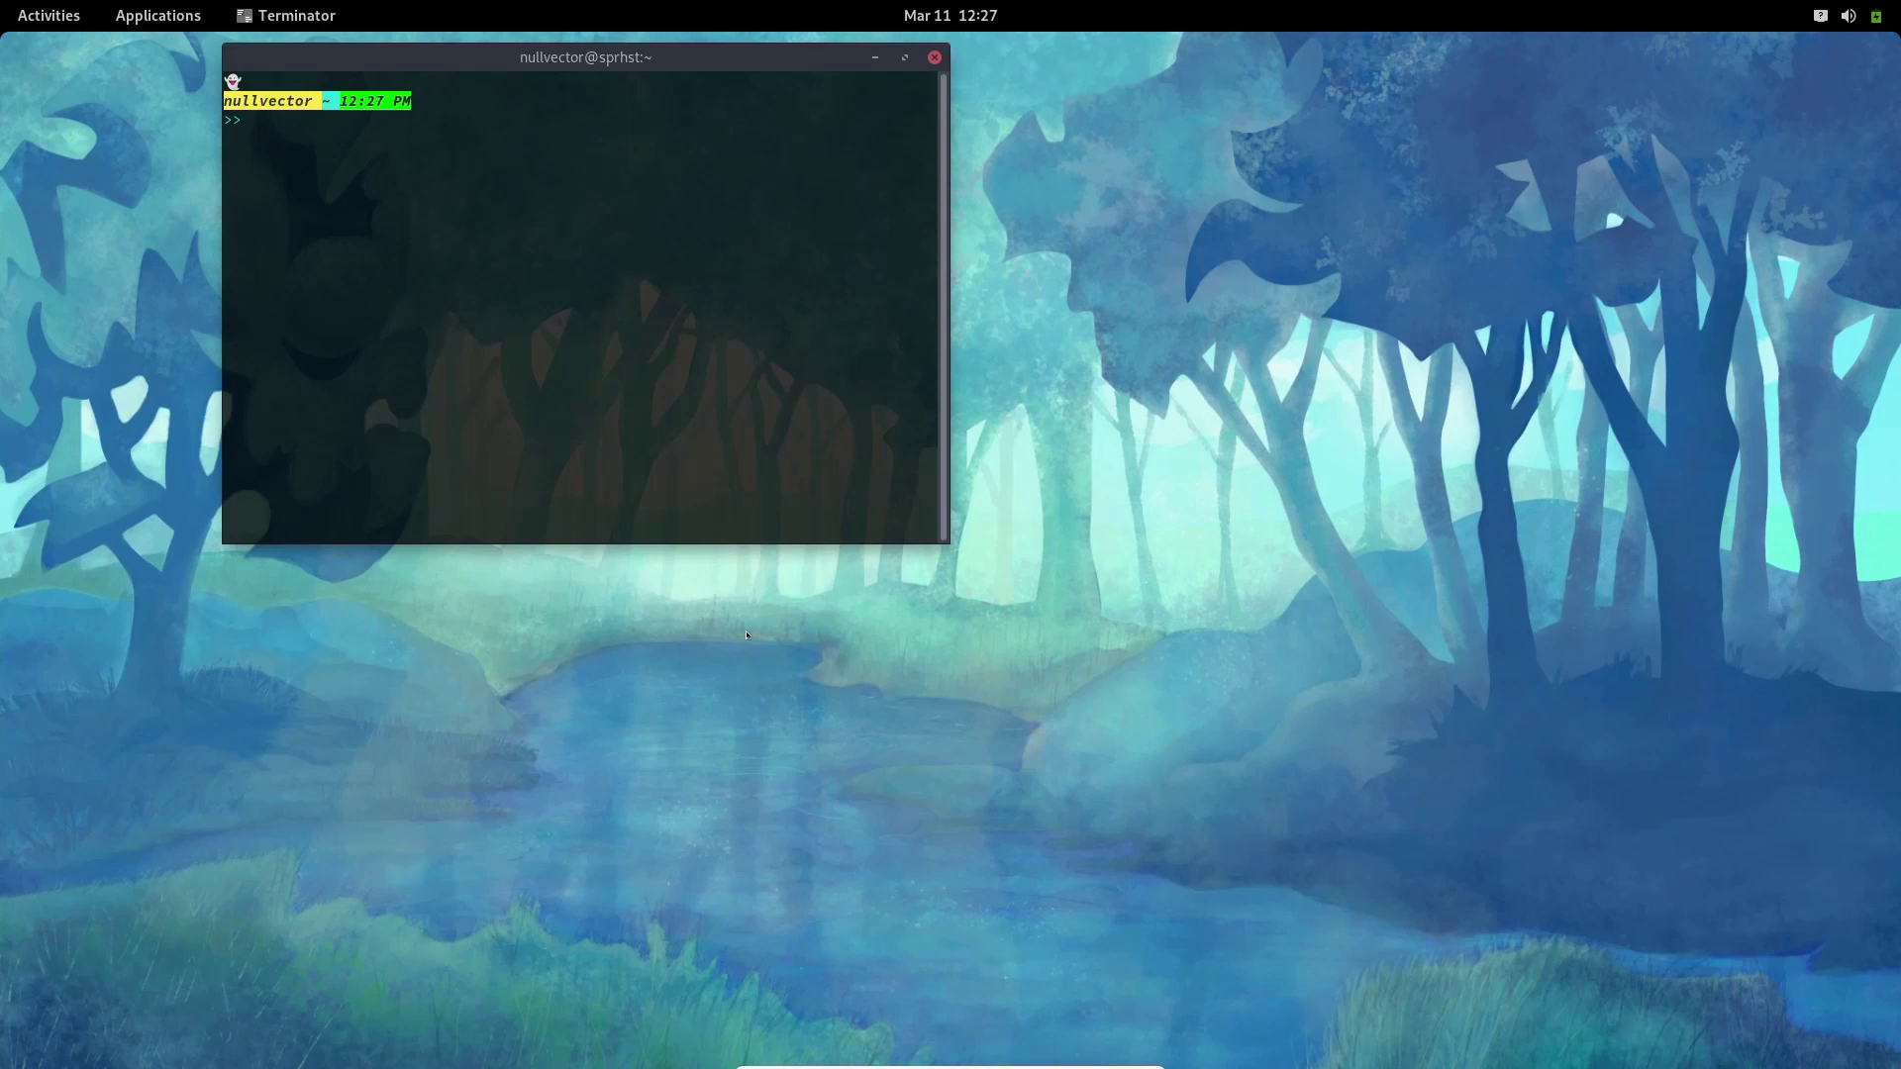
# Enlarge the Terminator font two steps, then make the window bigger and move it toward the centre
pyautogui.hotkey('ctrl', '+')
pyautogui.hotkey('ctrl', '+')
pyautogui.hotkey('ctrl', '+')
pyautogui.hotkey('ctrl', '+')
pyautogui.hotkey('ctrl', '+')
pyautogui.hotkey('ctrl', '+')
pyautogui.hotkey('ctrl', '+')
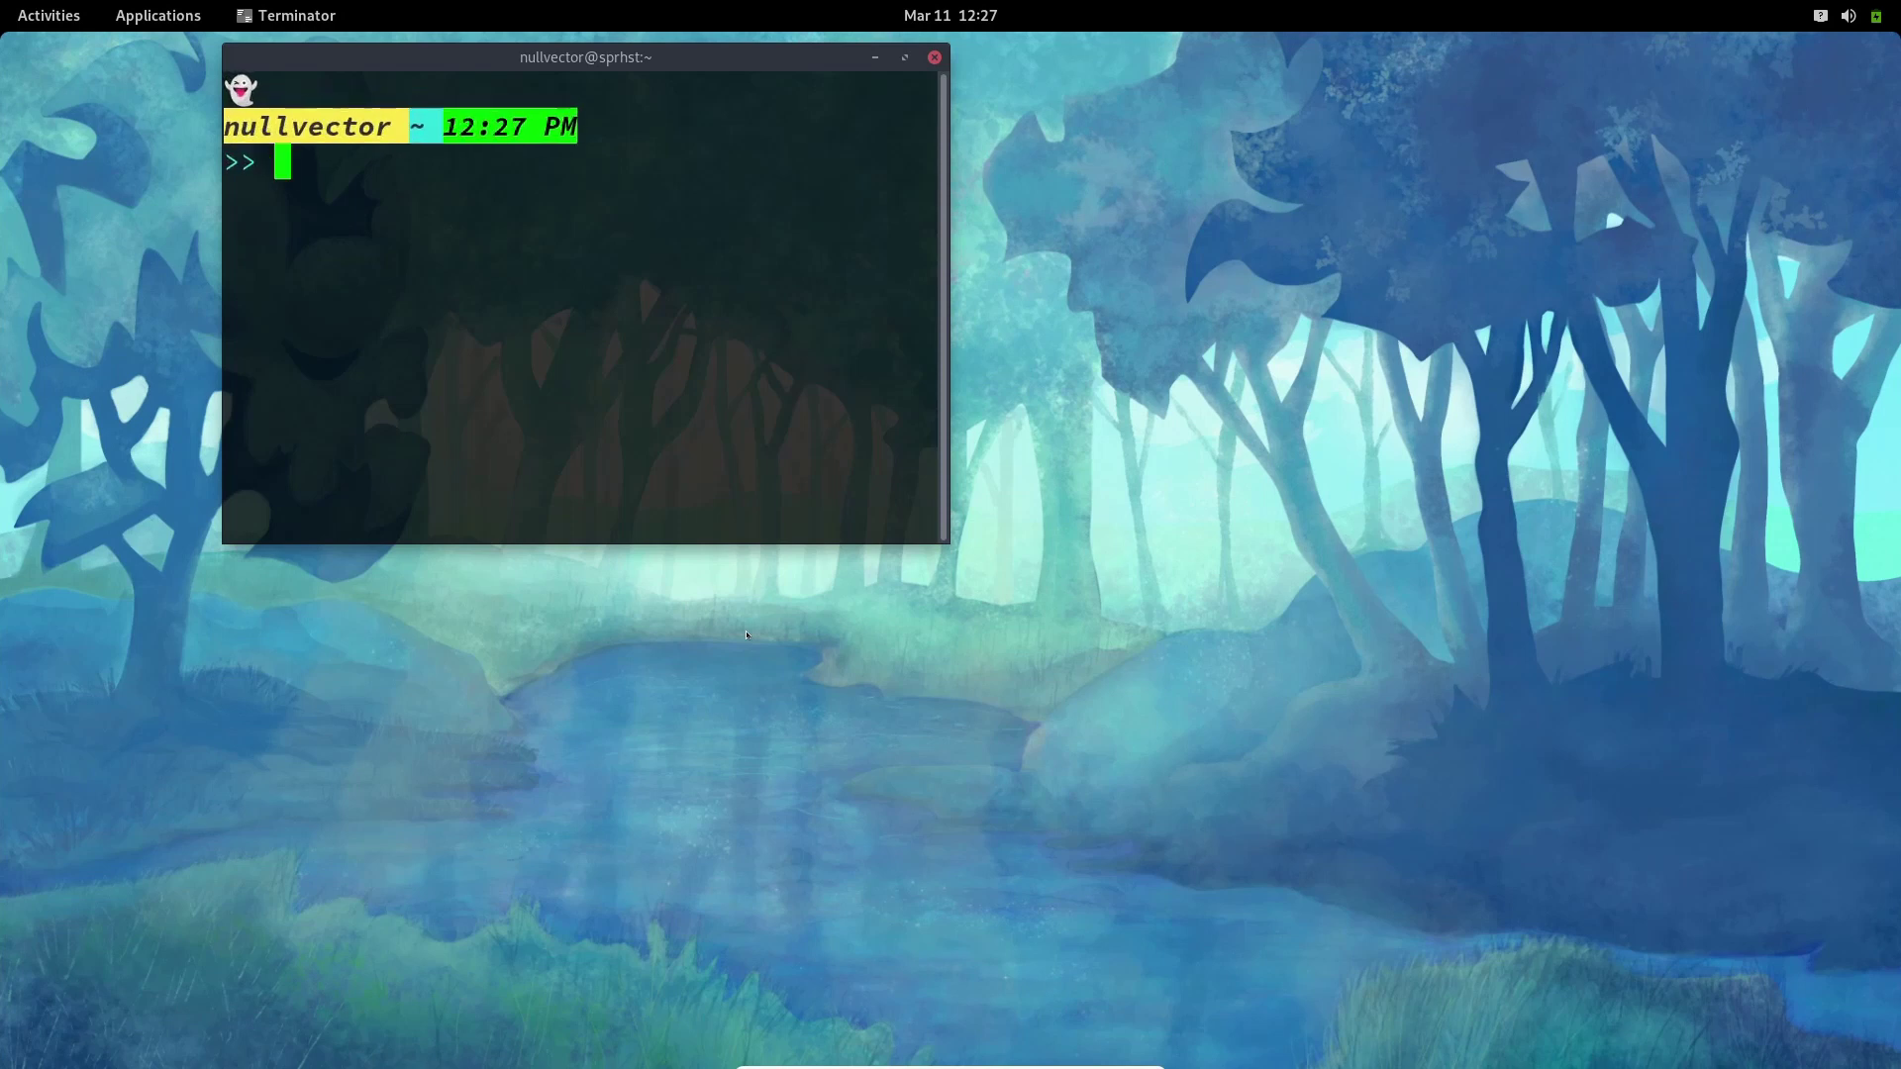
pyautogui.hotkey('ctrl', '+')
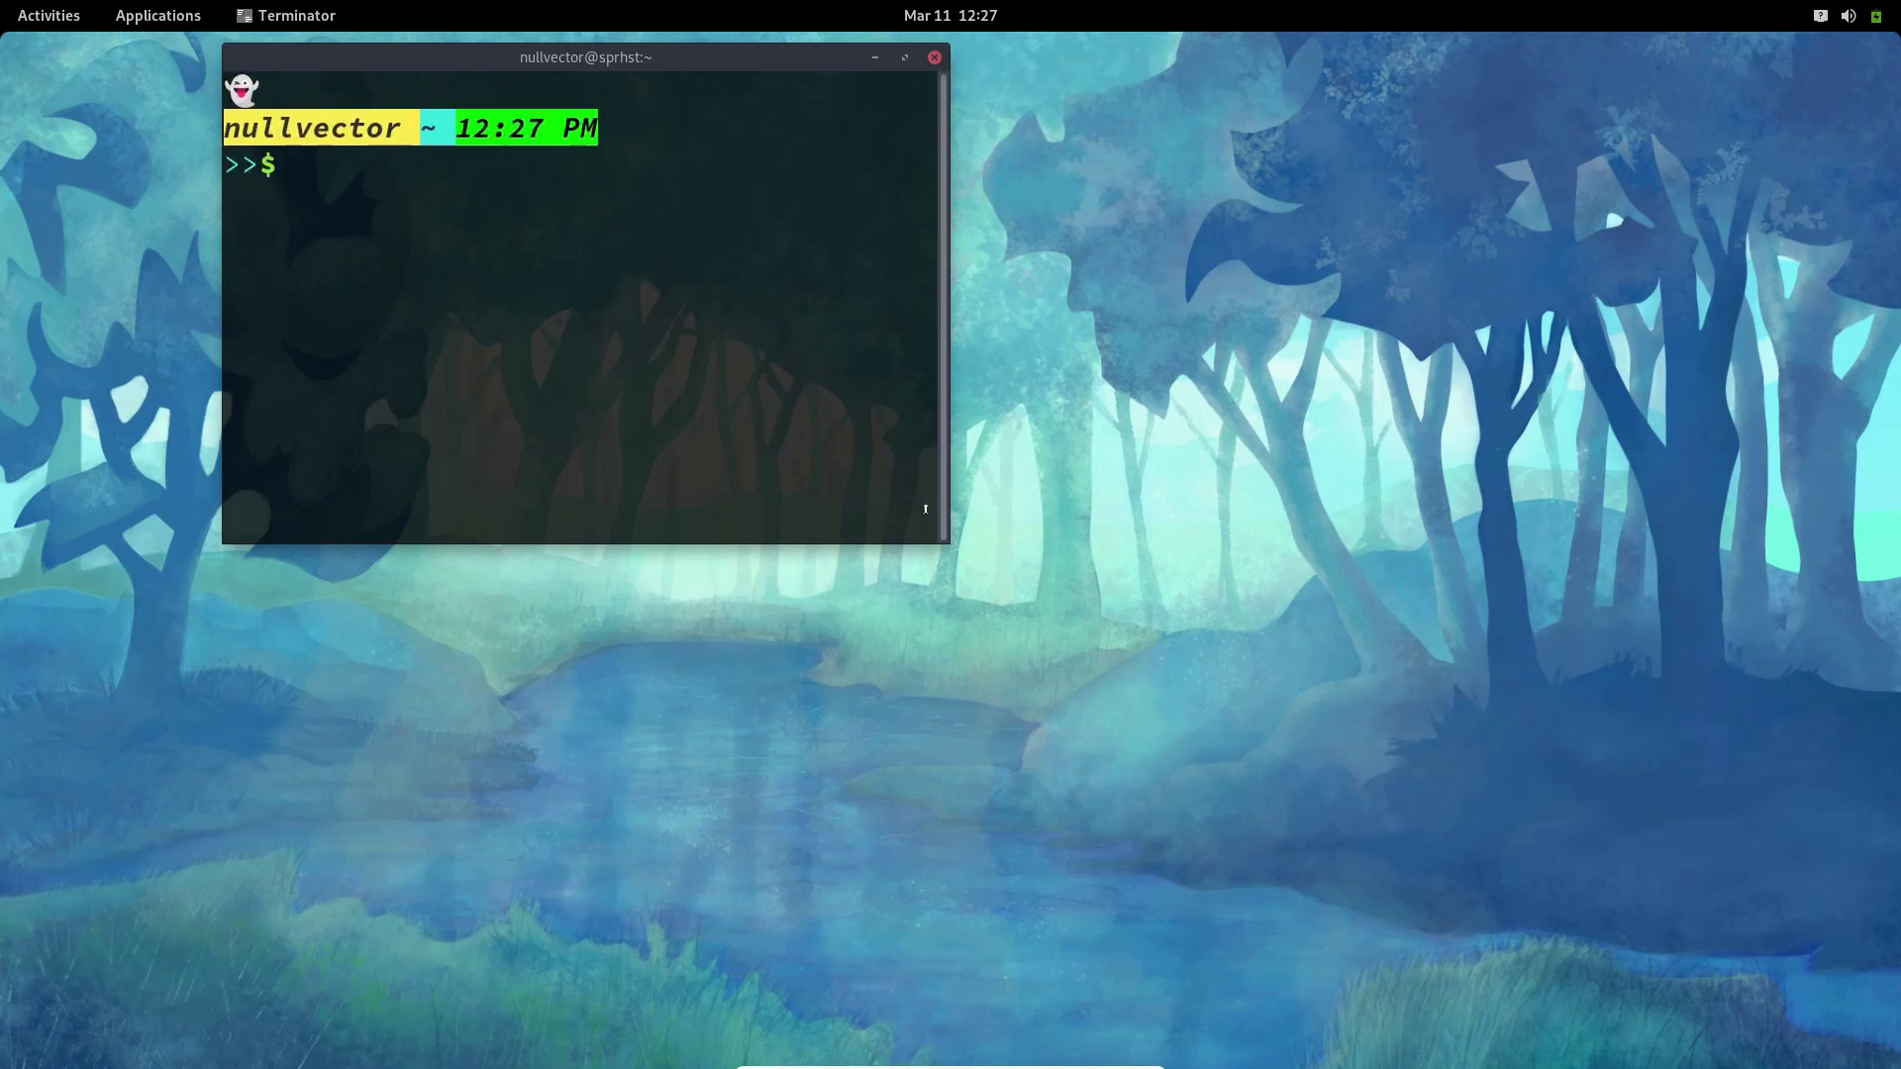
pyautogui.moveTo(947, 544); pyautogui.dragTo(1422, 750)
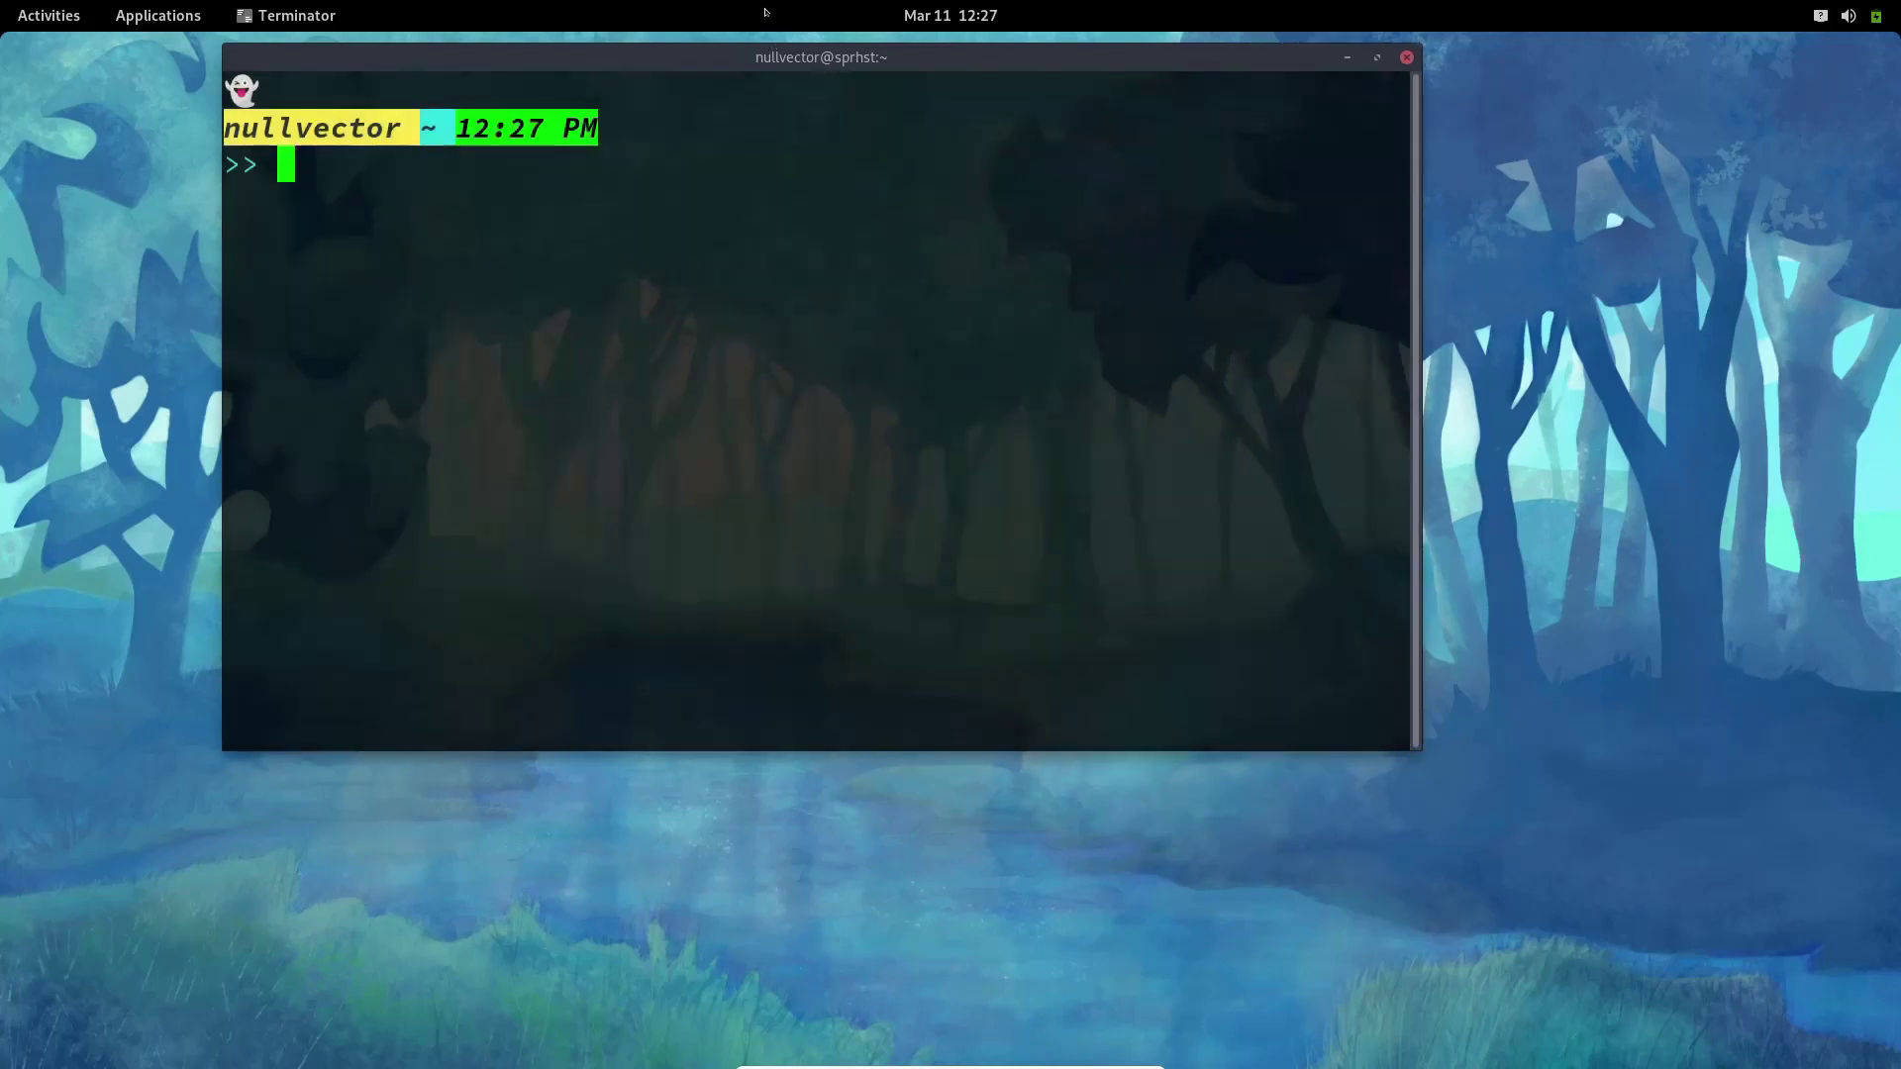
pyautogui.moveTo(752, 57); pyautogui.dragTo(870, 102)
# Run the alsa command, then clear the terminal screen
pyautogui.write('als')
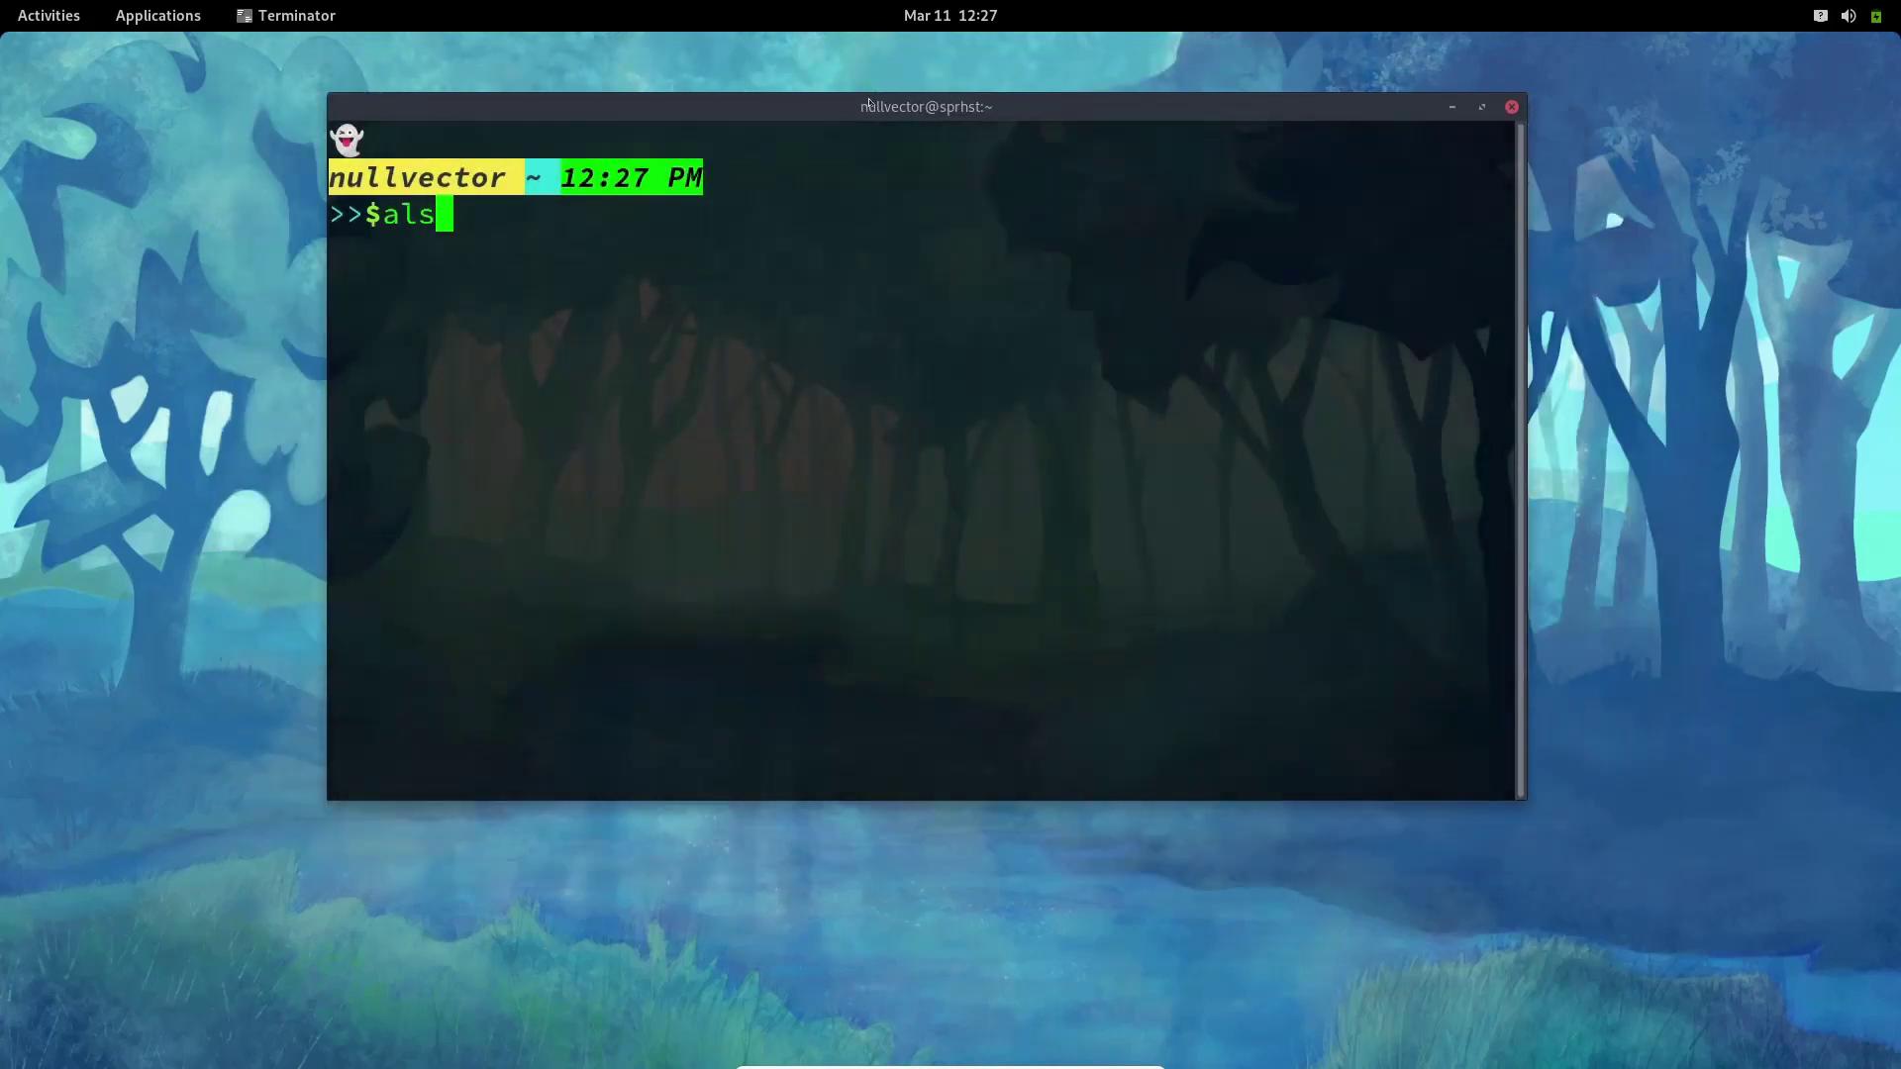
pyautogui.write('a')
pyautogui.press('Return')
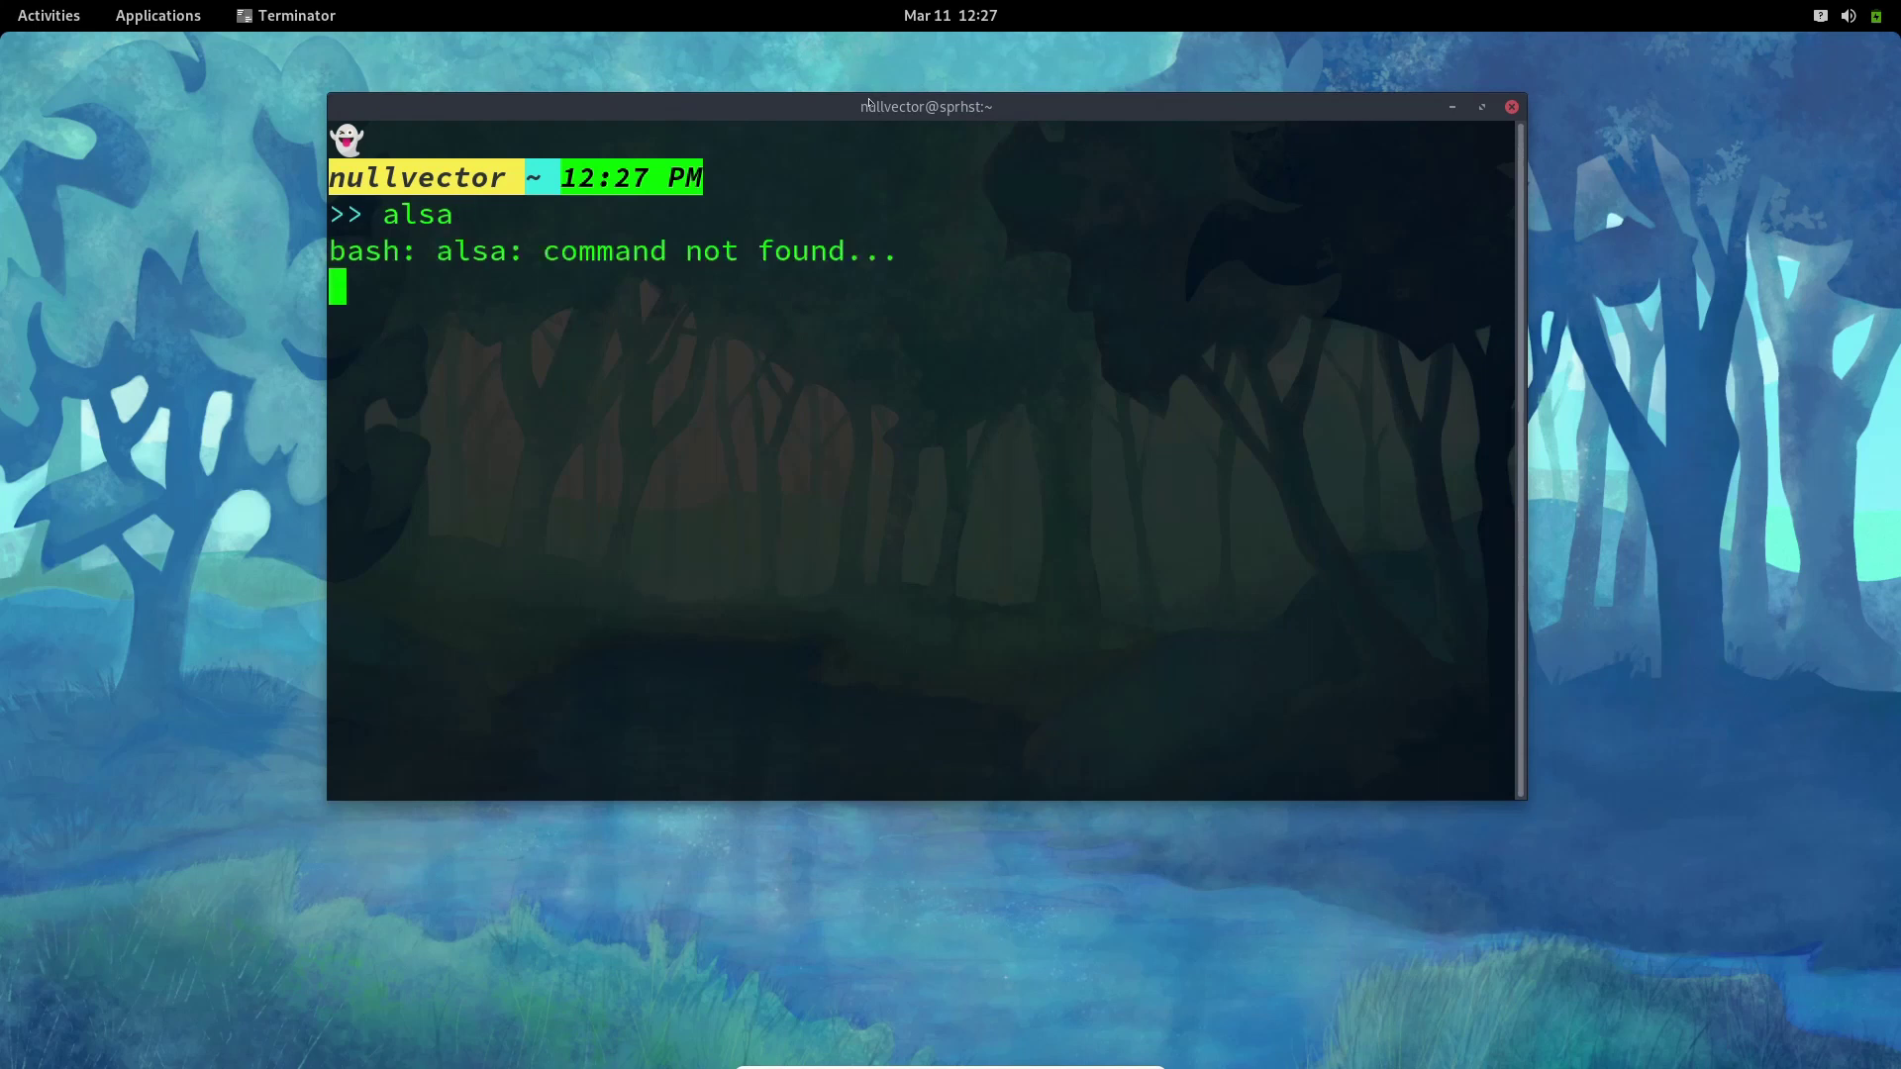
pyautogui.write(';')
pyautogui.hotkey('ctrl', 'l')
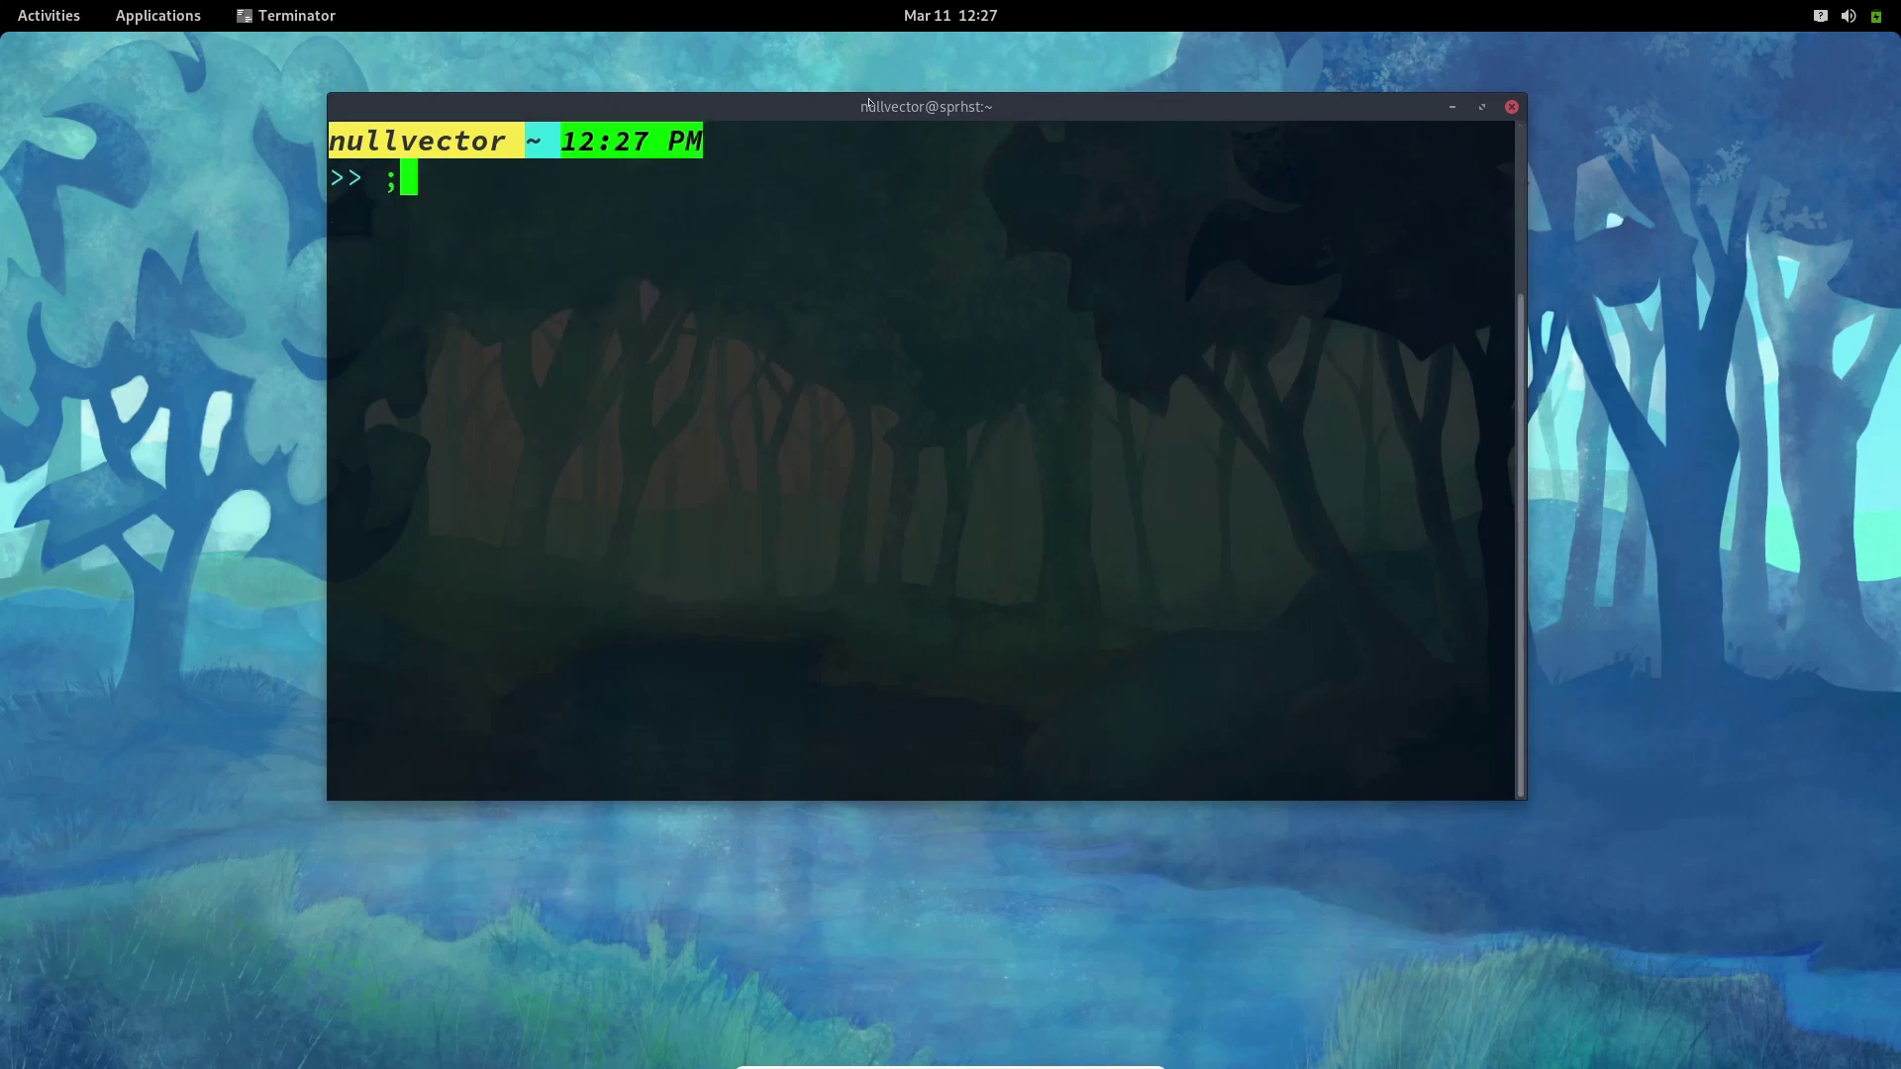
pyautogui.press('BackSpace')
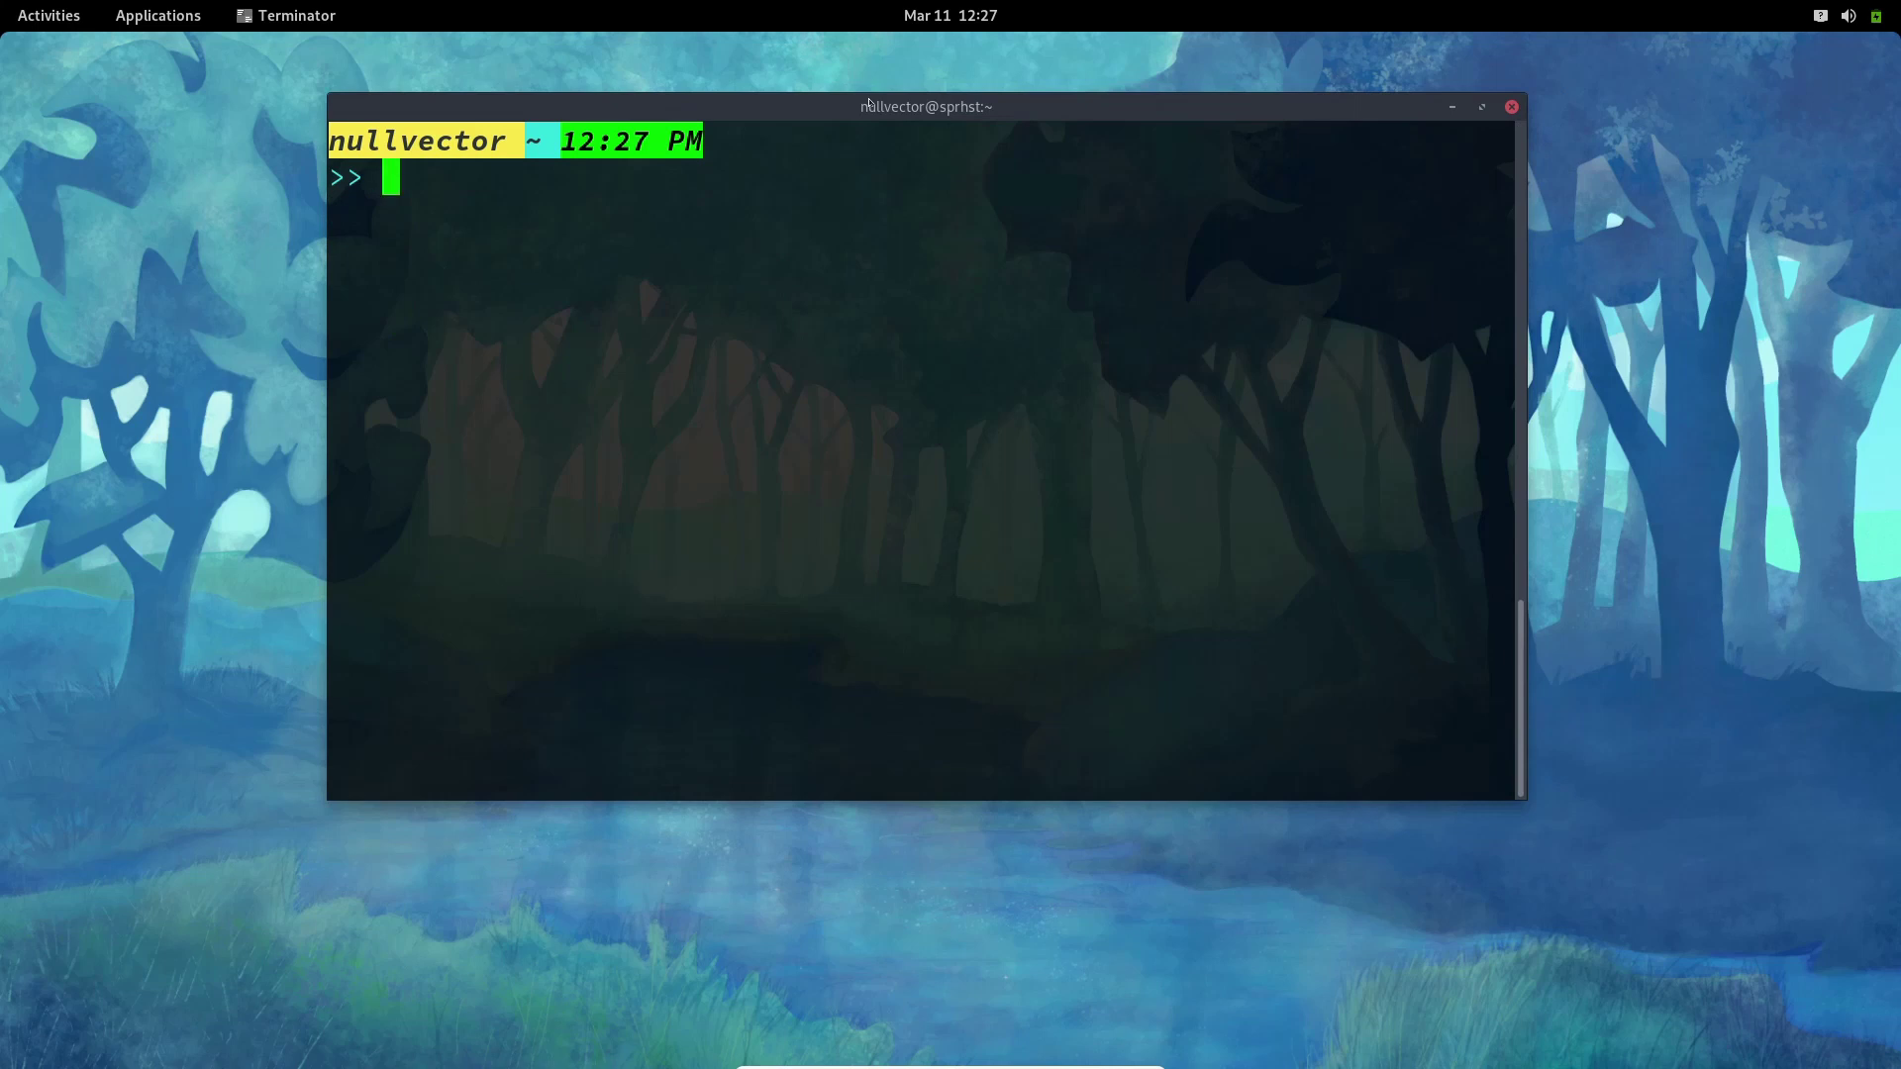
# Print /etc/pipewire/pipewire-pulse.conf with cat, using Tab completion for the path
pyautogui.write('cat /etc/pip')
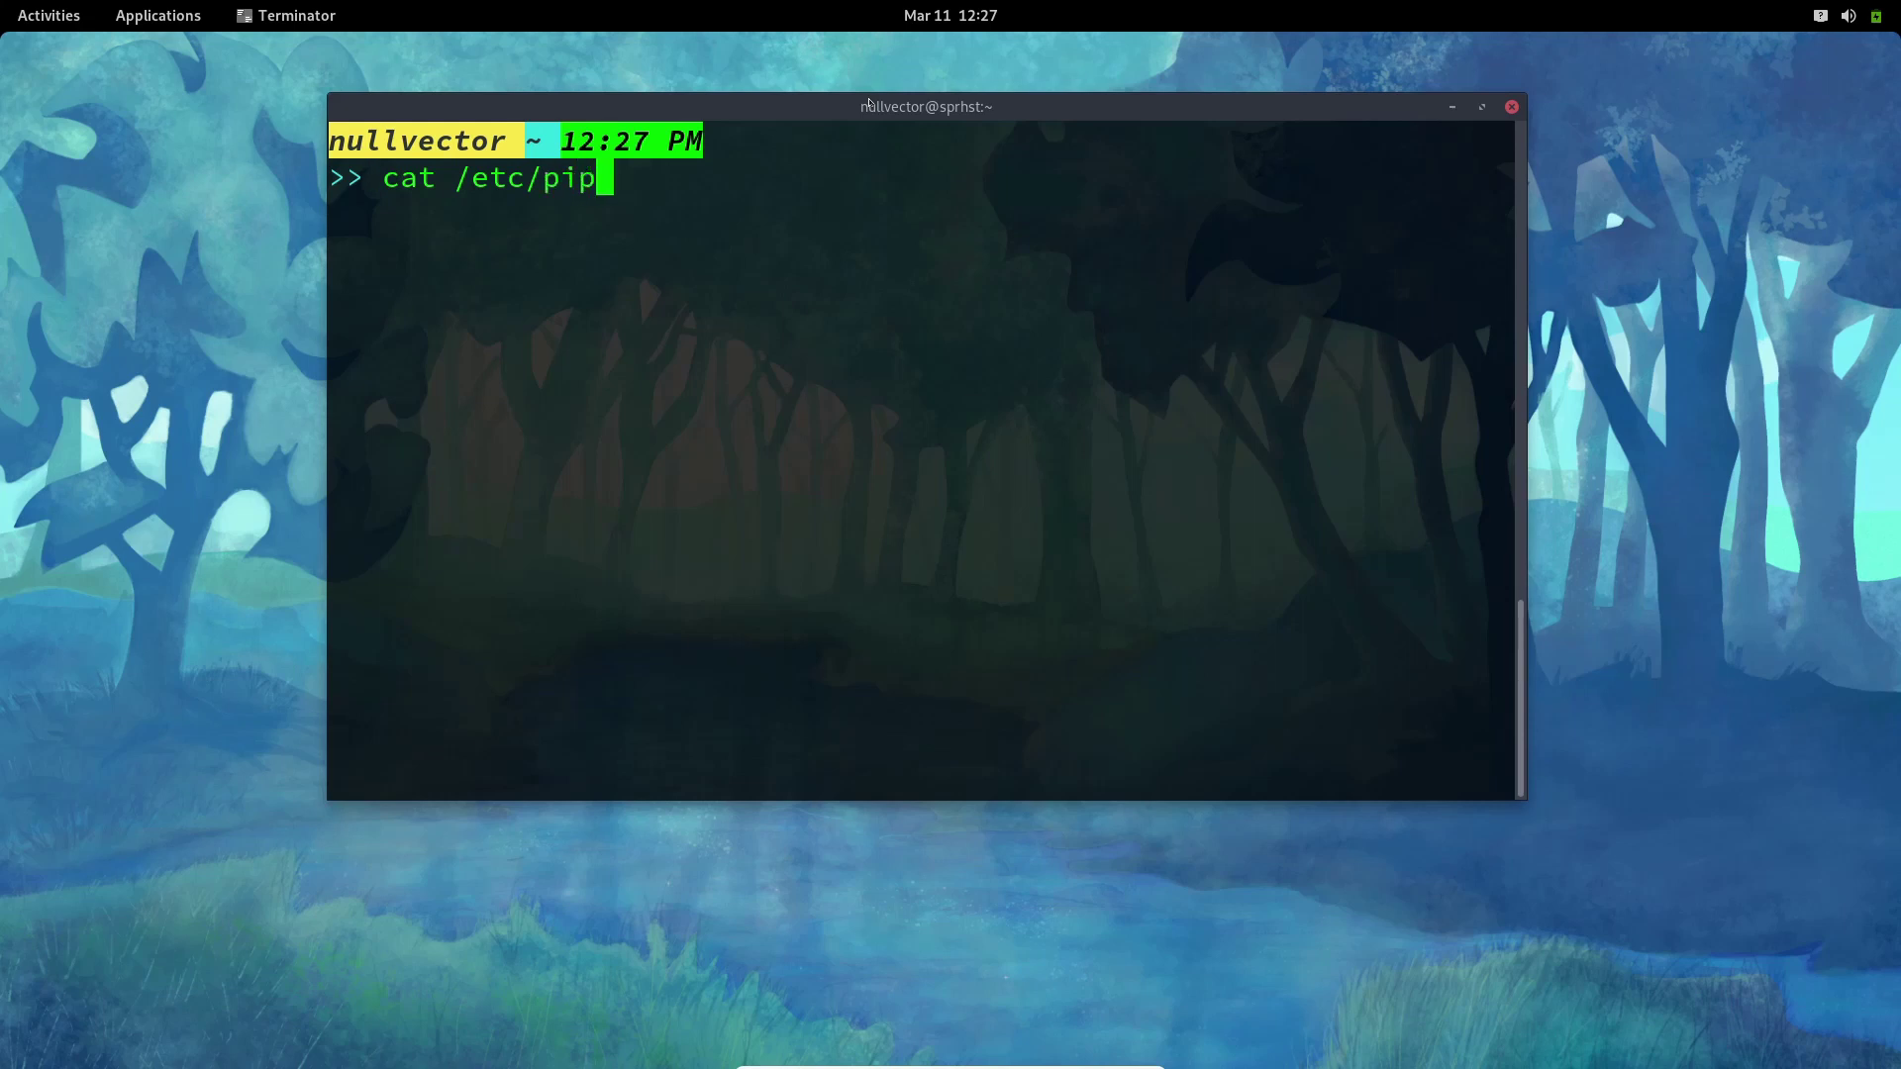
pyautogui.press('Tab')
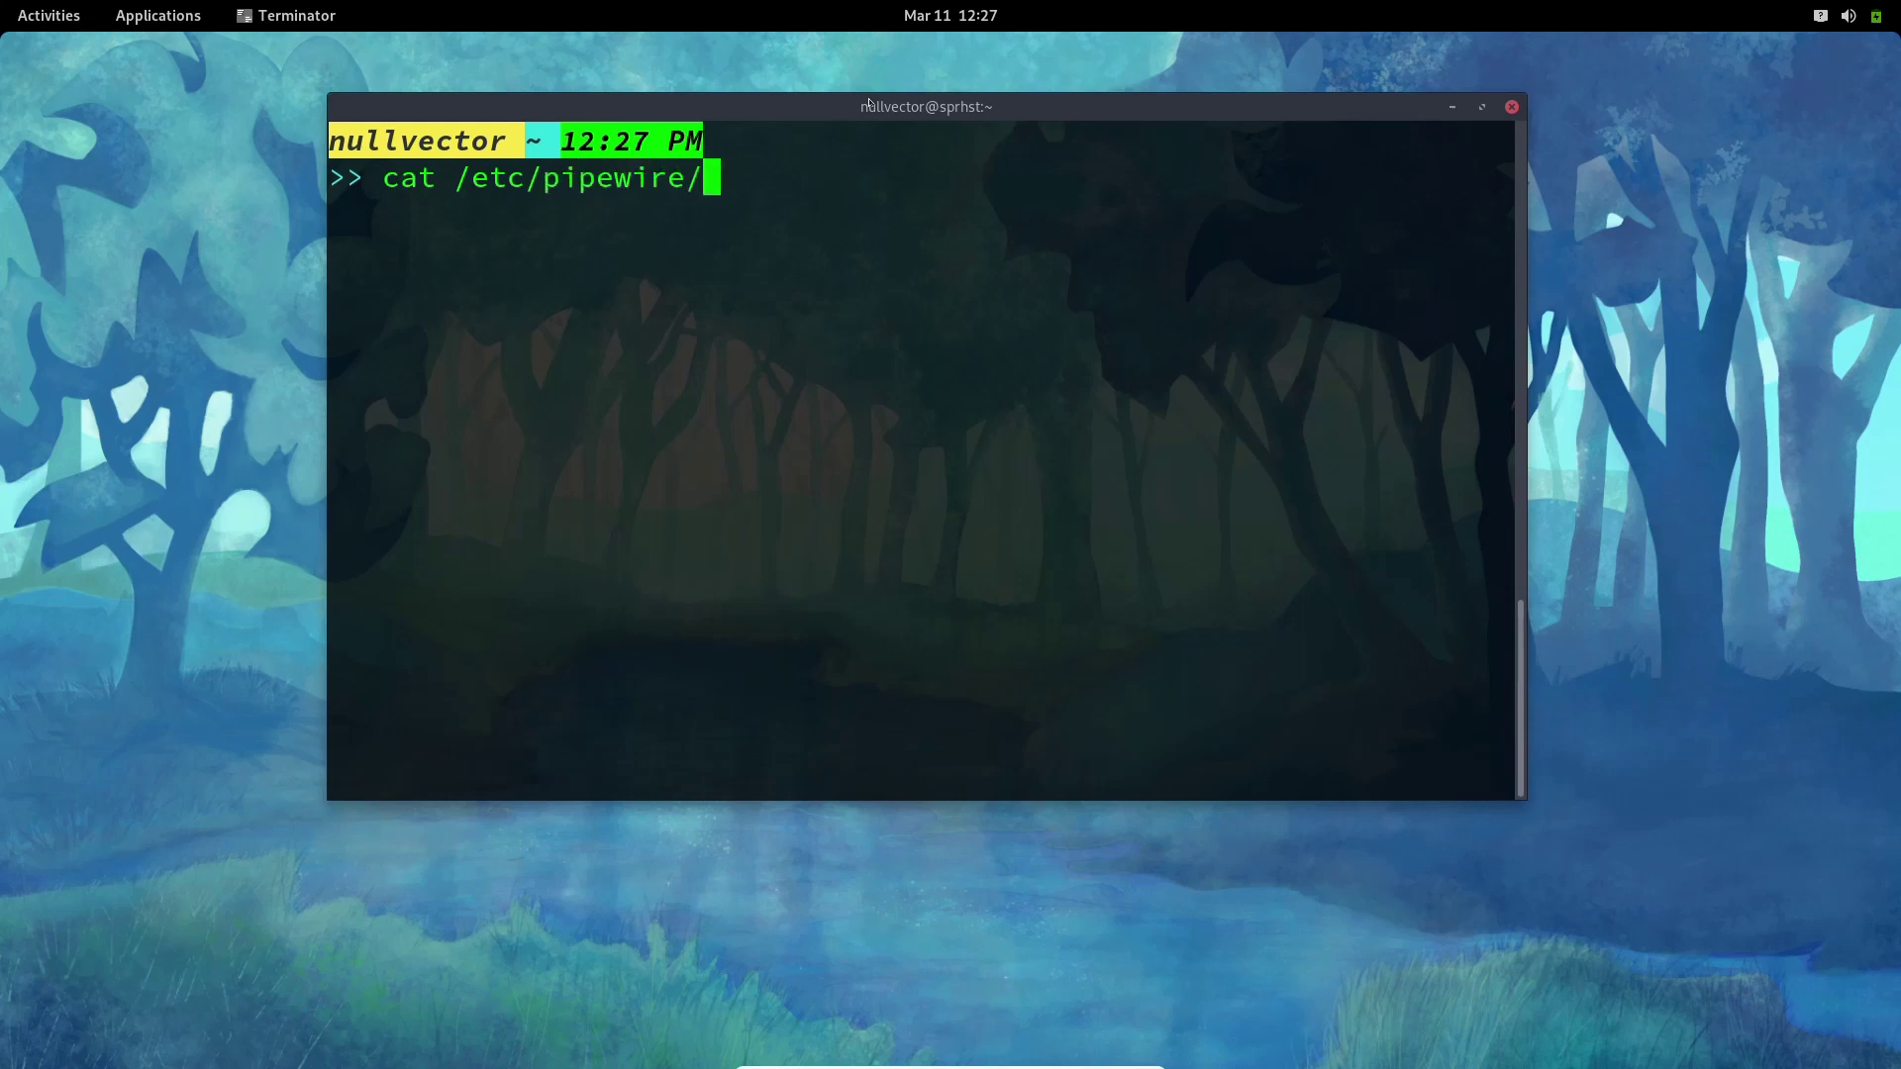
pyautogui.write('pip')
pyautogui.press('Tab')
pyautogui.write('=')
pyautogui.press('BackSpace')
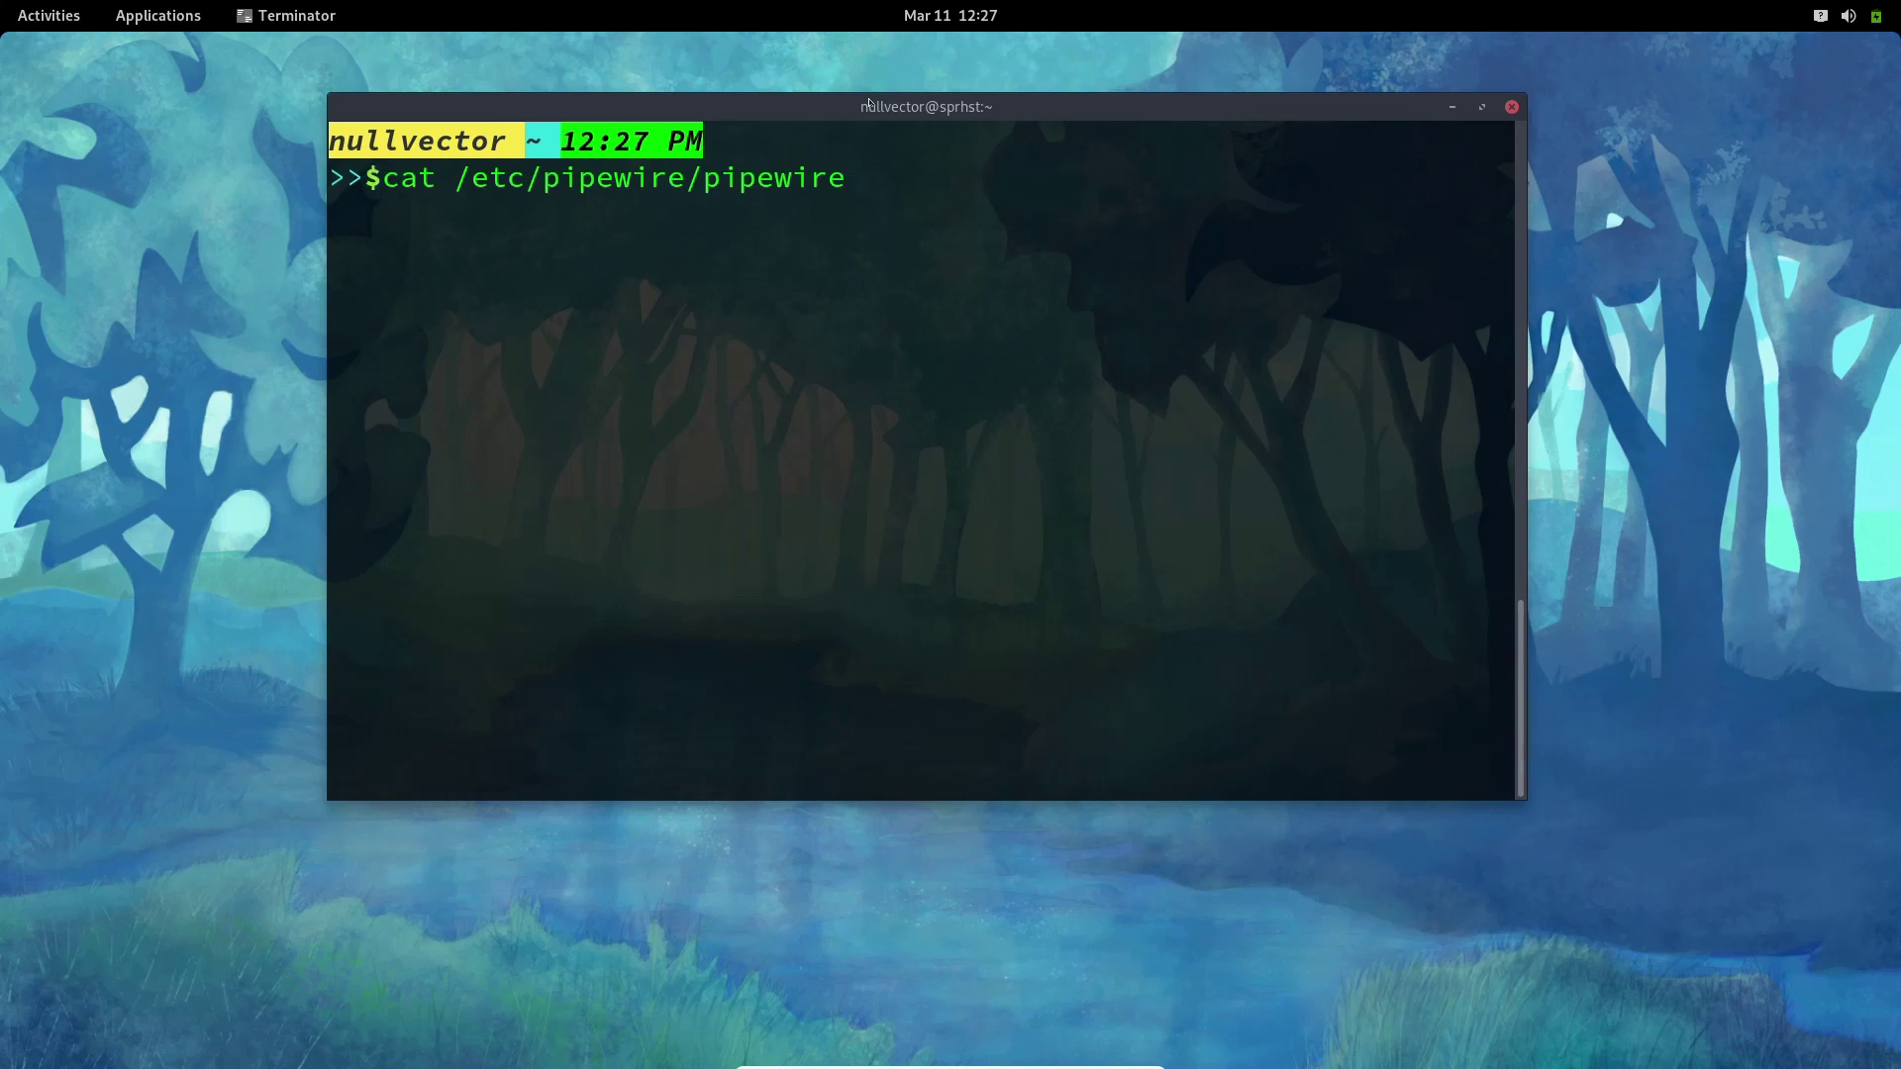
pyautogui.write('-')
pyautogui.press('Tab')
pyautogui.press('Return')
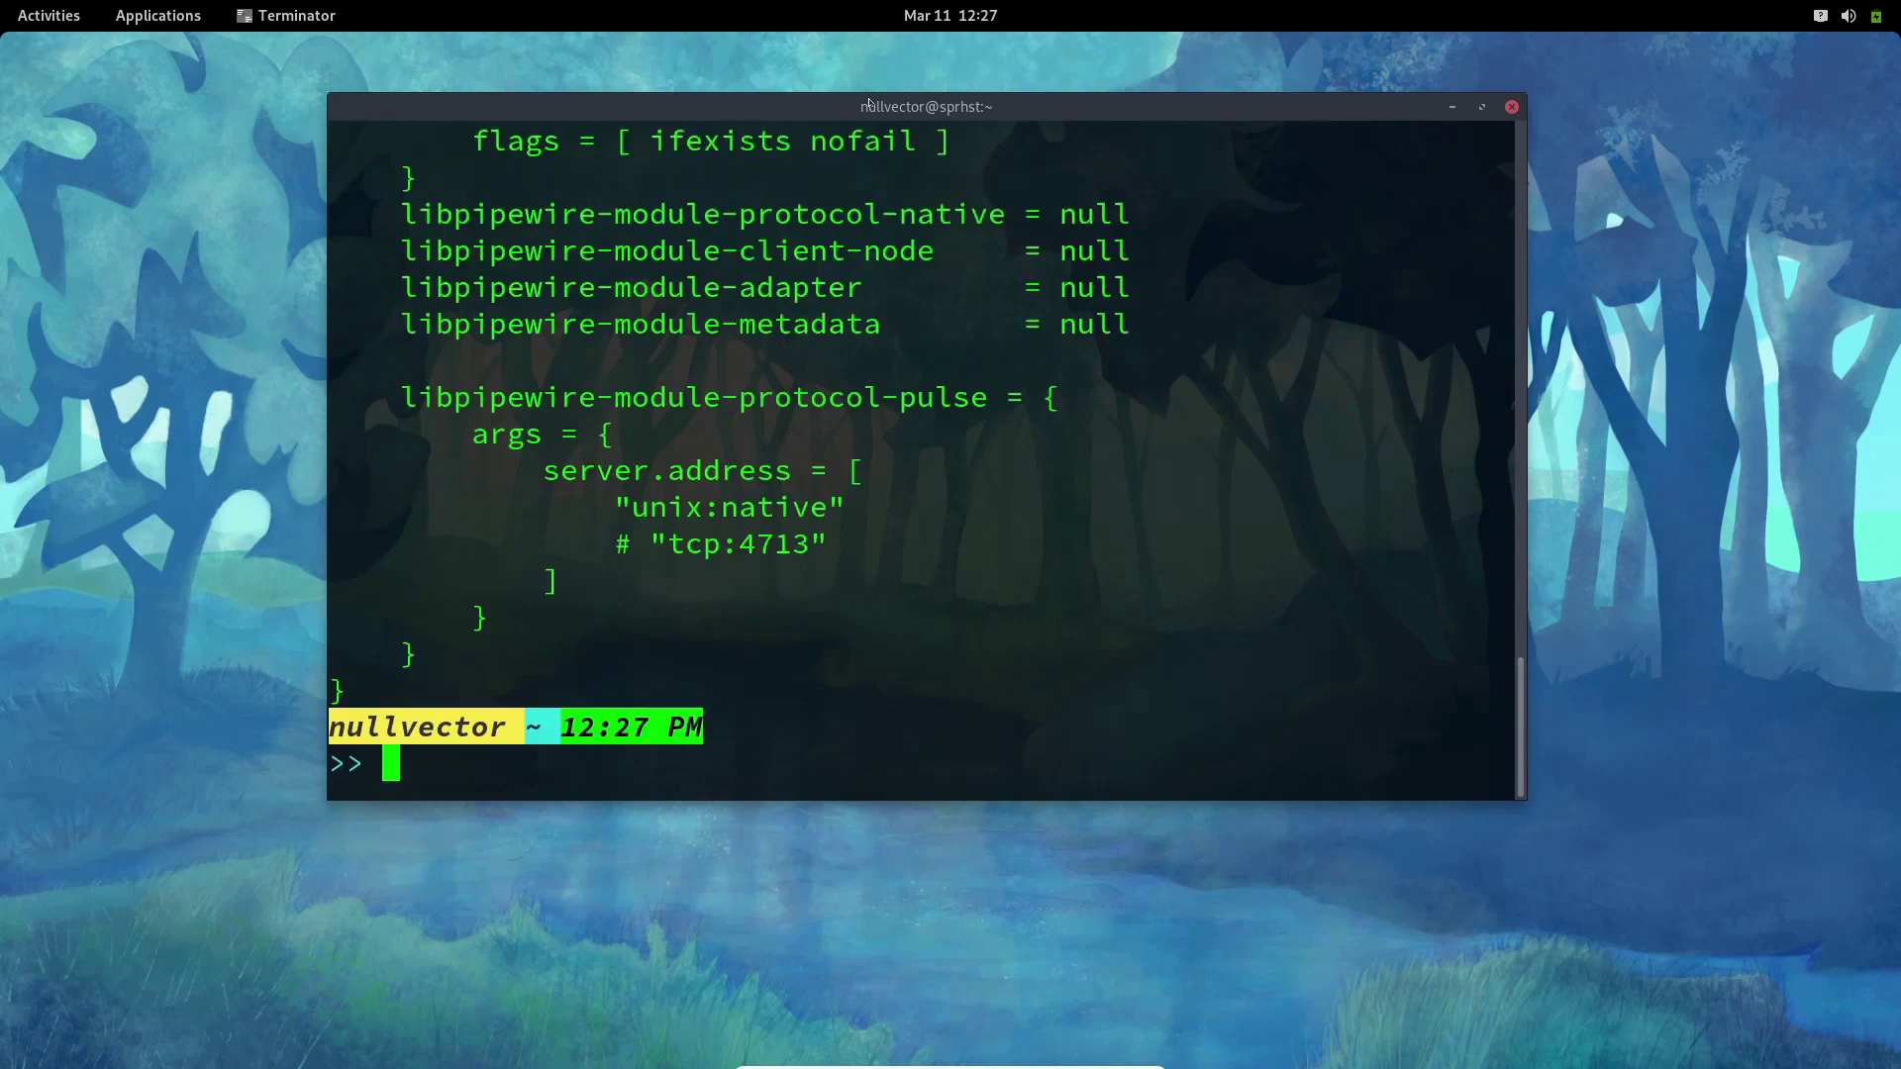
# Scroll through the printed config, then cancel the current command line
pyautogui.scroll(15, 1094, 437)
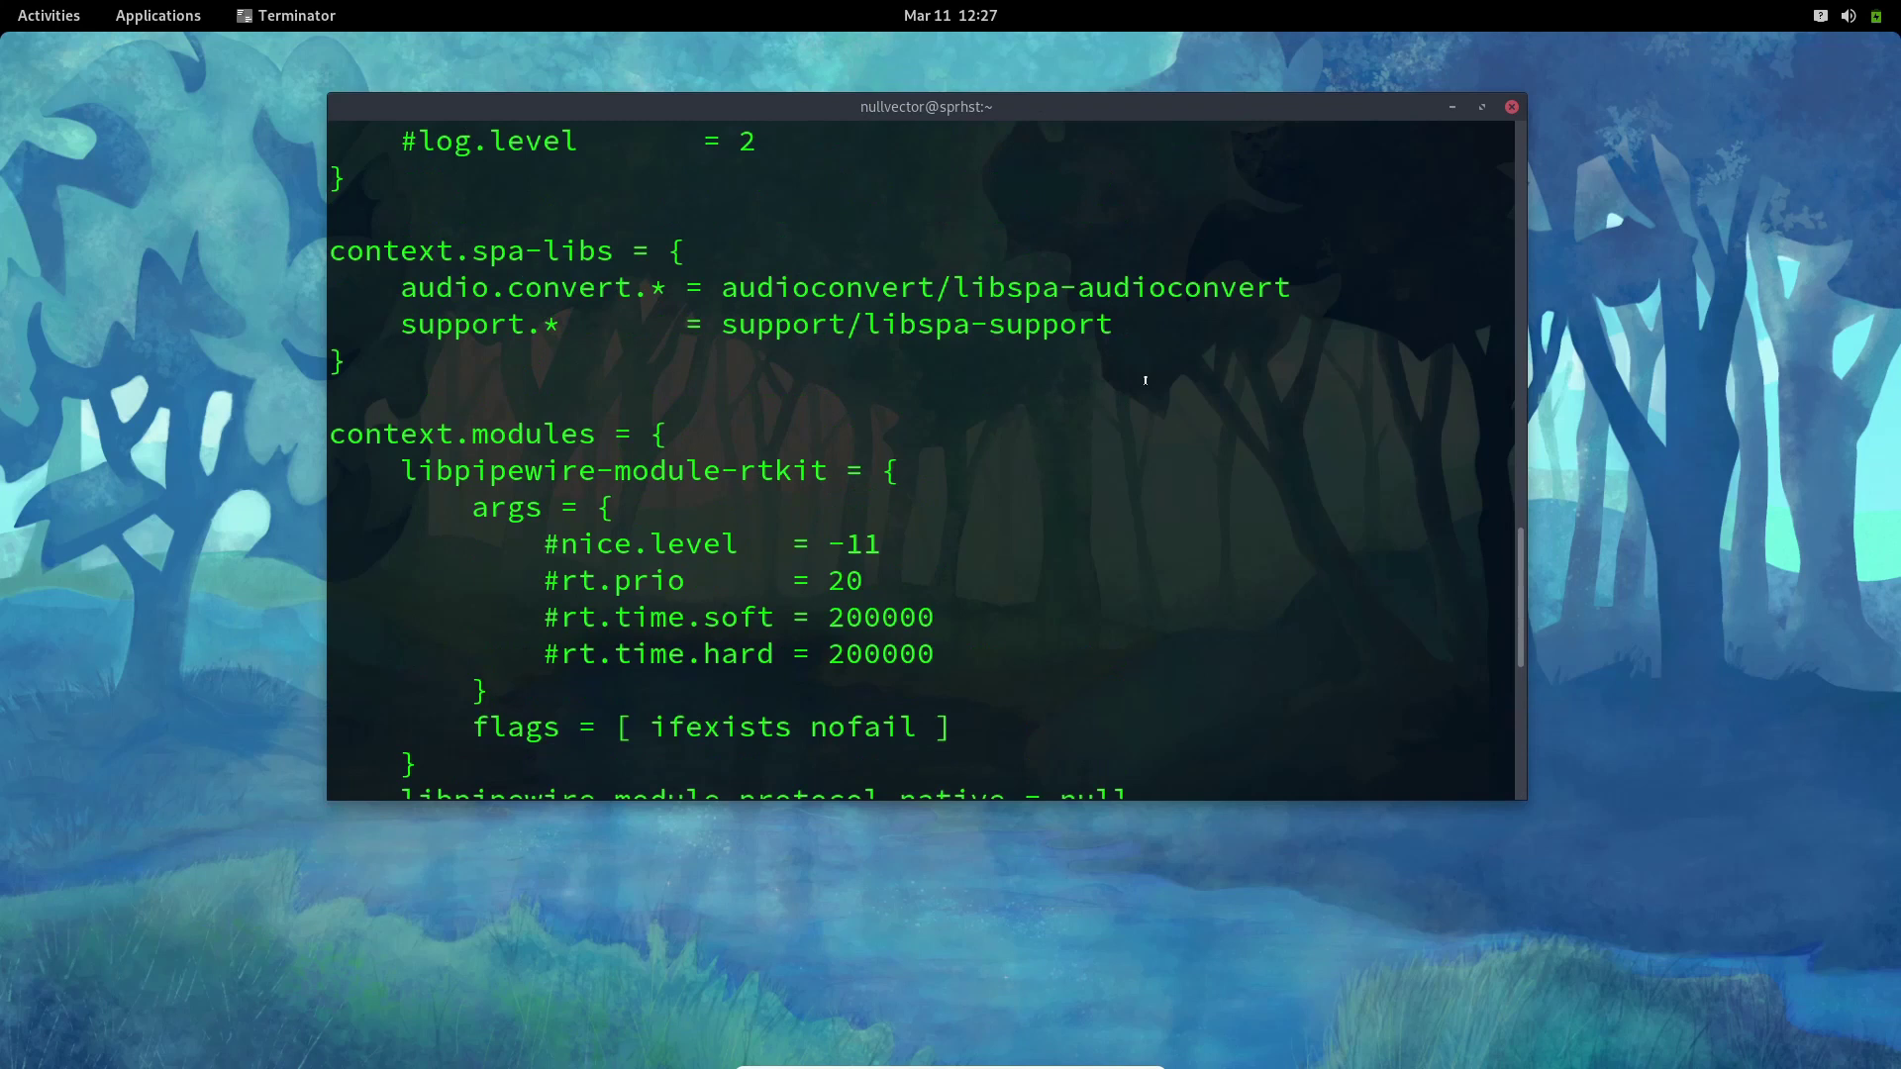
pyautogui.scroll(-6, 1094, 438)
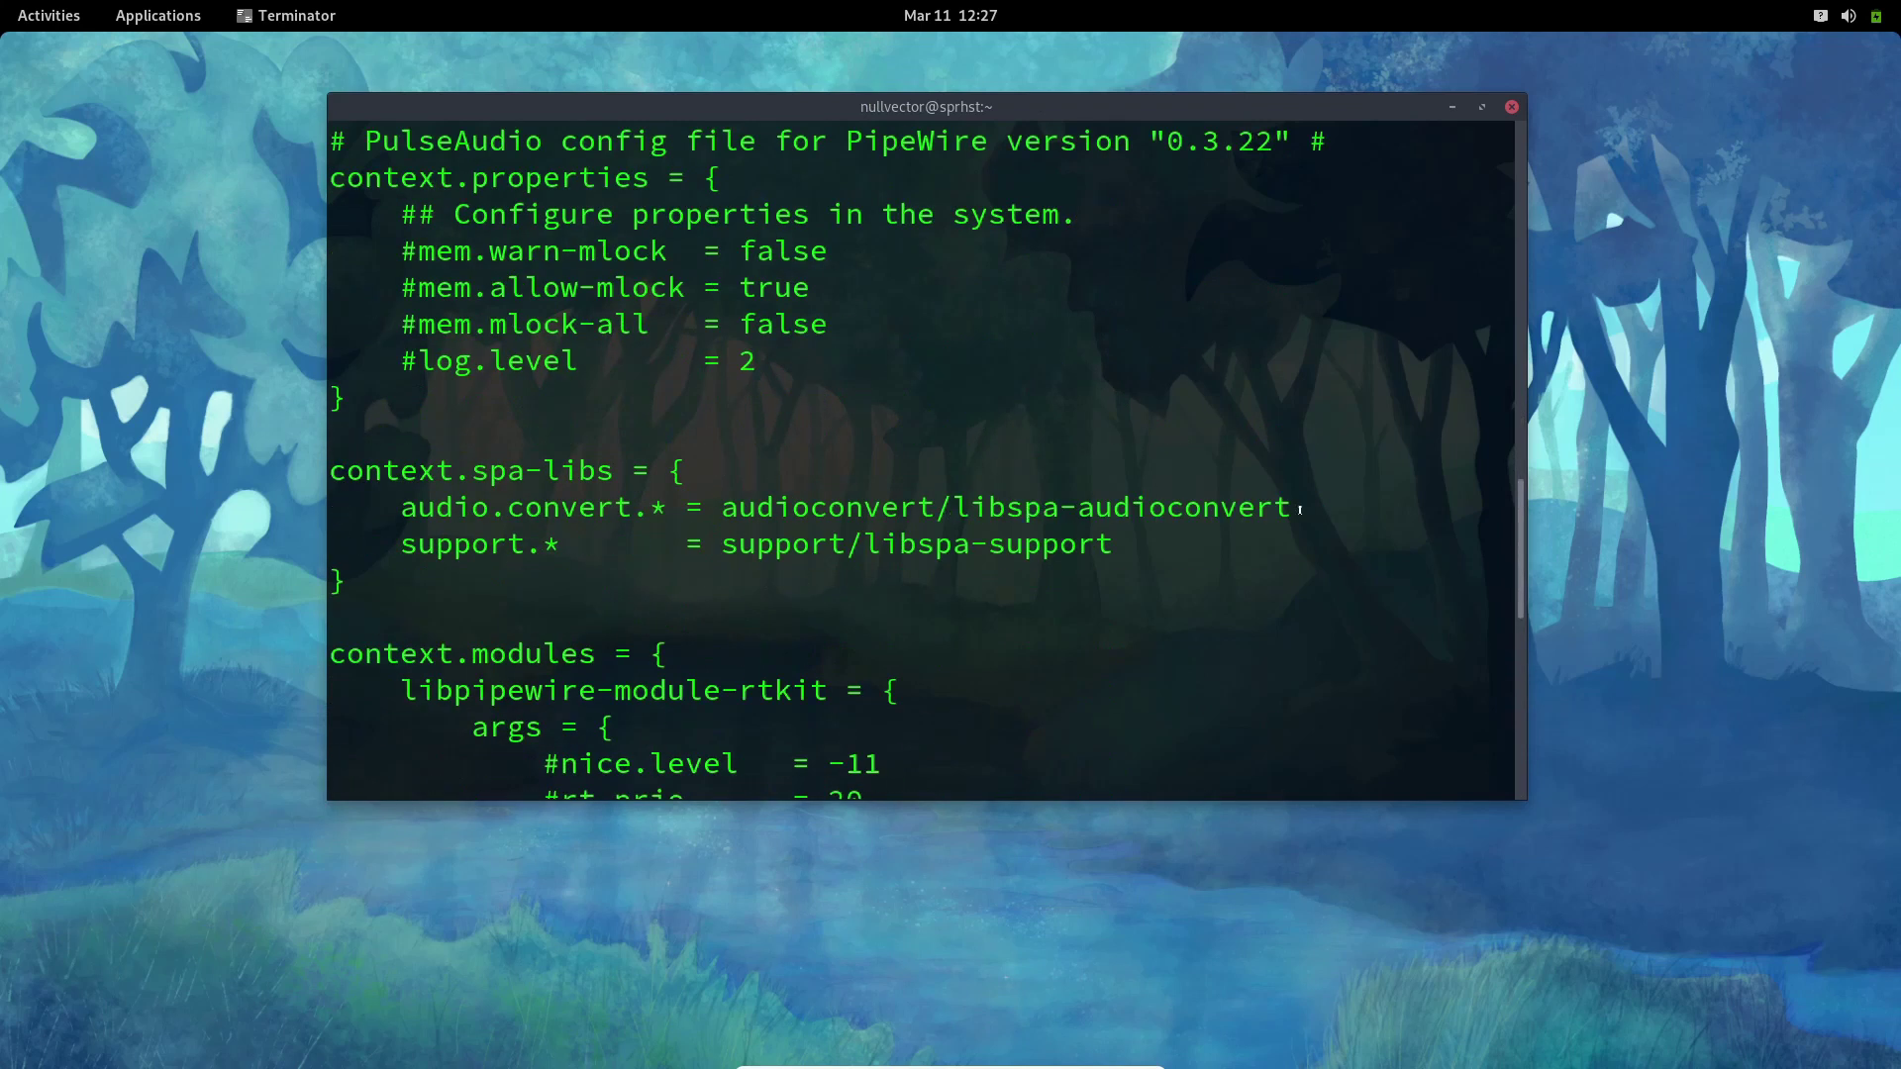
pyautogui.scroll(4, 881, 389)
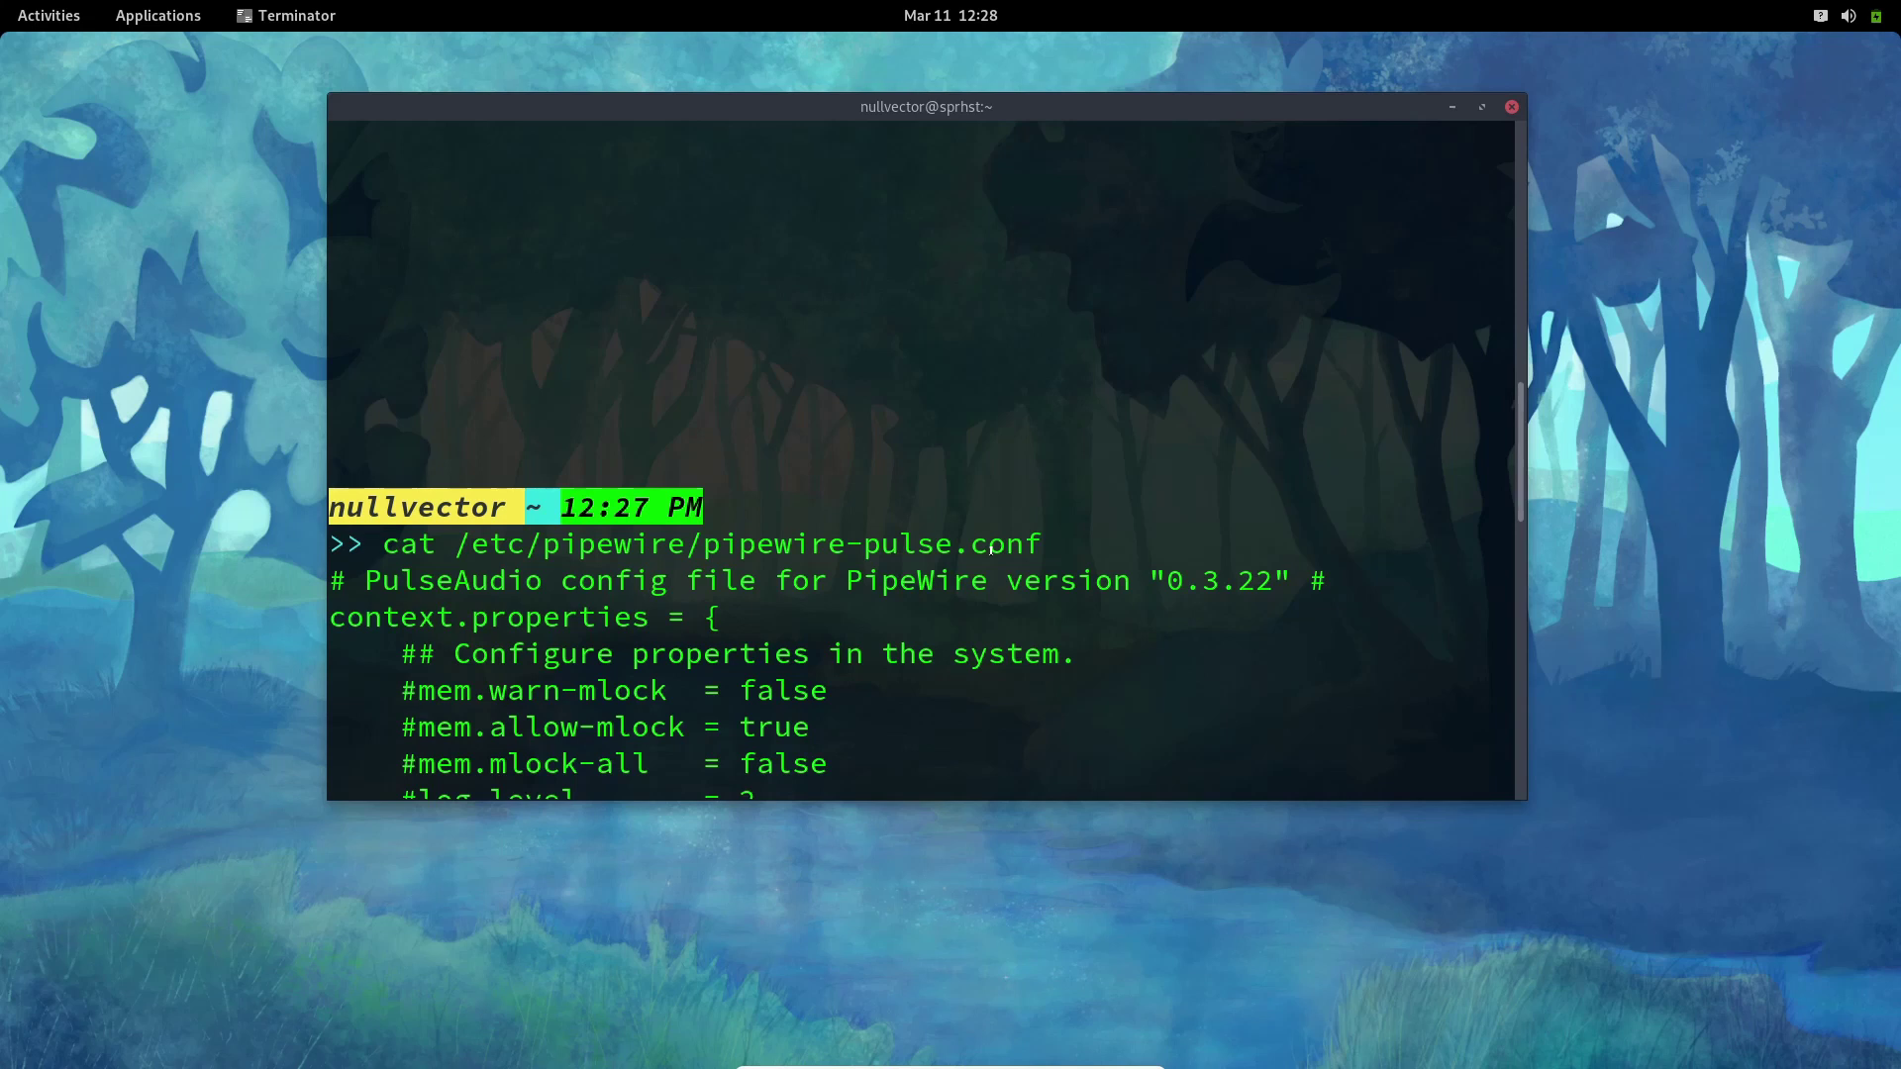
pyautogui.hotkey('ctrl', 'c')
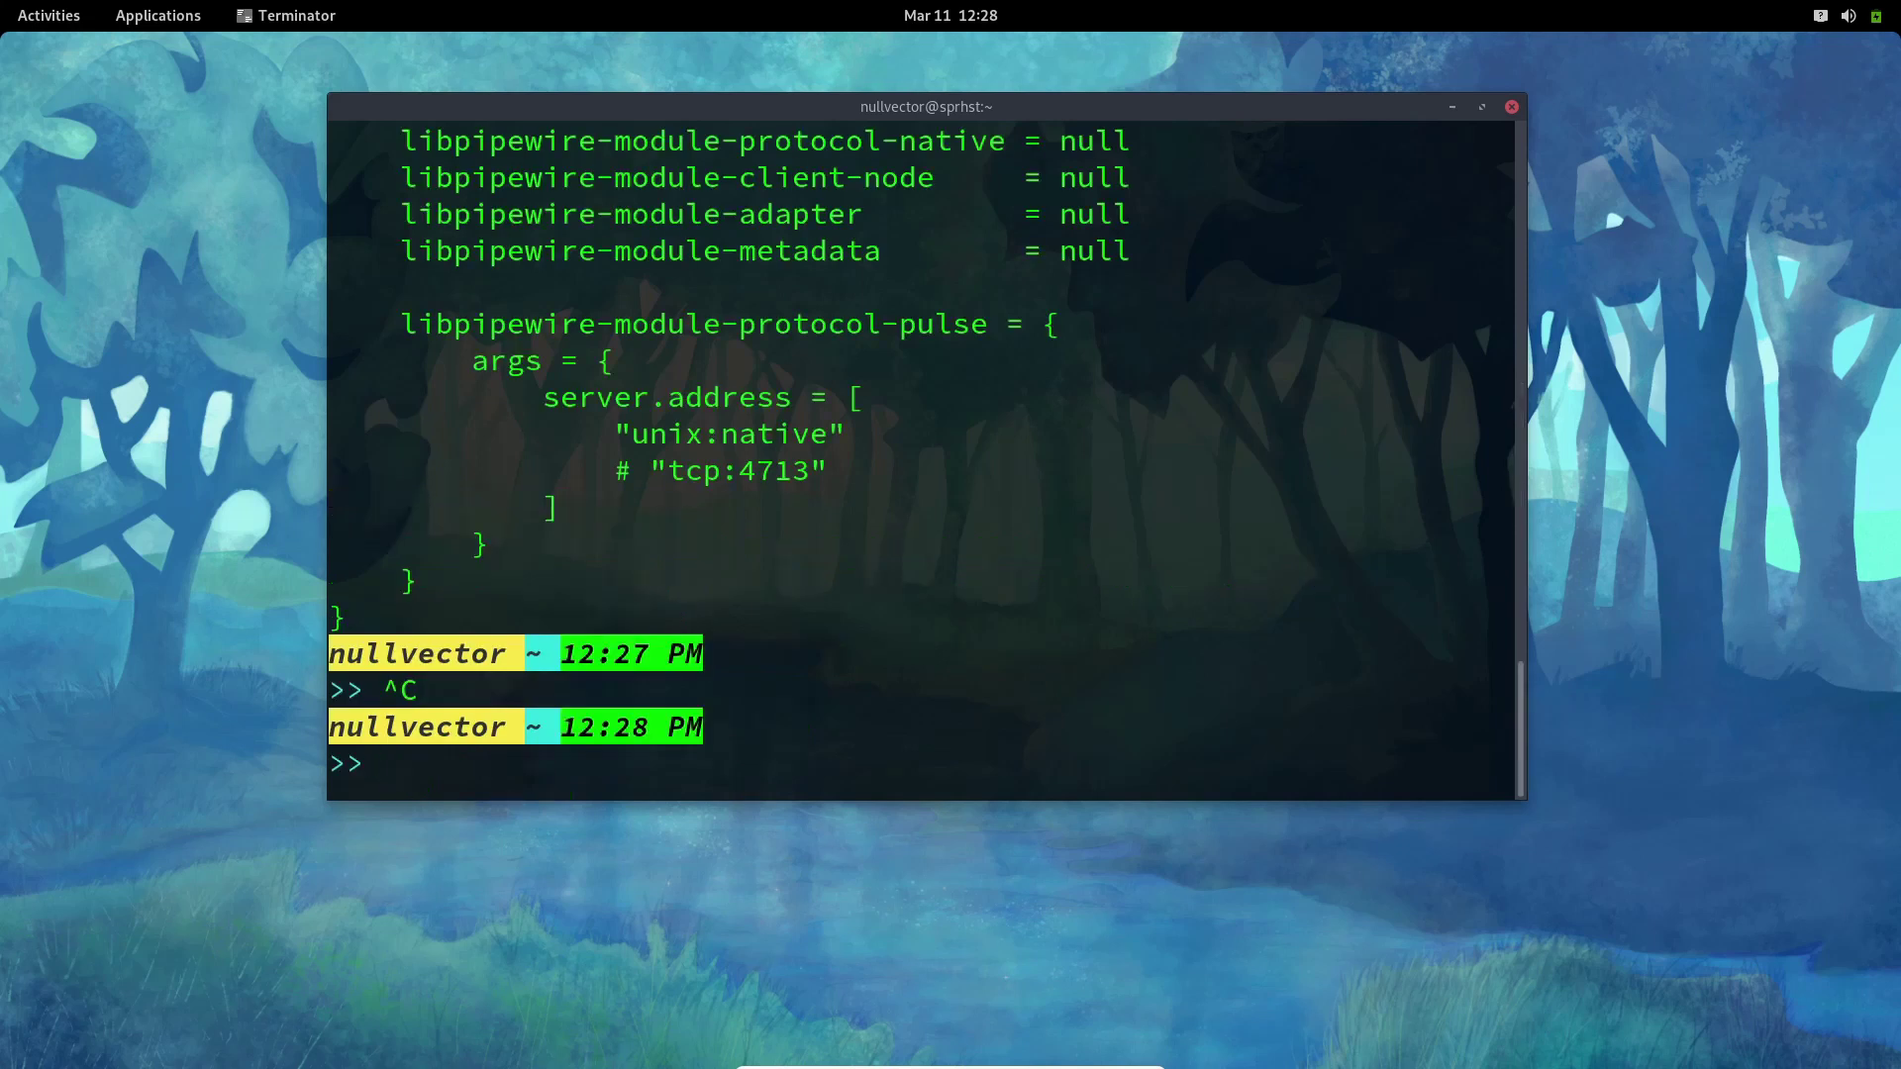
# Clear the screen, list disk usage with df -h, then close Terminator
pyautogui.hotkey('ctrl', 'l')
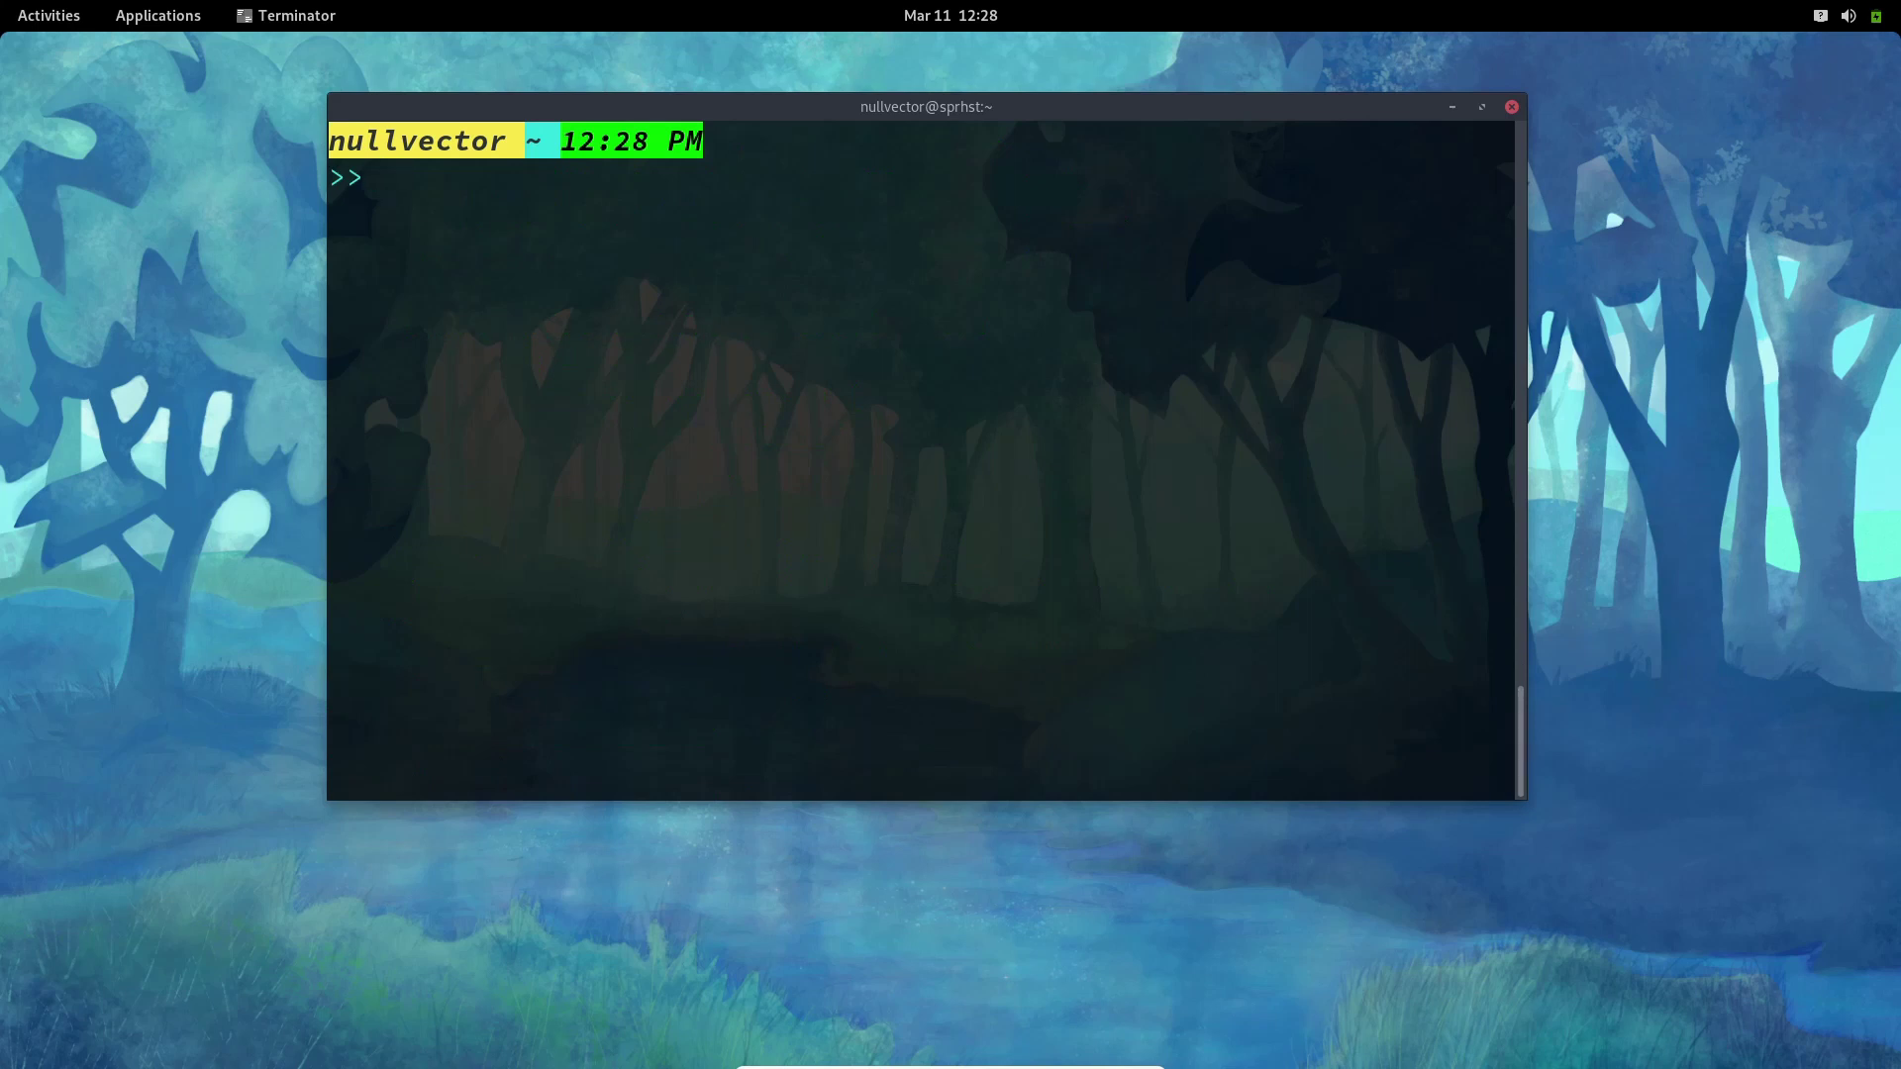
pyautogui.write('df -h')
pyautogui.press('Return')
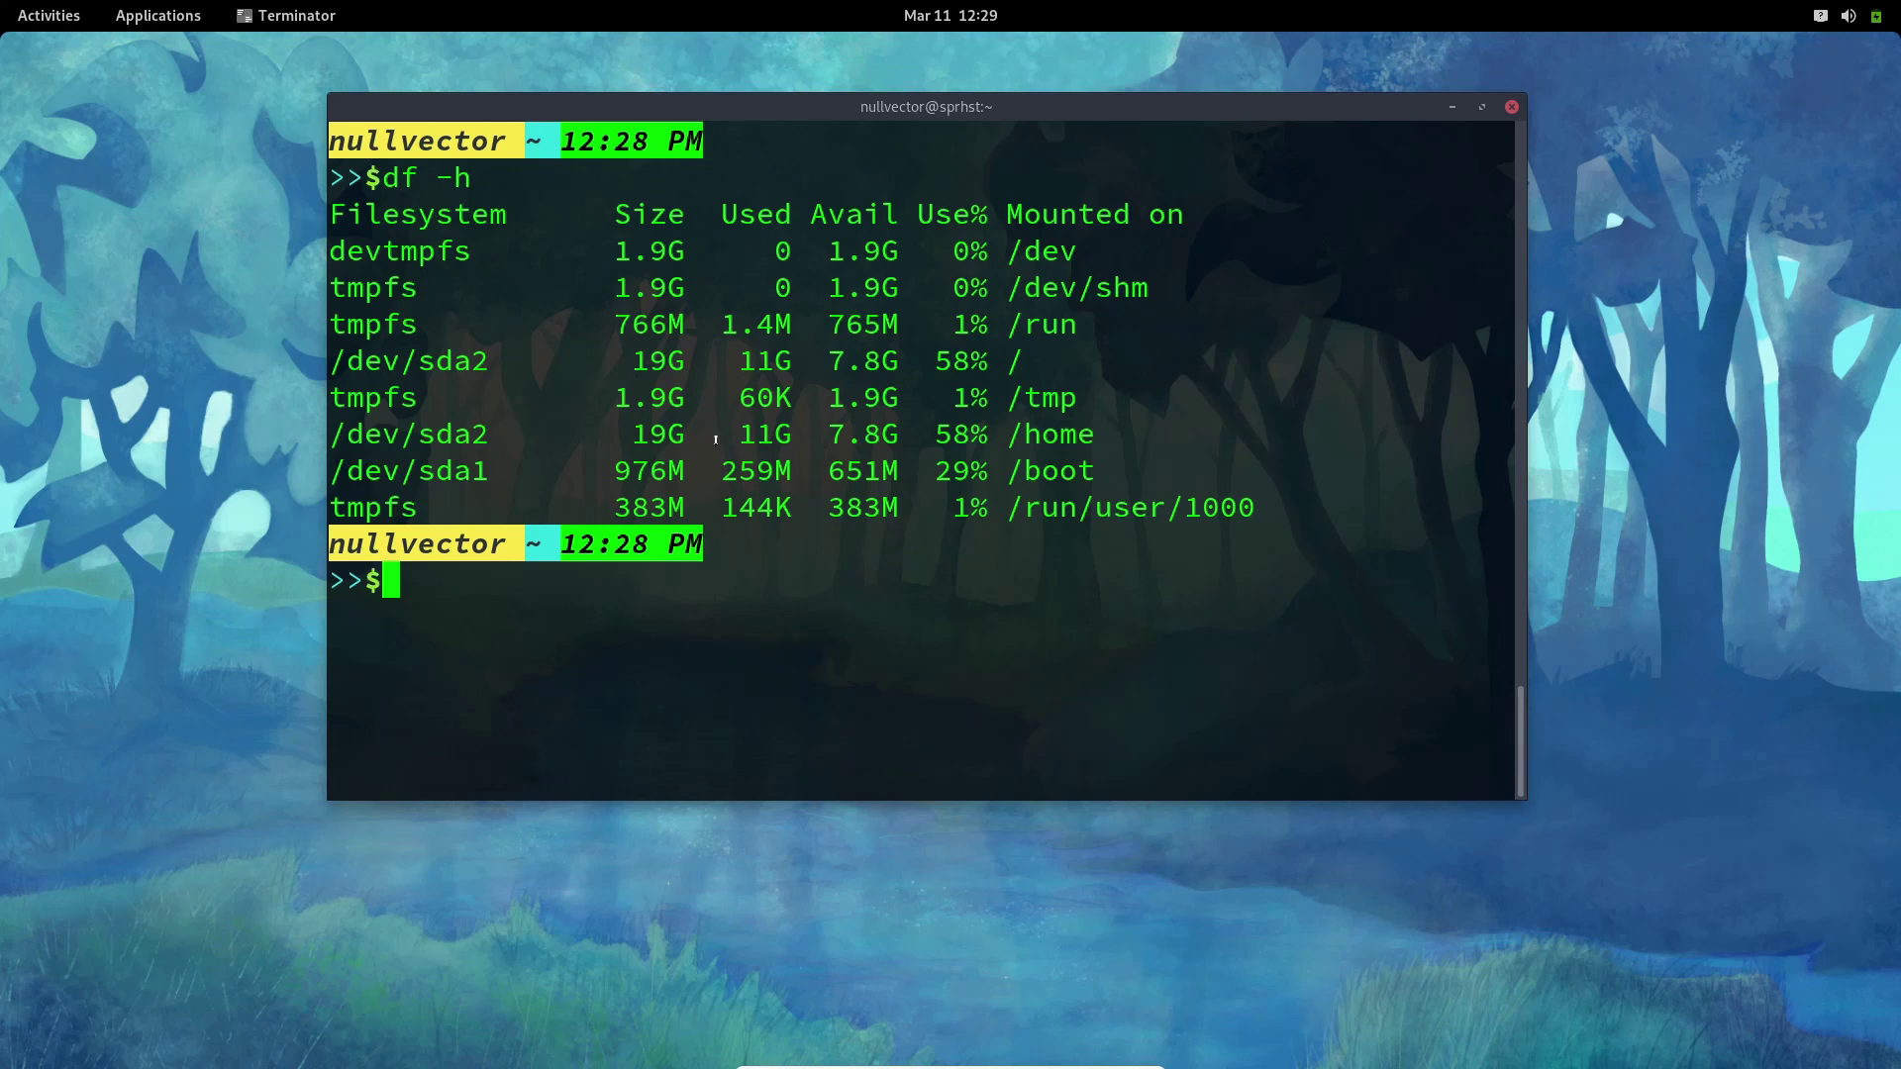
pyautogui.click(1512, 106)
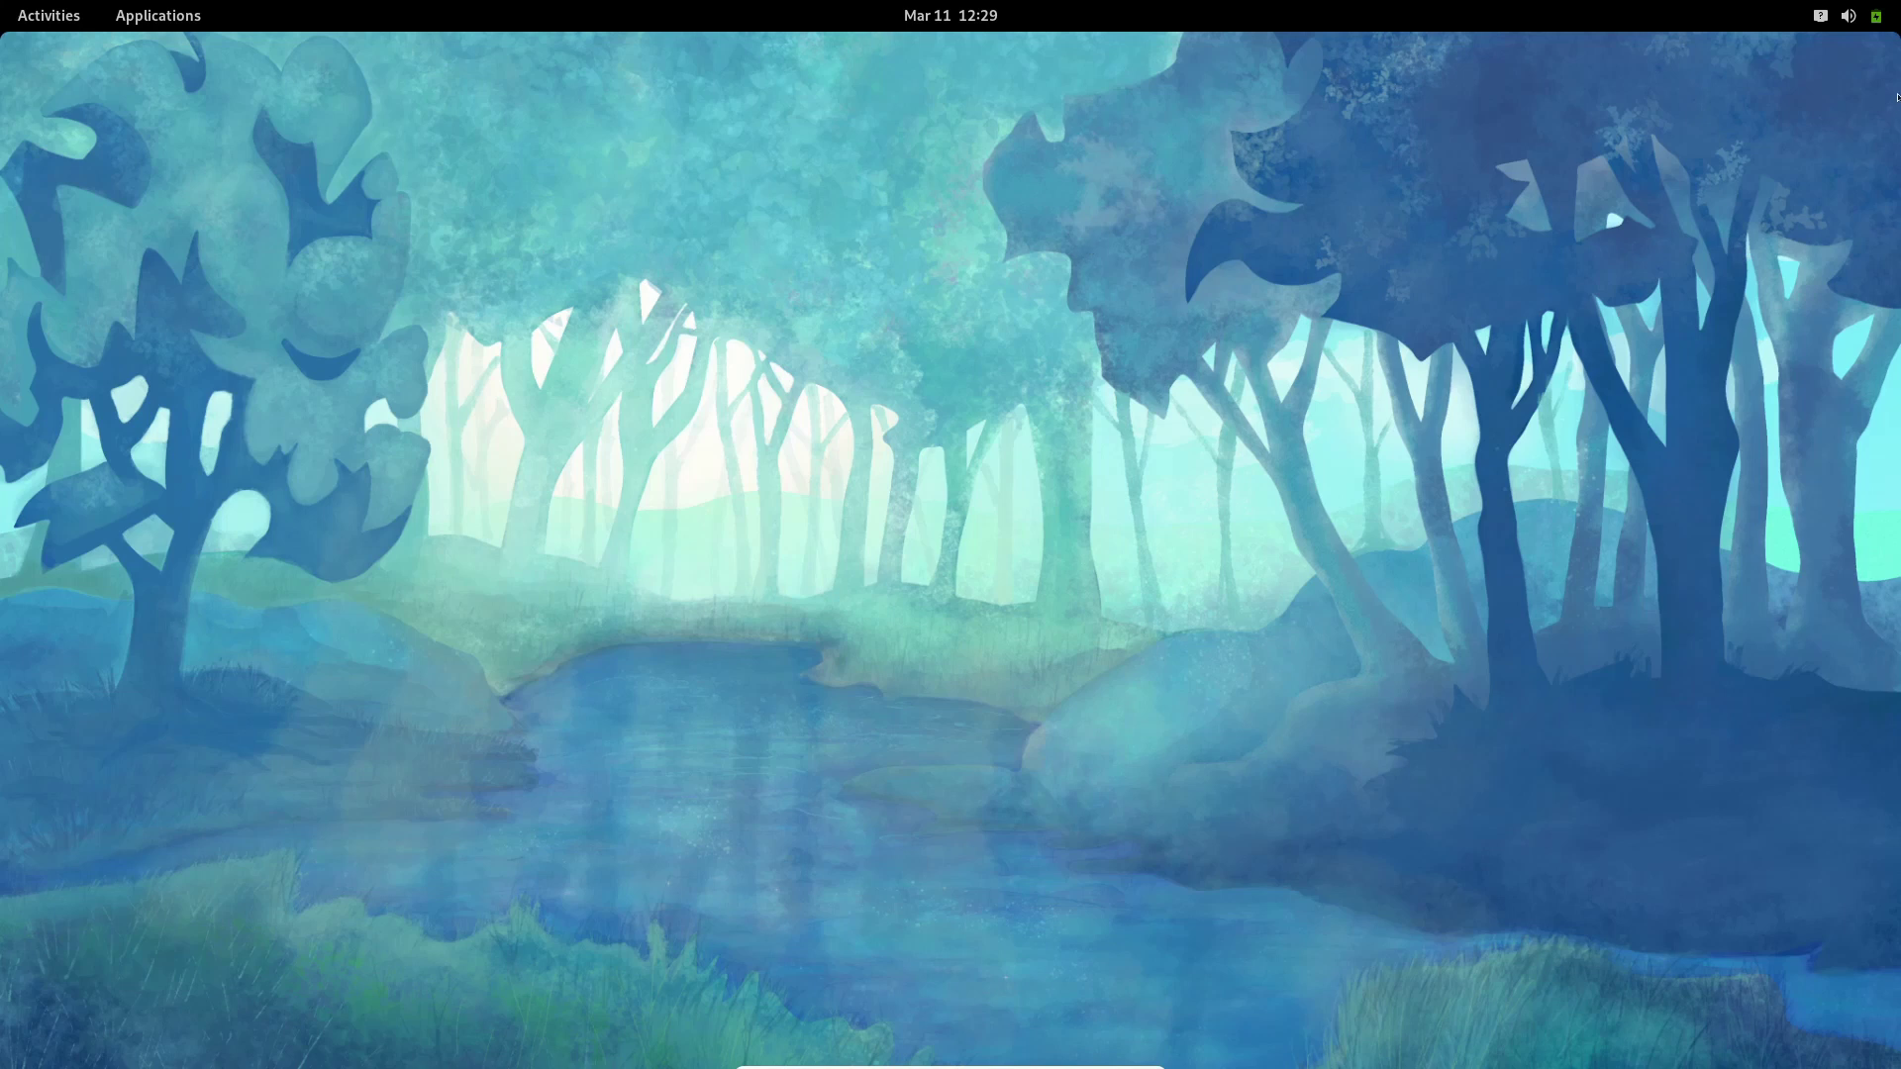
# Return to the desktop and open Change Background... from its right-click menu
pyautogui.moveTo(2, 3)
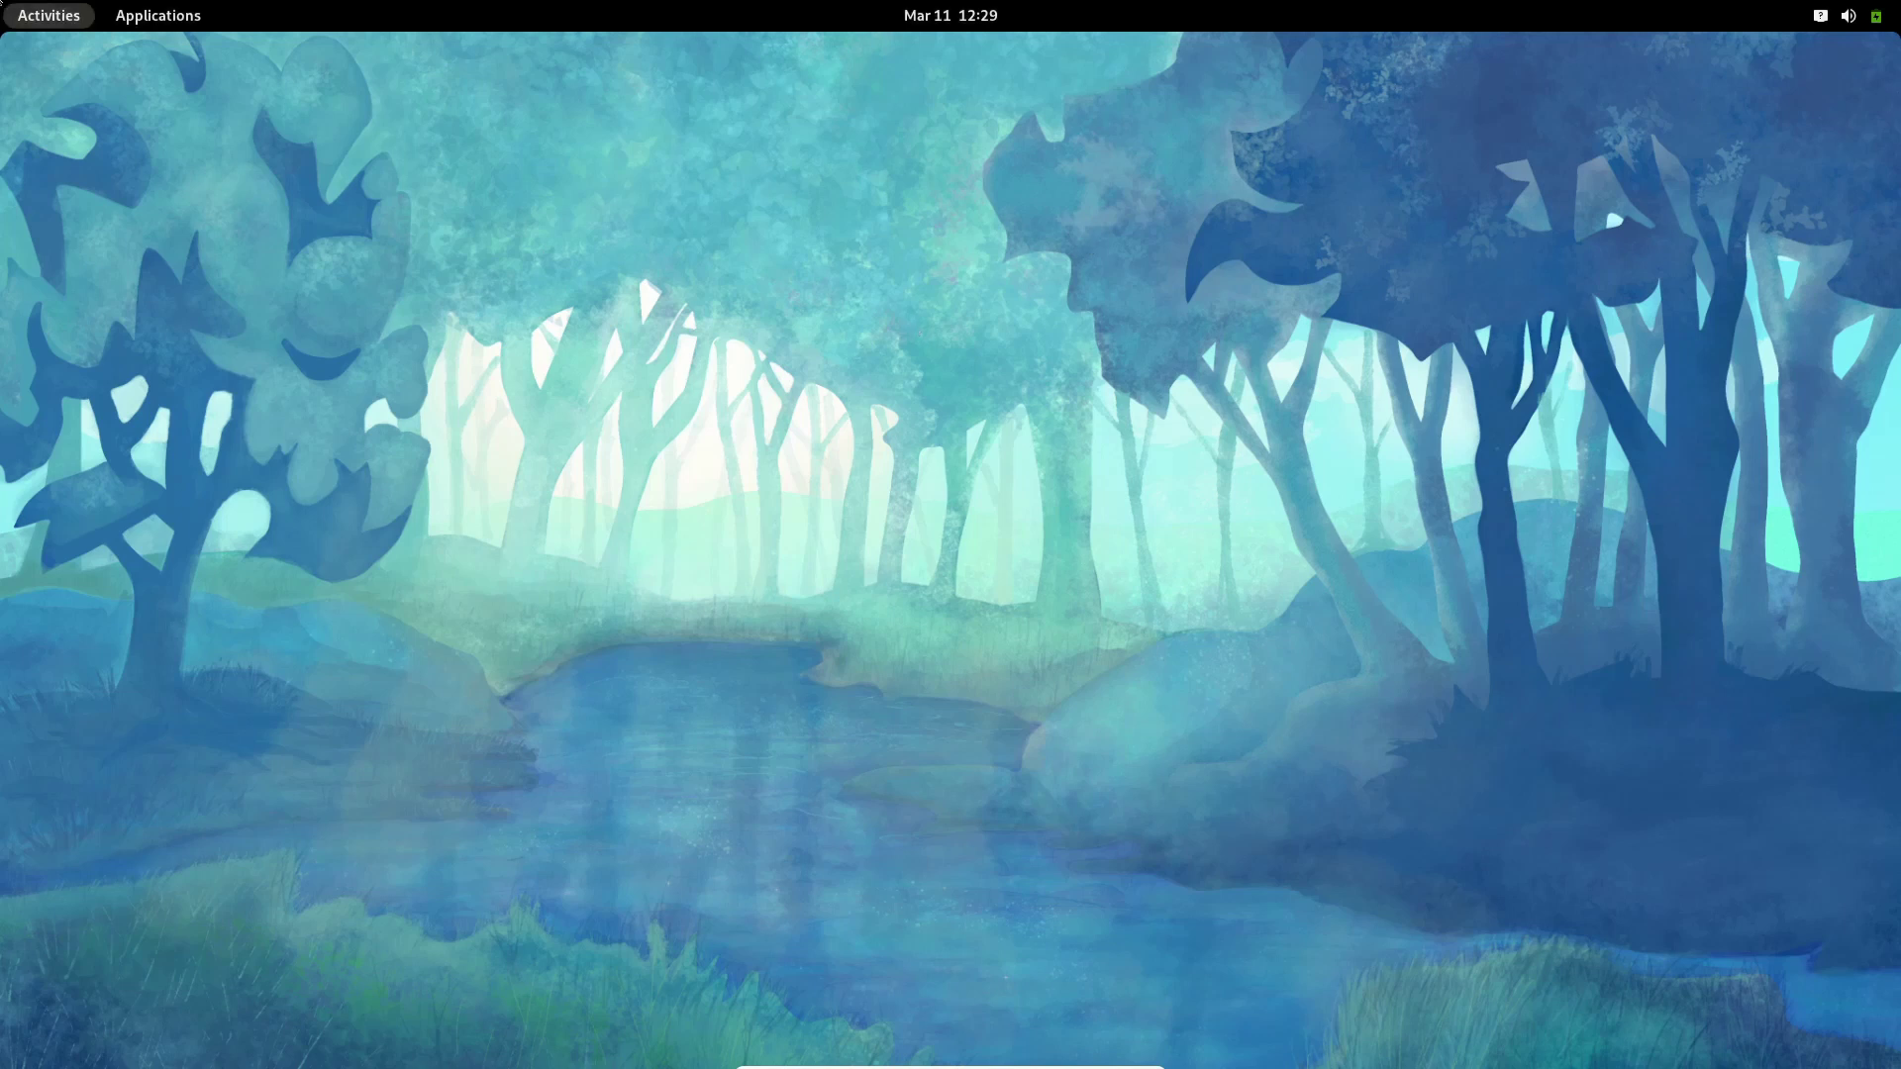
pyautogui.click(793, 308)
pyautogui.rightClick(793, 308)
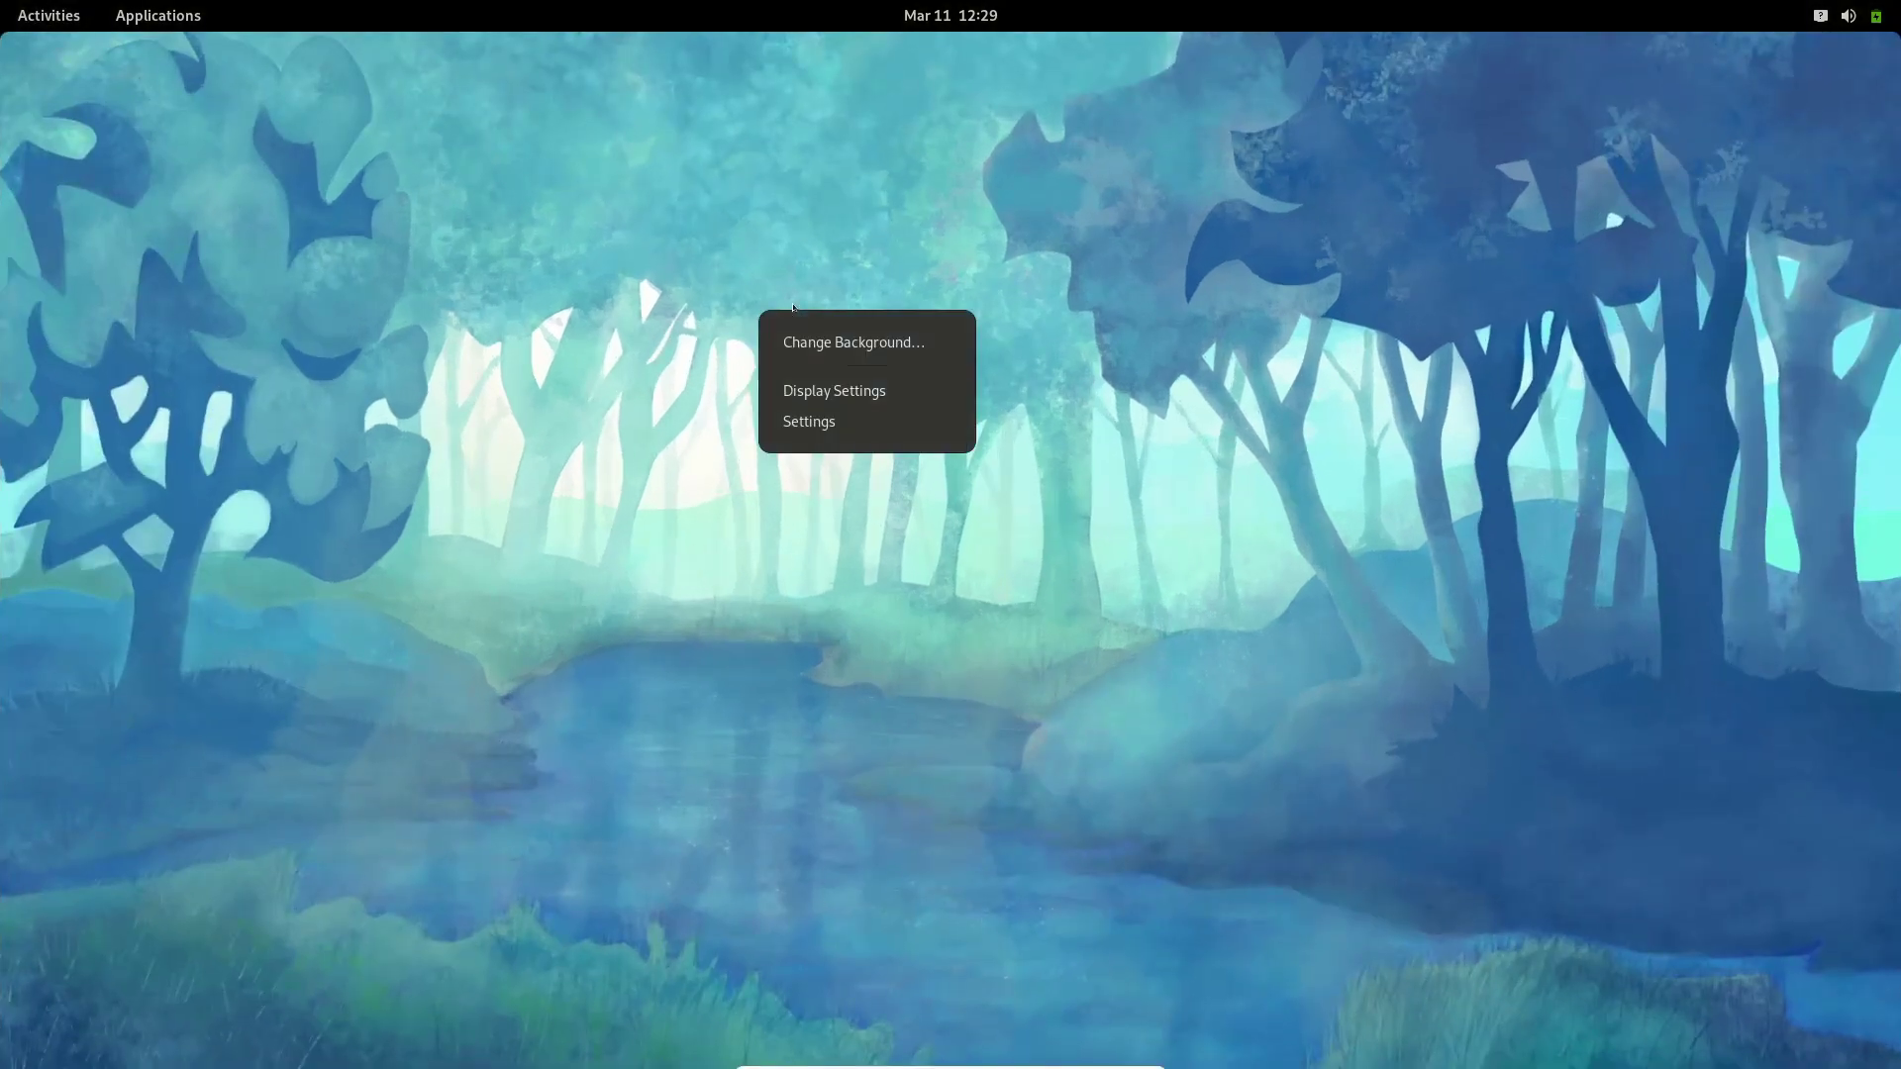
pyautogui.click(834, 334)
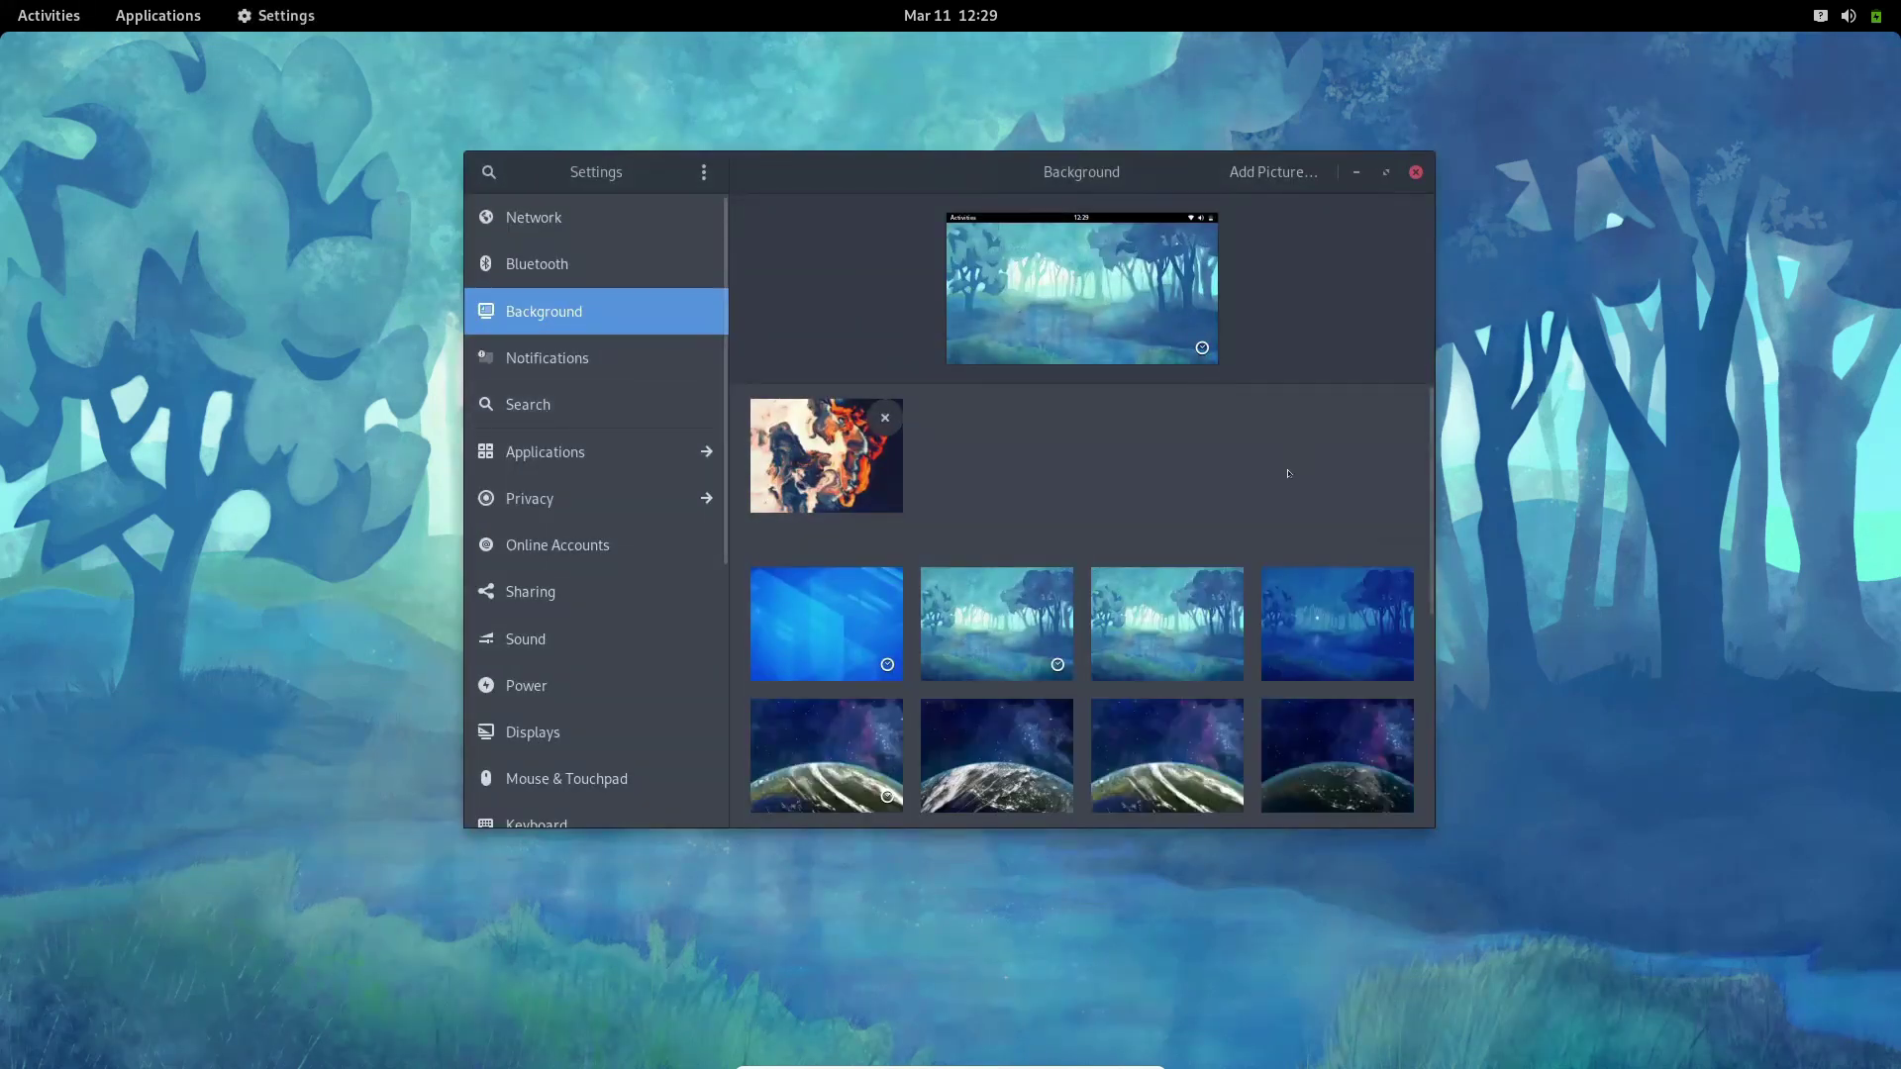
# Try the third forest wallpaper, settle on the darker blue forest, and close Settings
pyautogui.scroll(-5, 1290, 475)
pyautogui.scroll(-3, 1288, 494)
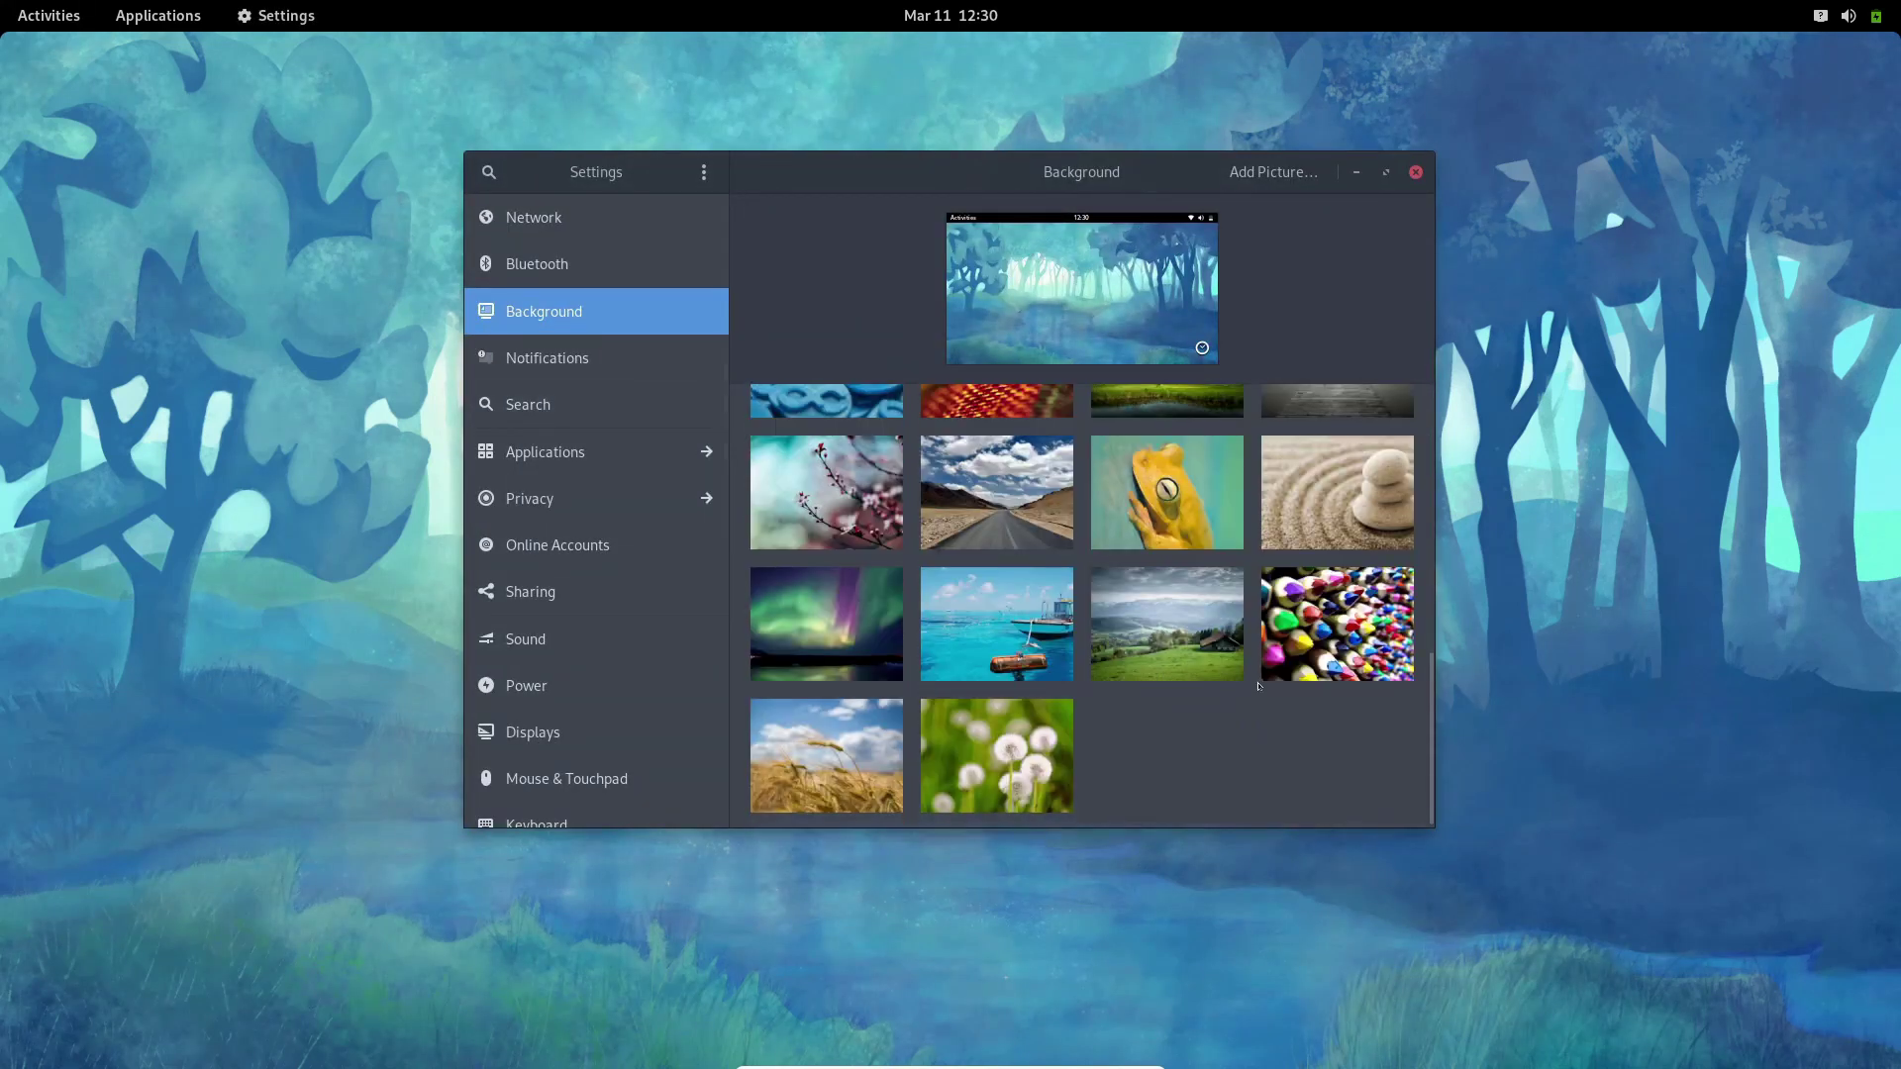
pyautogui.scroll(5, 1248, 696)
pyautogui.scroll(3, 1194, 696)
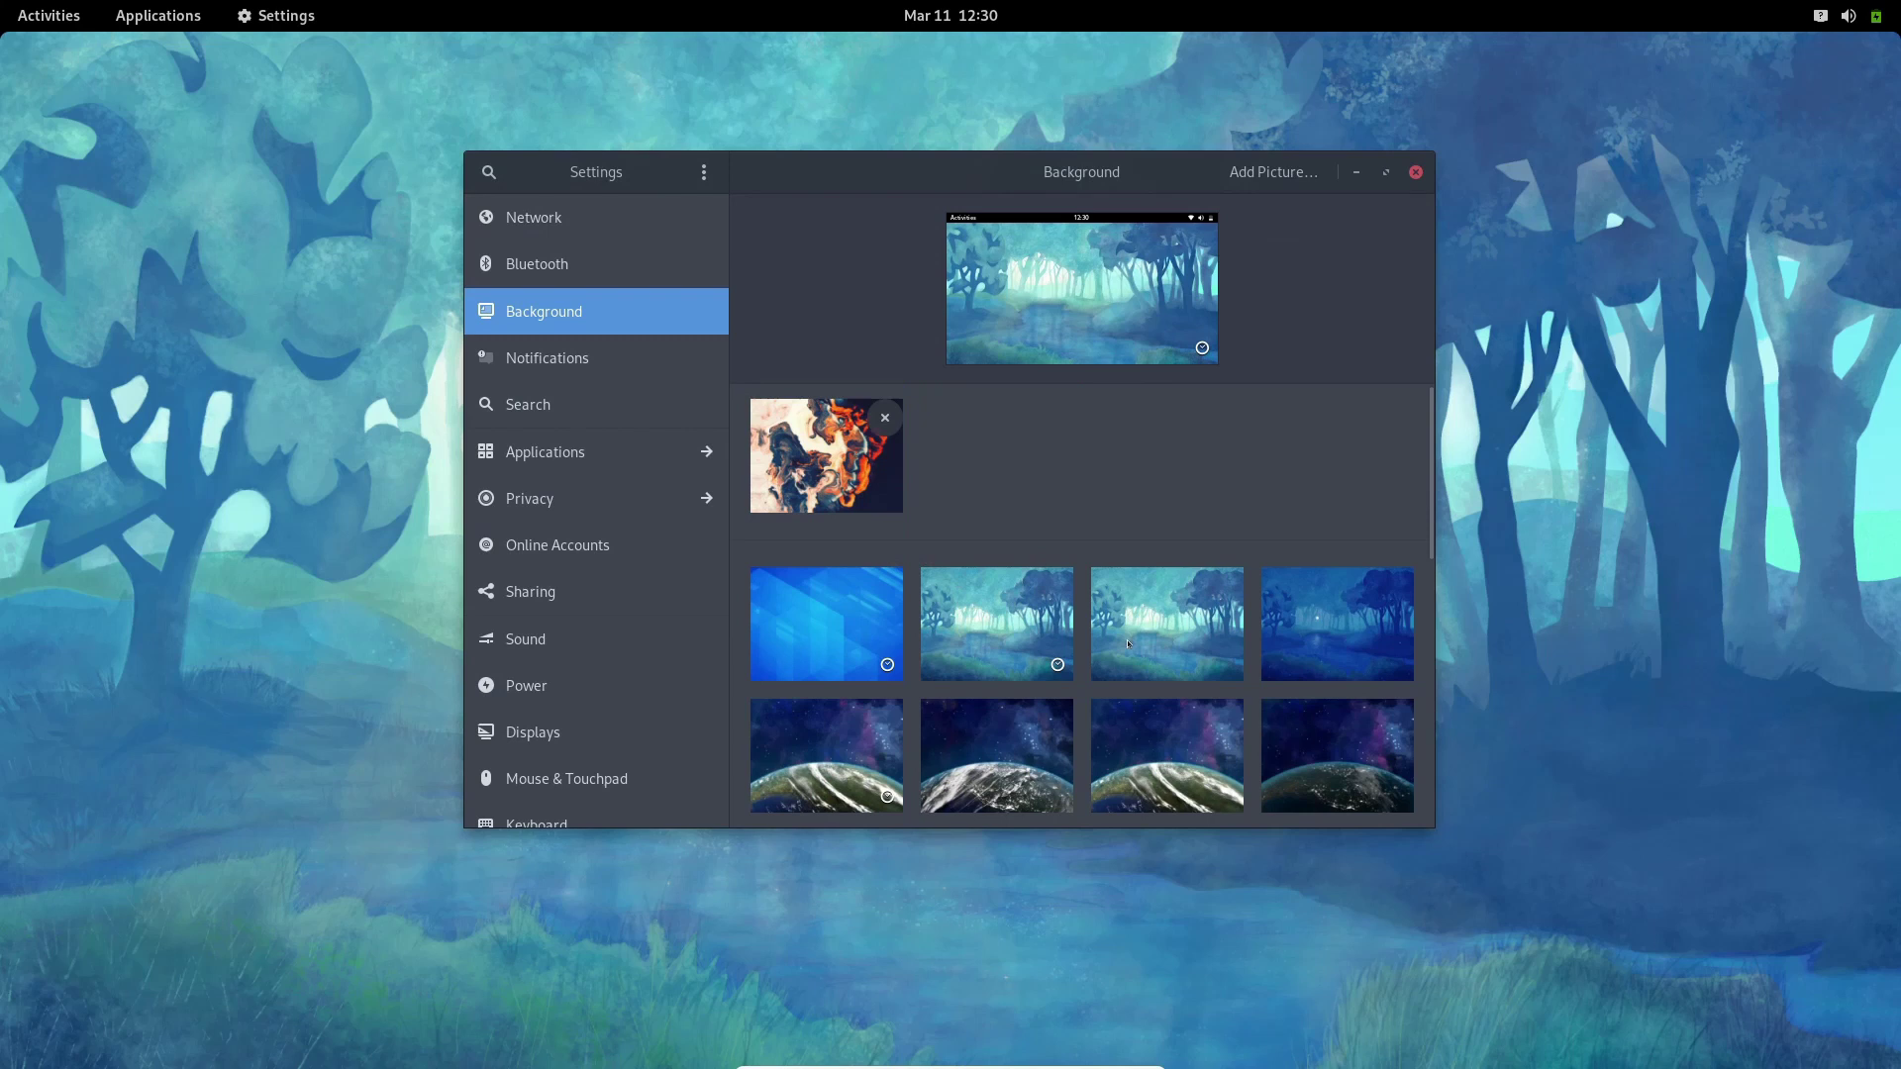
pyautogui.click(1167, 624)
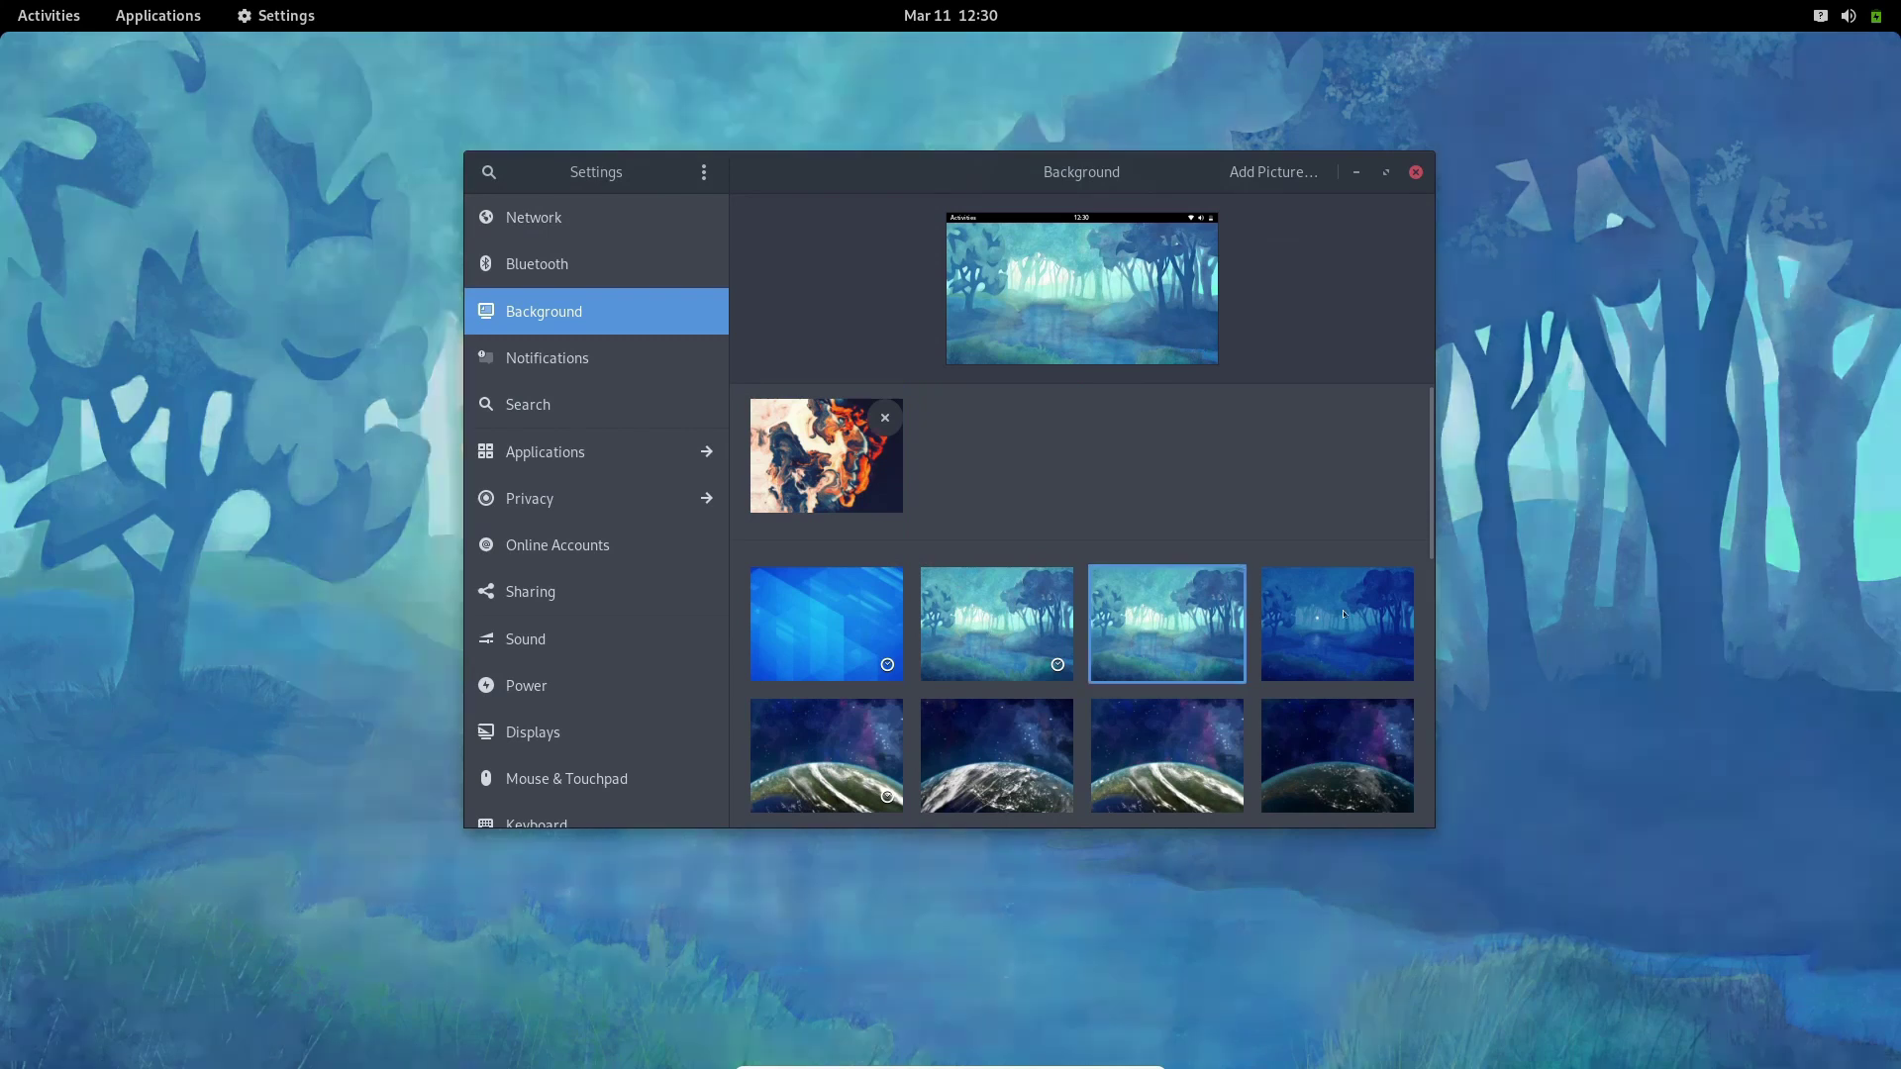
pyautogui.click(1344, 615)
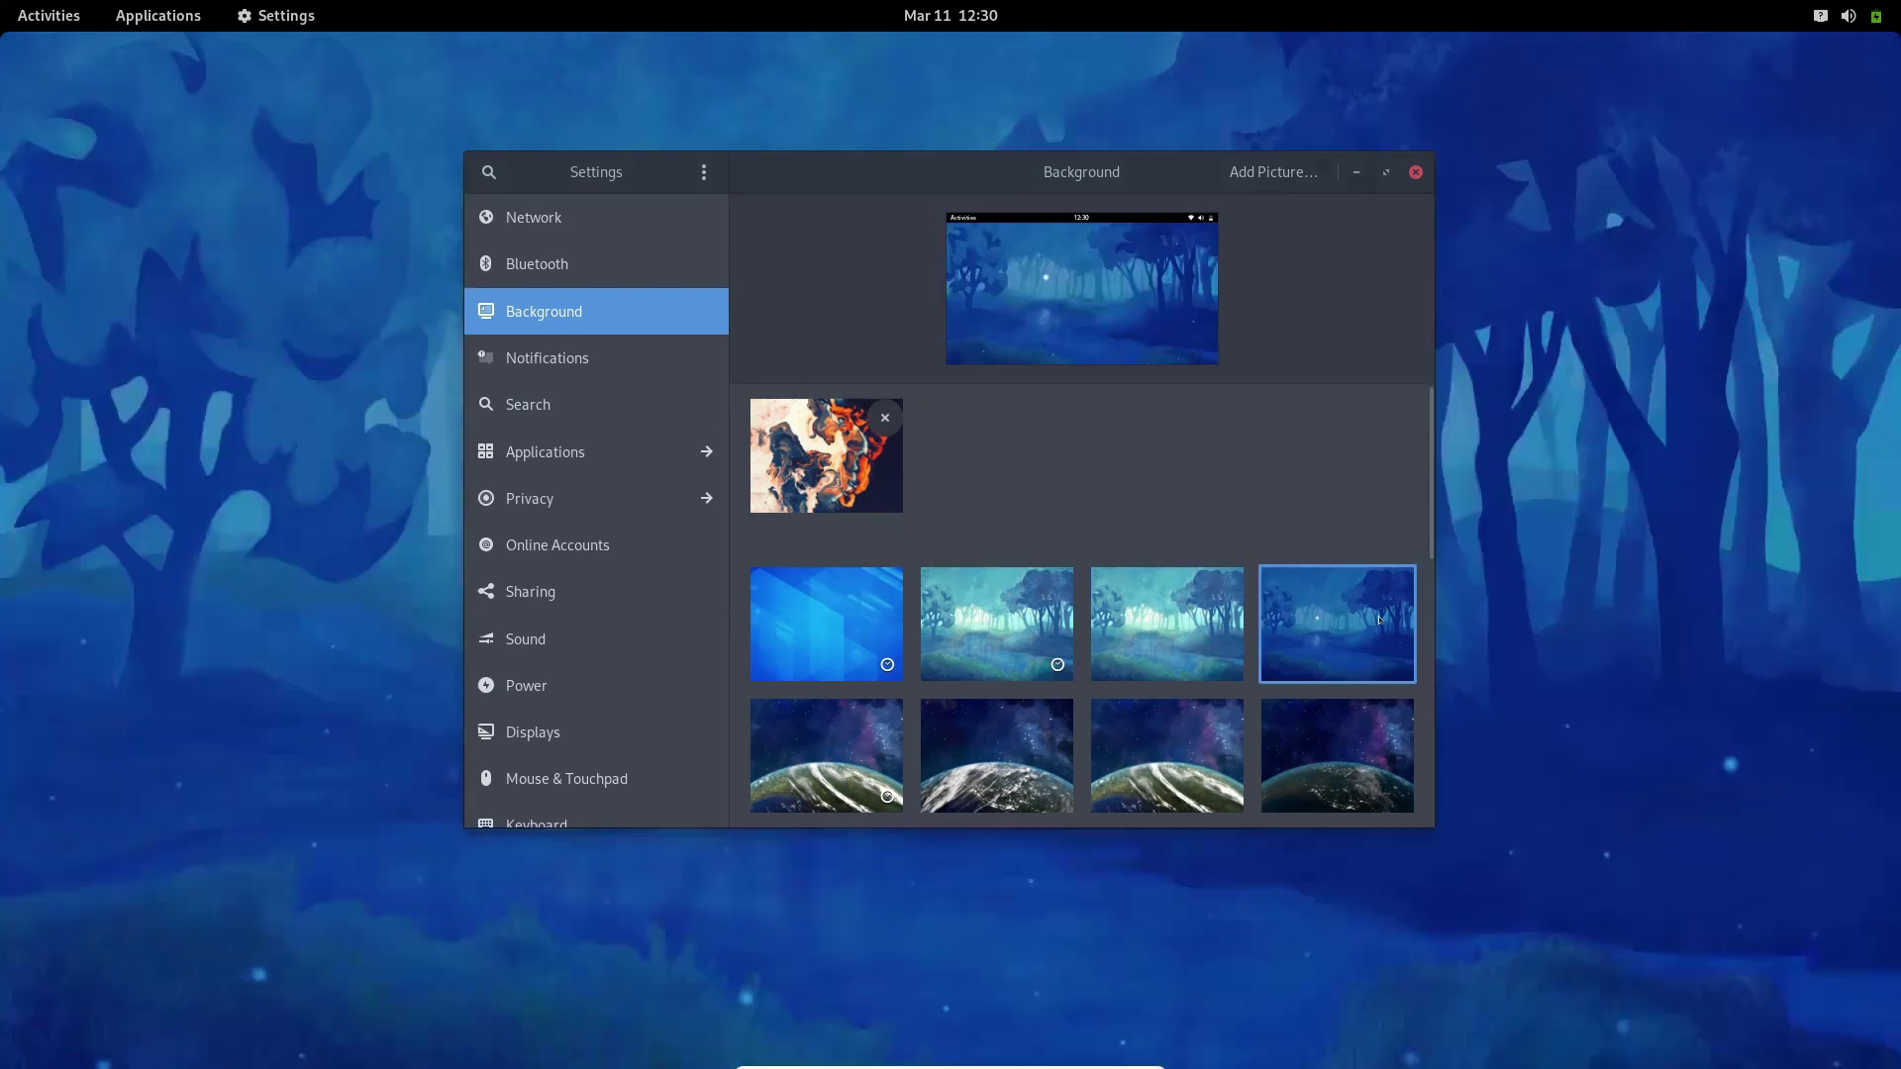
pyautogui.scroll(-5, 905, 784)
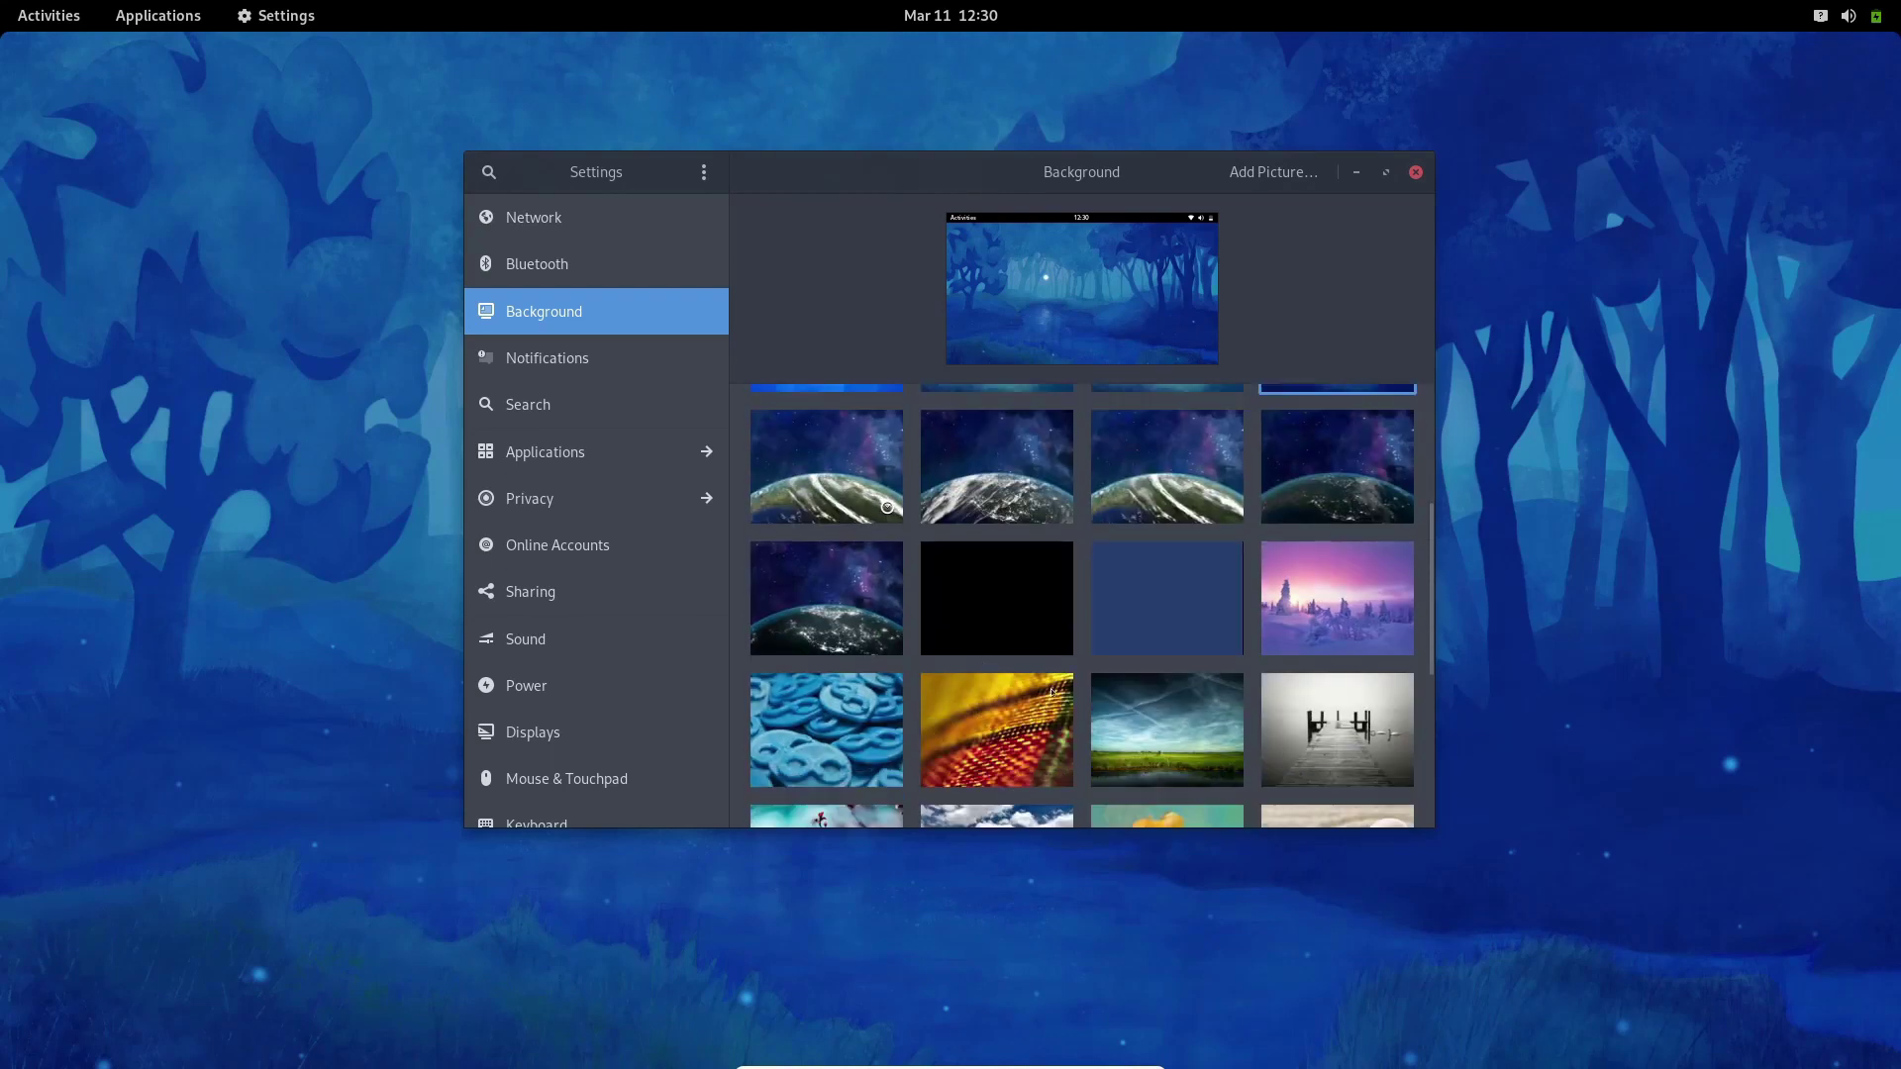
pyautogui.scroll(-5, 1237, 628)
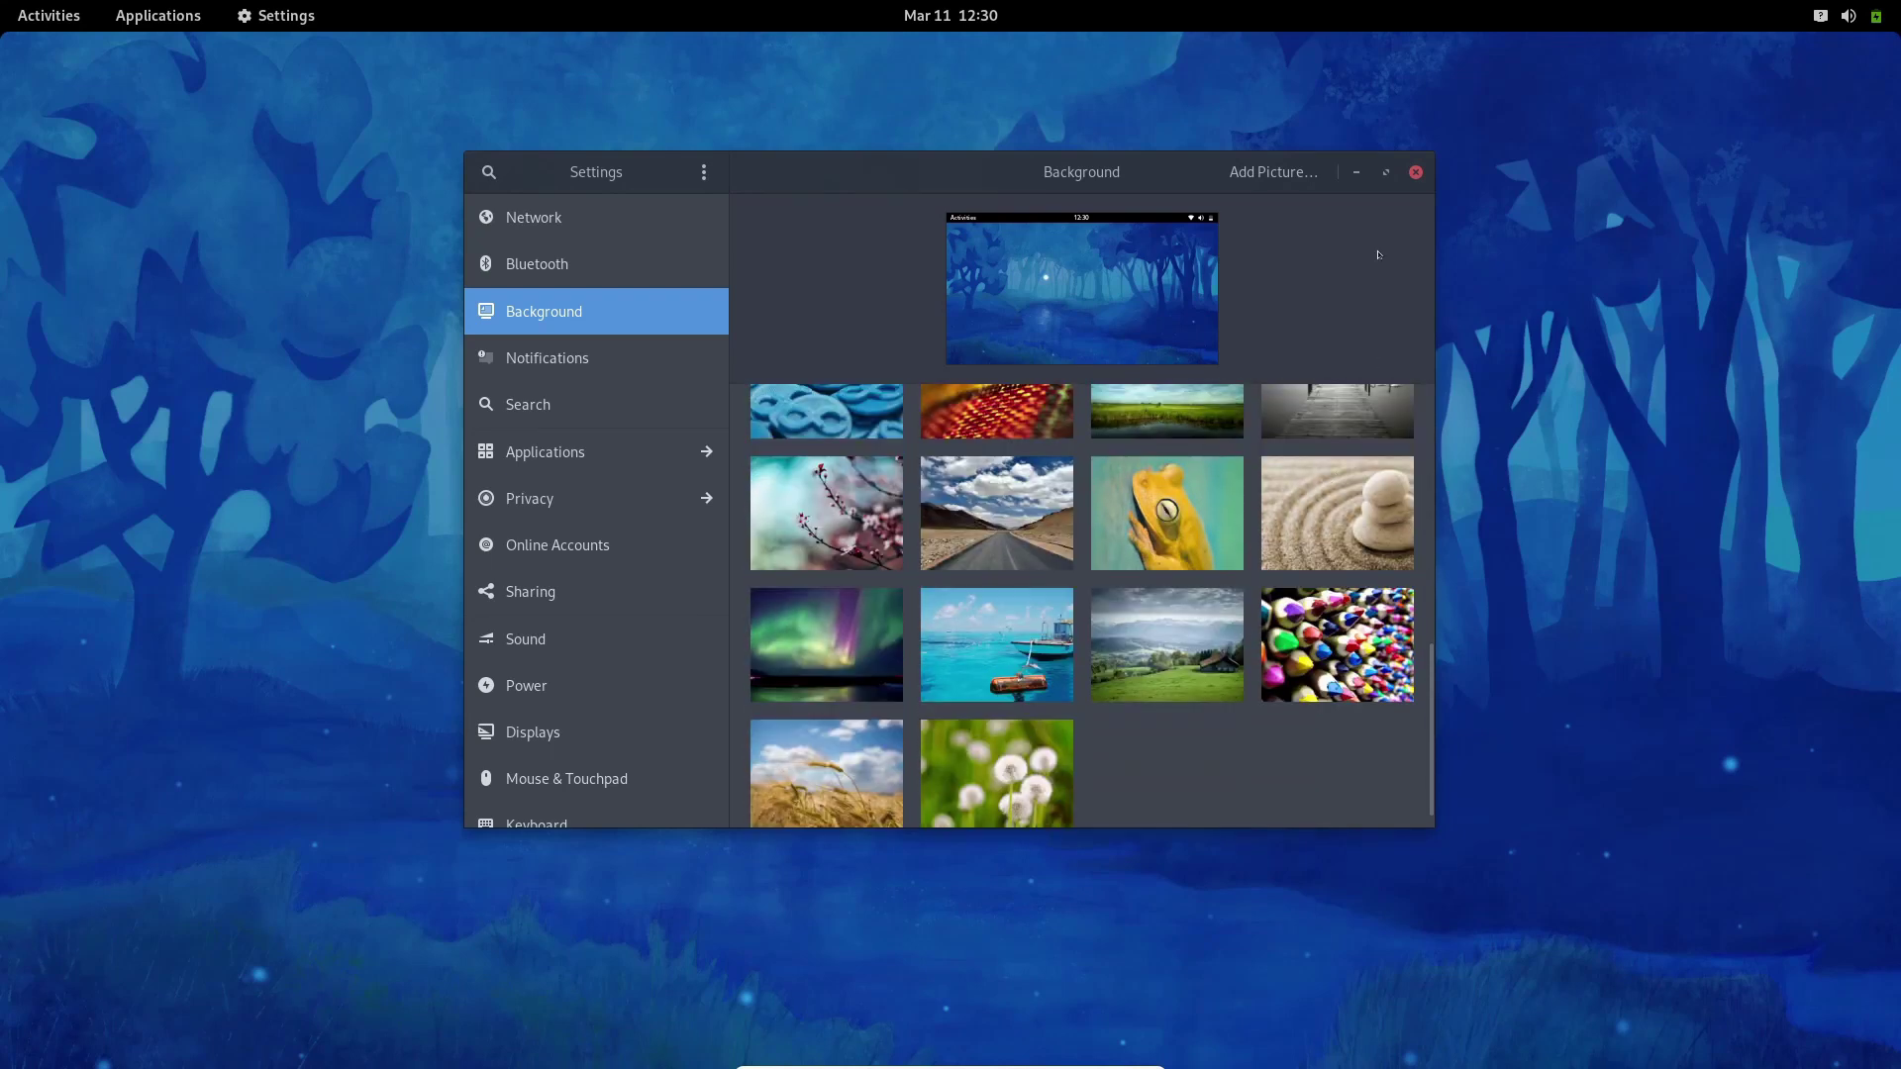
pyautogui.click(1418, 171)
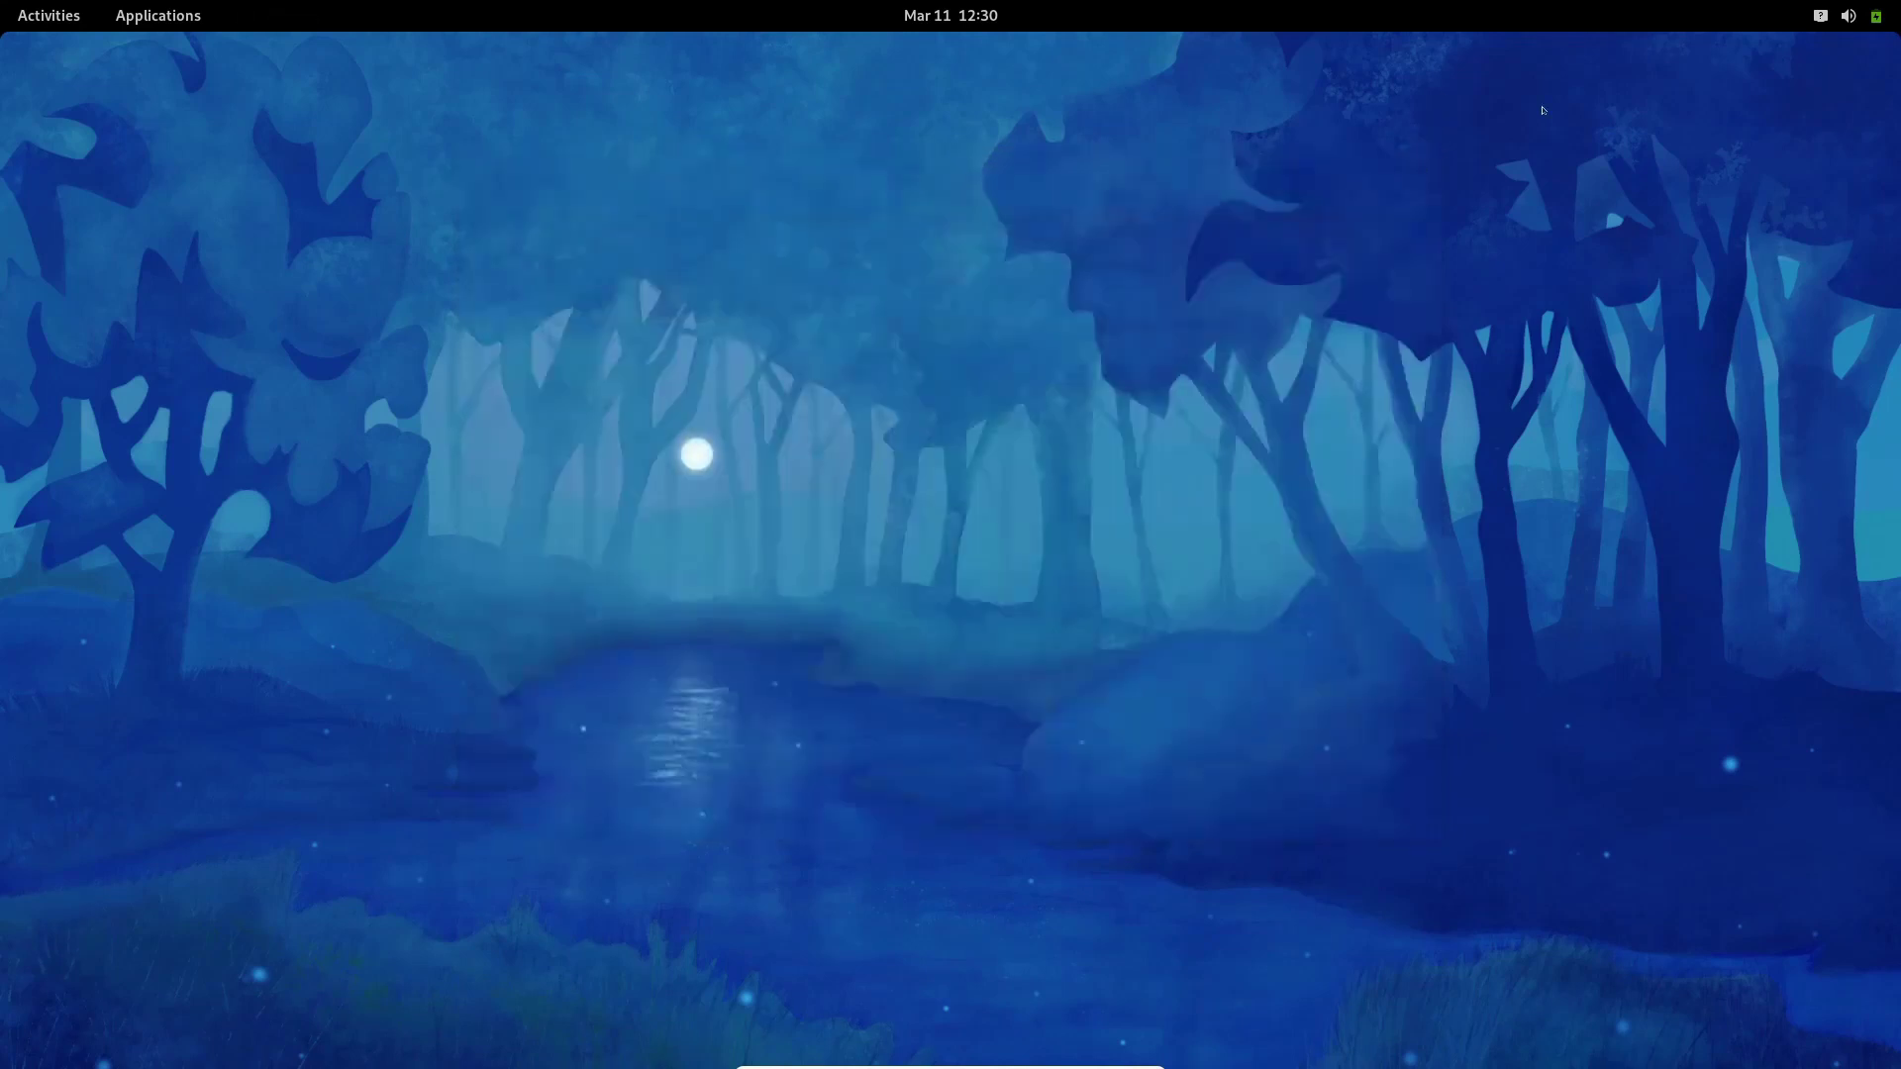